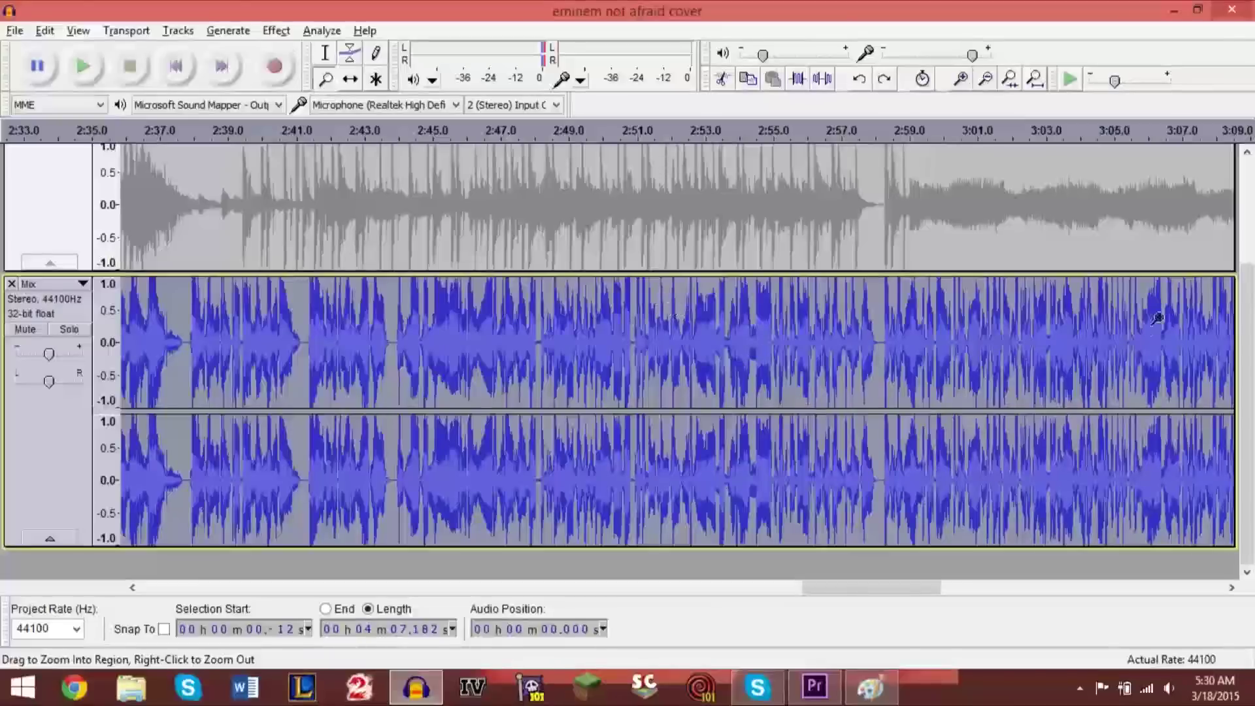
# Unmute the Eminem song track above the Mix vocals
pyautogui.scroll(3, 1247, 294)
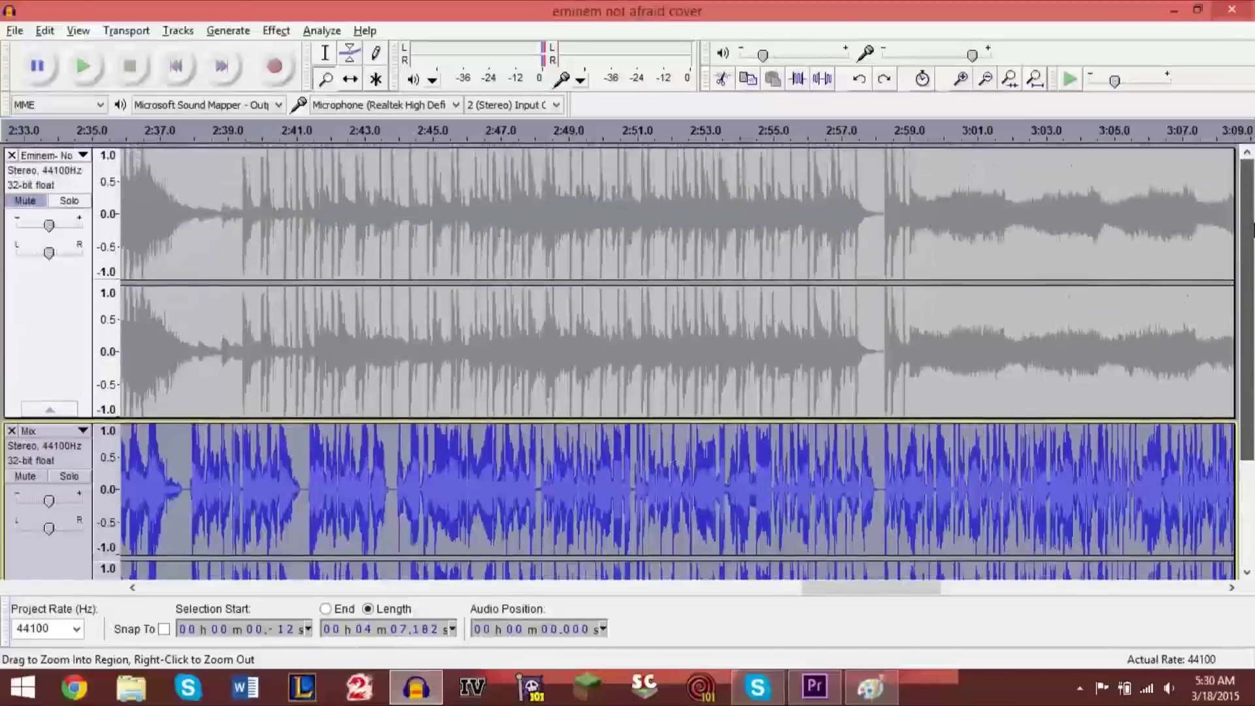
pyautogui.scroll(-3, 627, 360)
pyautogui.scroll(3, 628, 360)
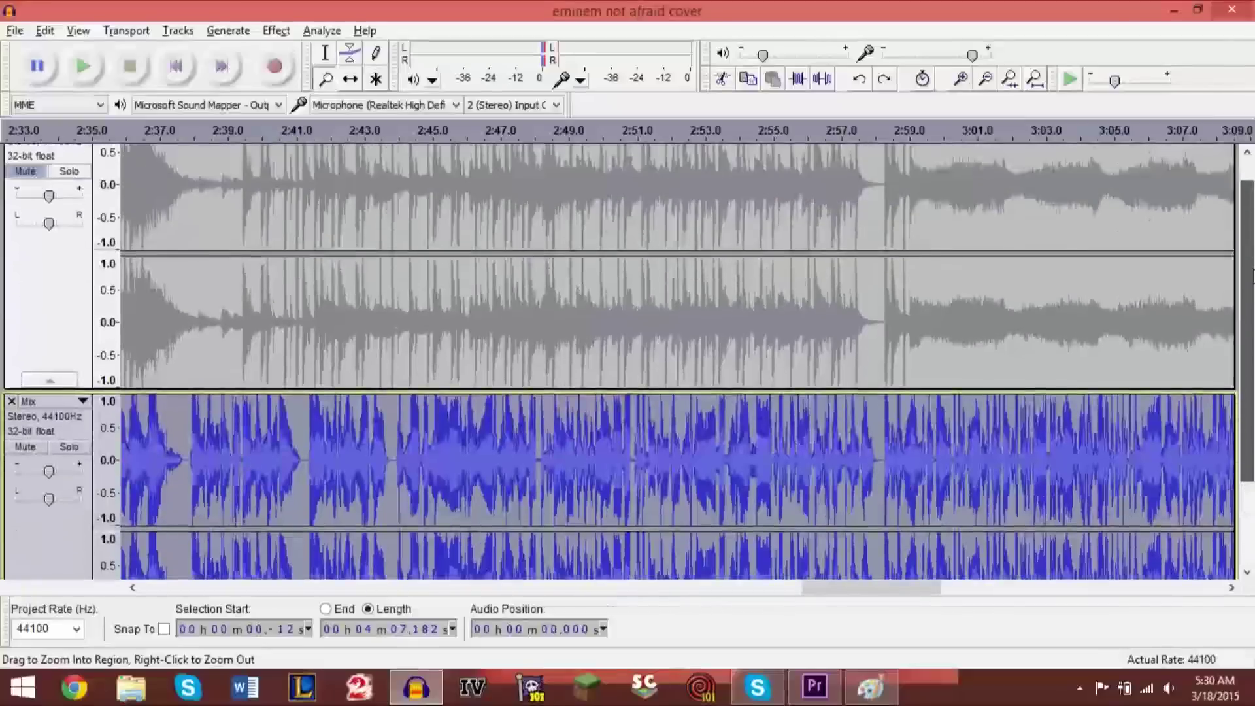
pyautogui.scroll(-3, 627, 360)
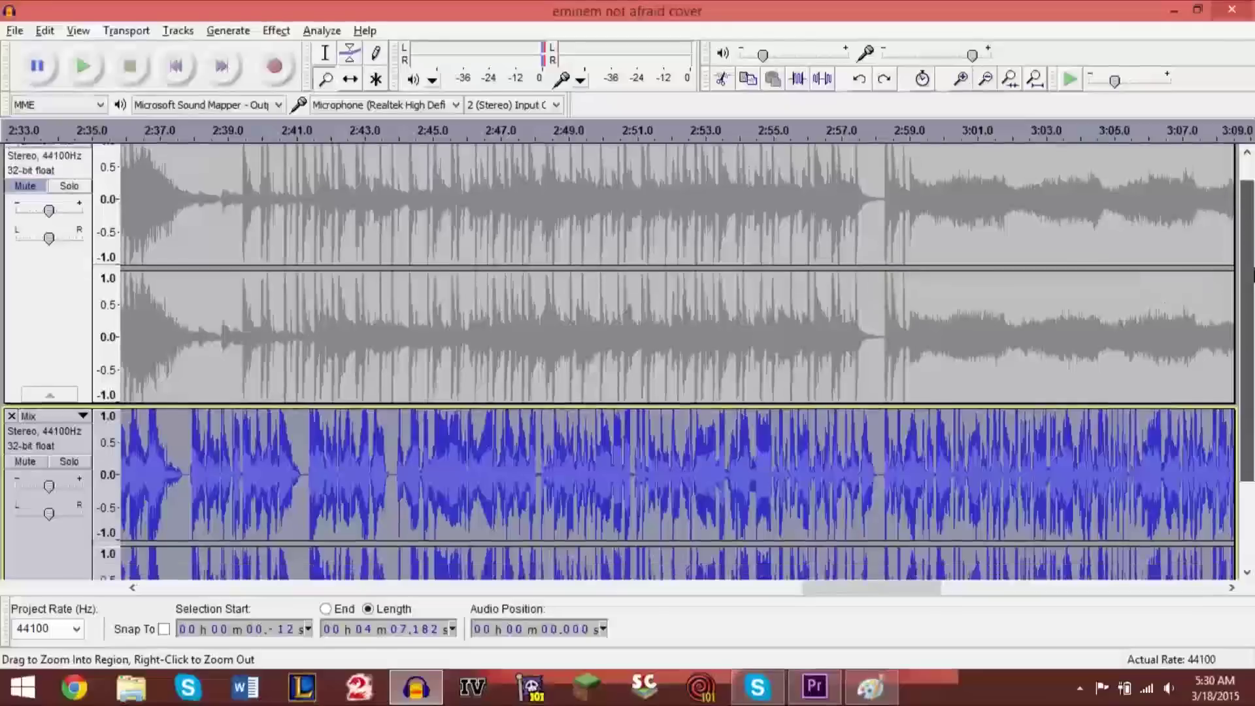
pyautogui.scroll(3, 730, 252)
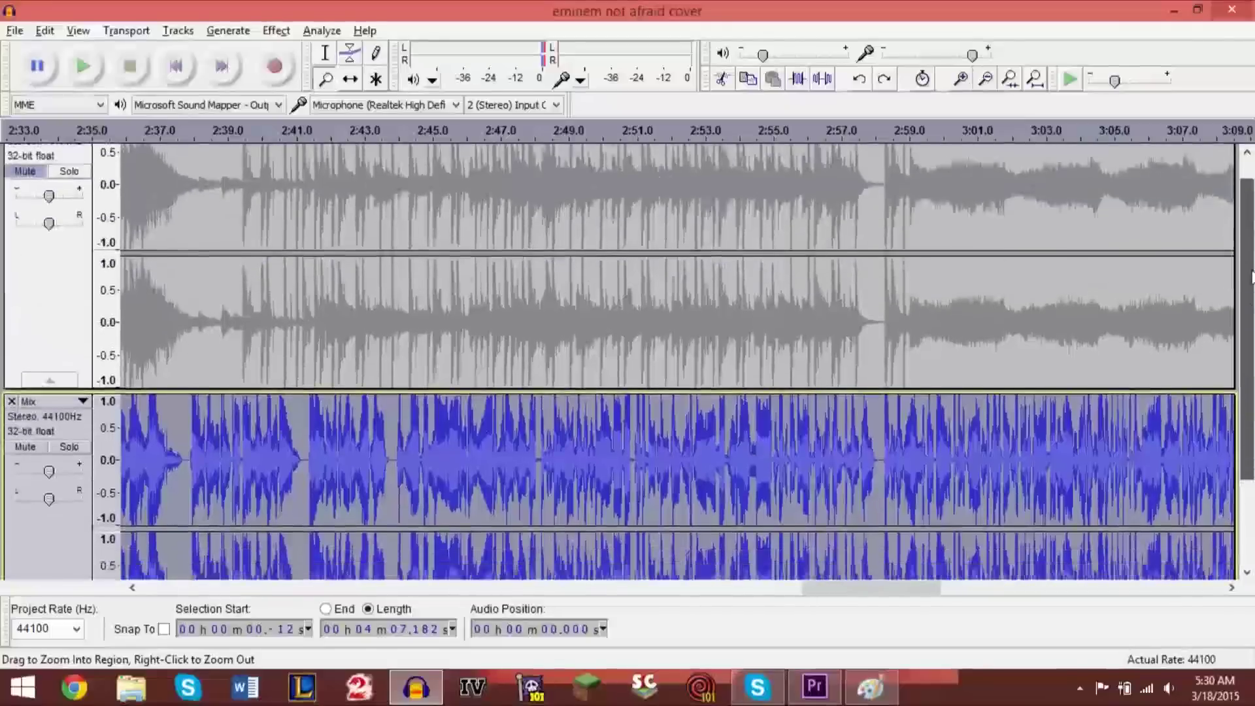
pyautogui.scroll(-3, 730, 252)
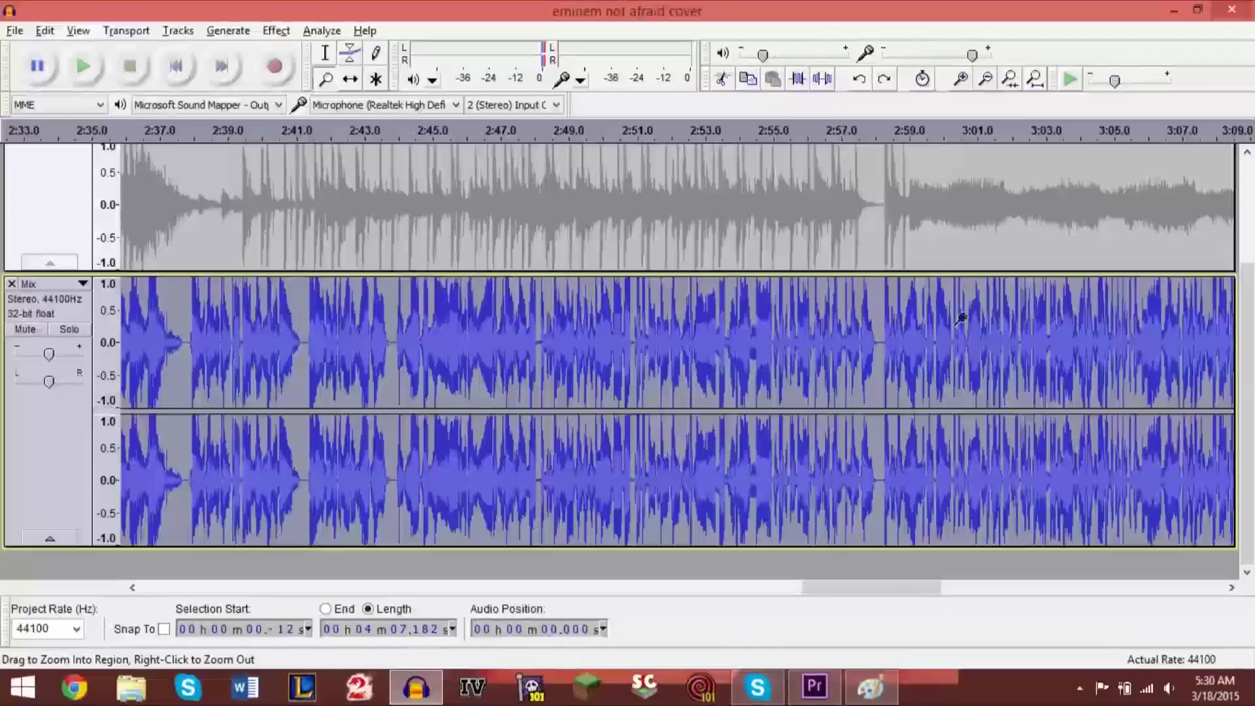
pyautogui.moveTo(1253, 356); pyautogui.dragTo(1253, 412)
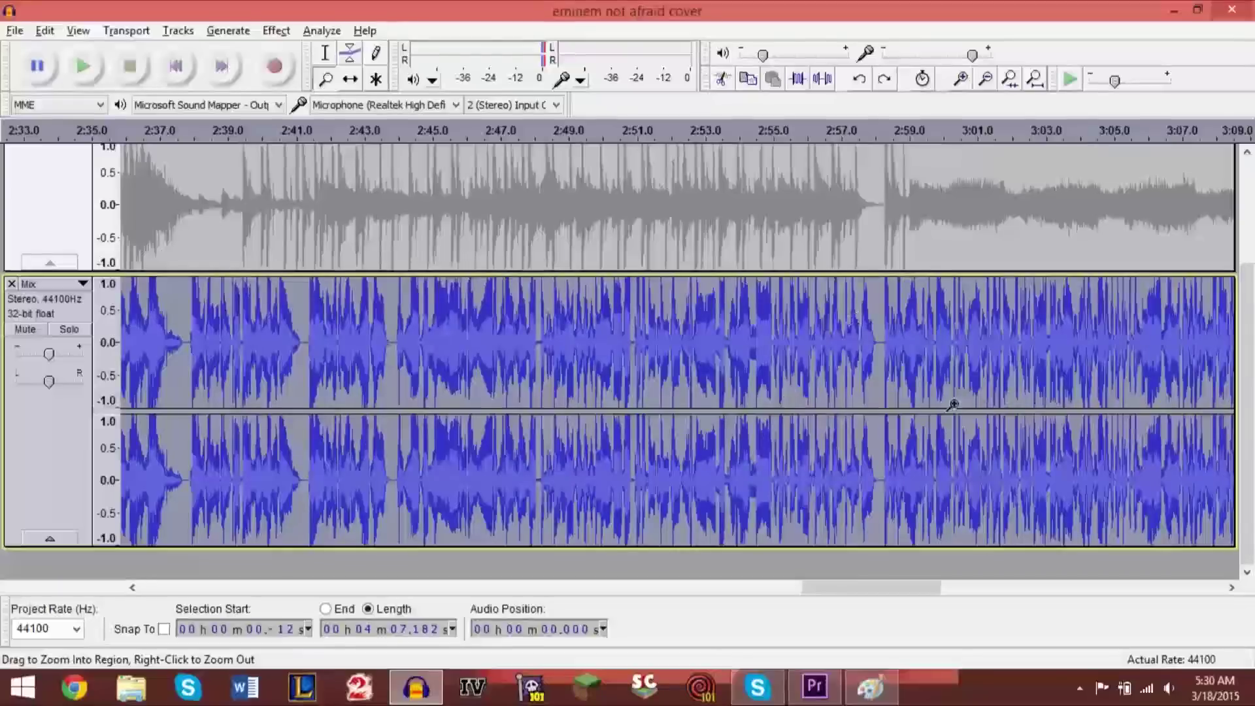
pyautogui.moveTo(1248, 392); pyautogui.dragTo(1249, 287)
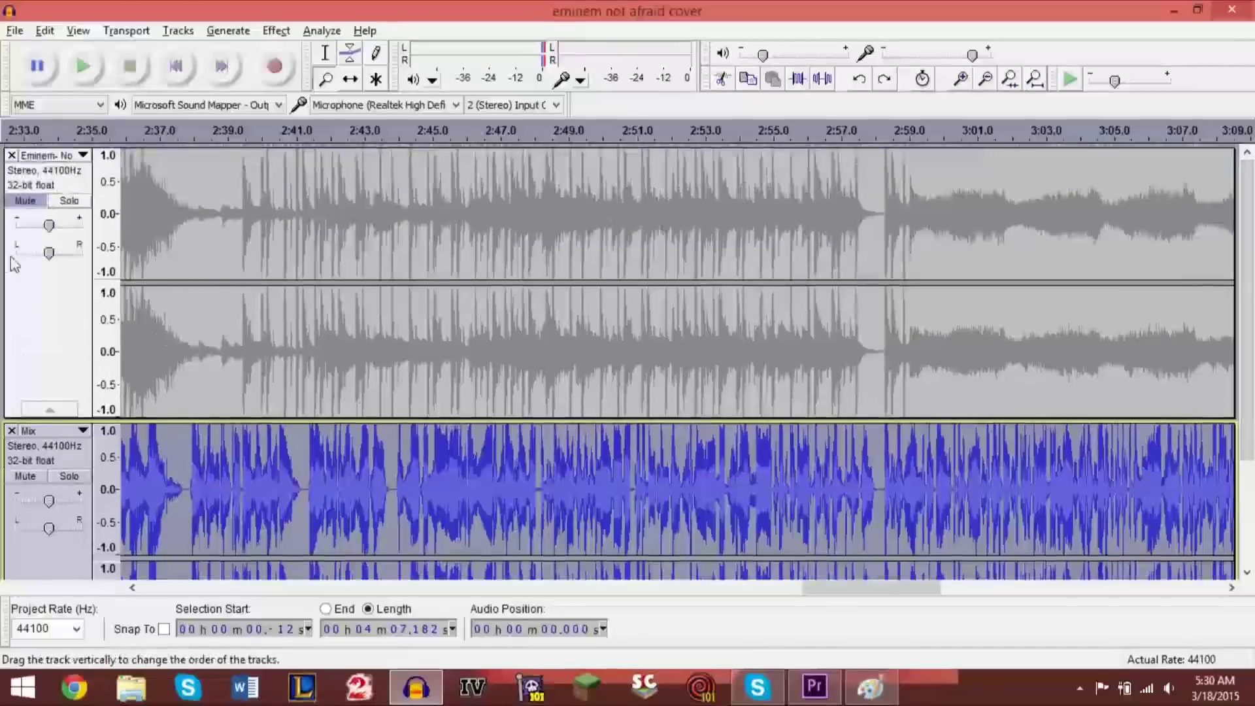
pyautogui.click(25, 200)
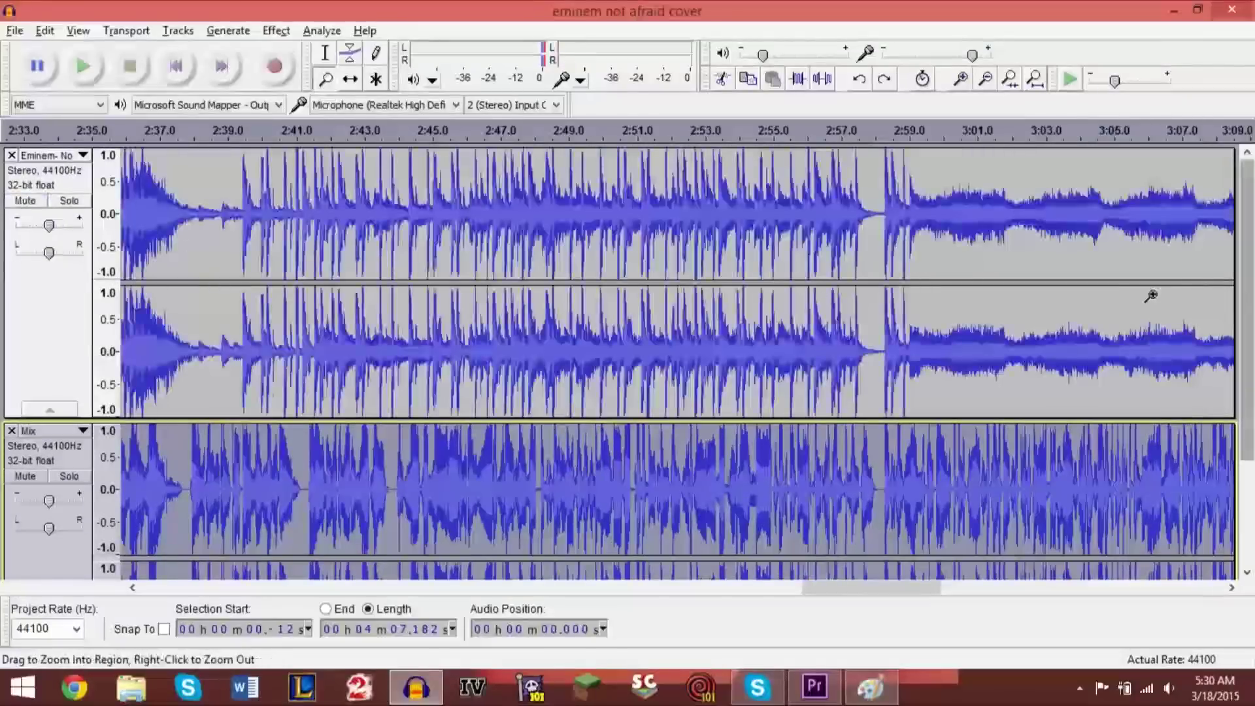
# Play both tracks from about 2:37, then jump ahead to about 2:58
pyautogui.moveTo(1248, 314); pyautogui.dragTo(1249, 418)
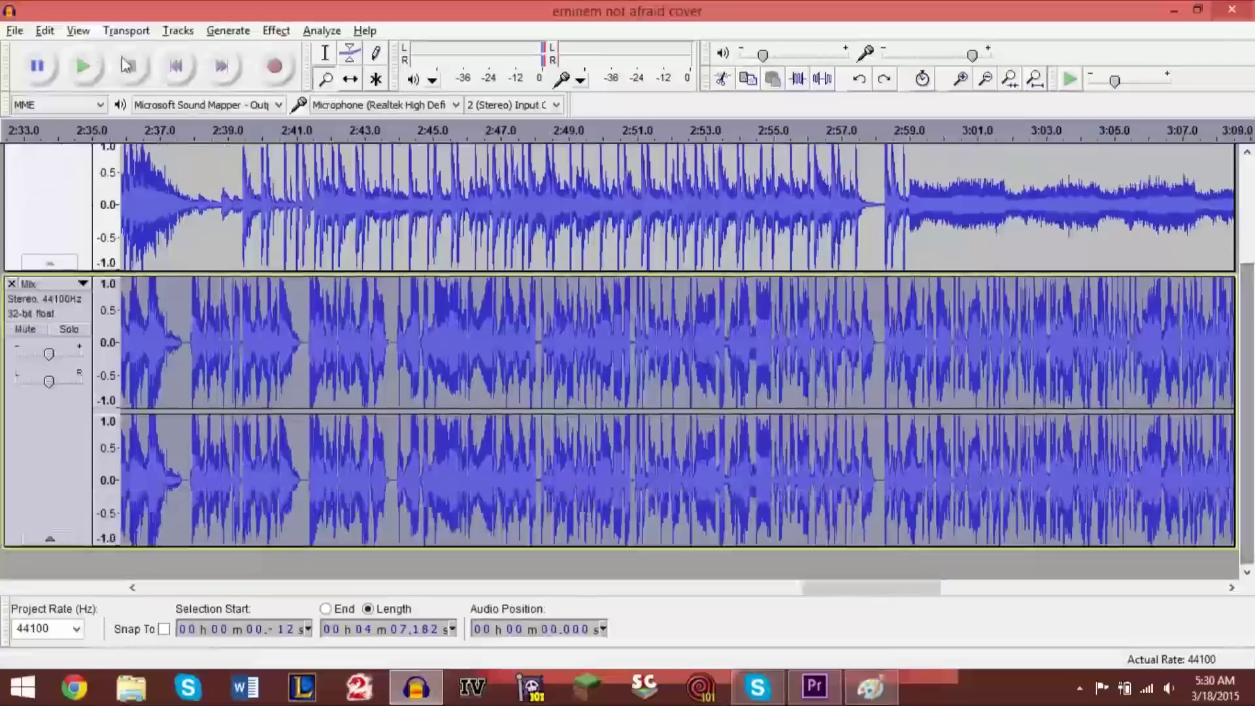
pyautogui.click(145, 126)
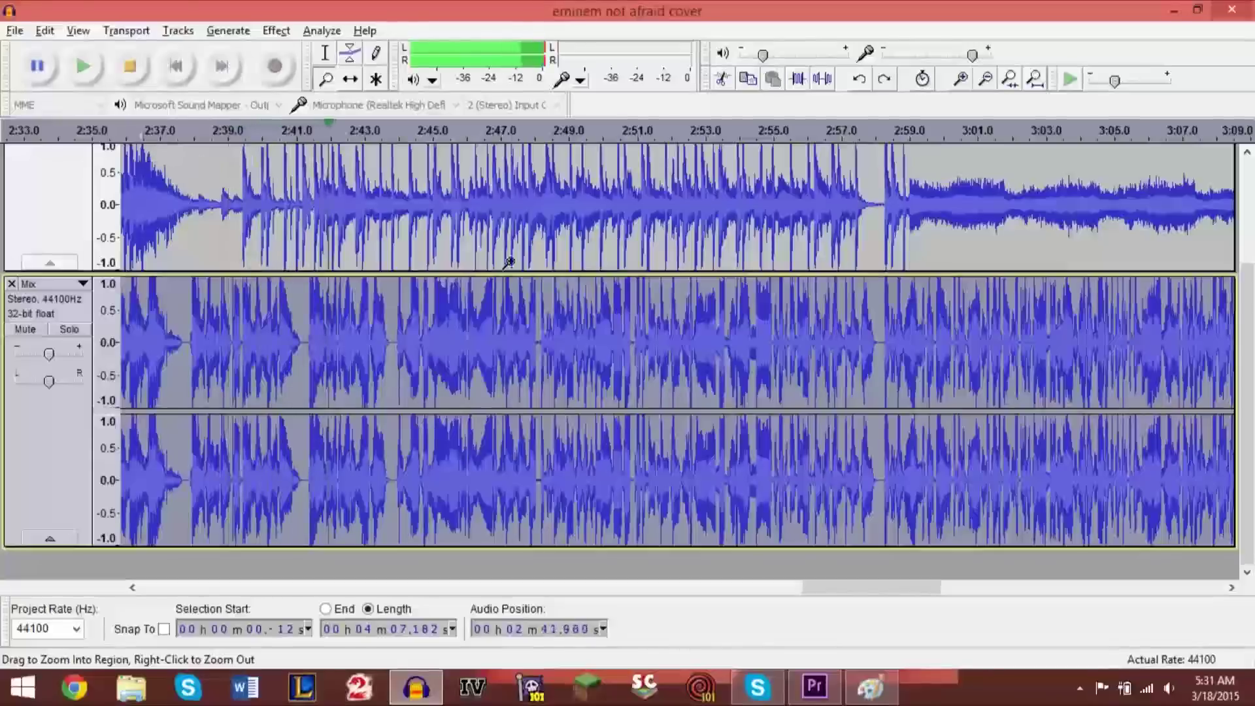
pyautogui.click(886, 132)
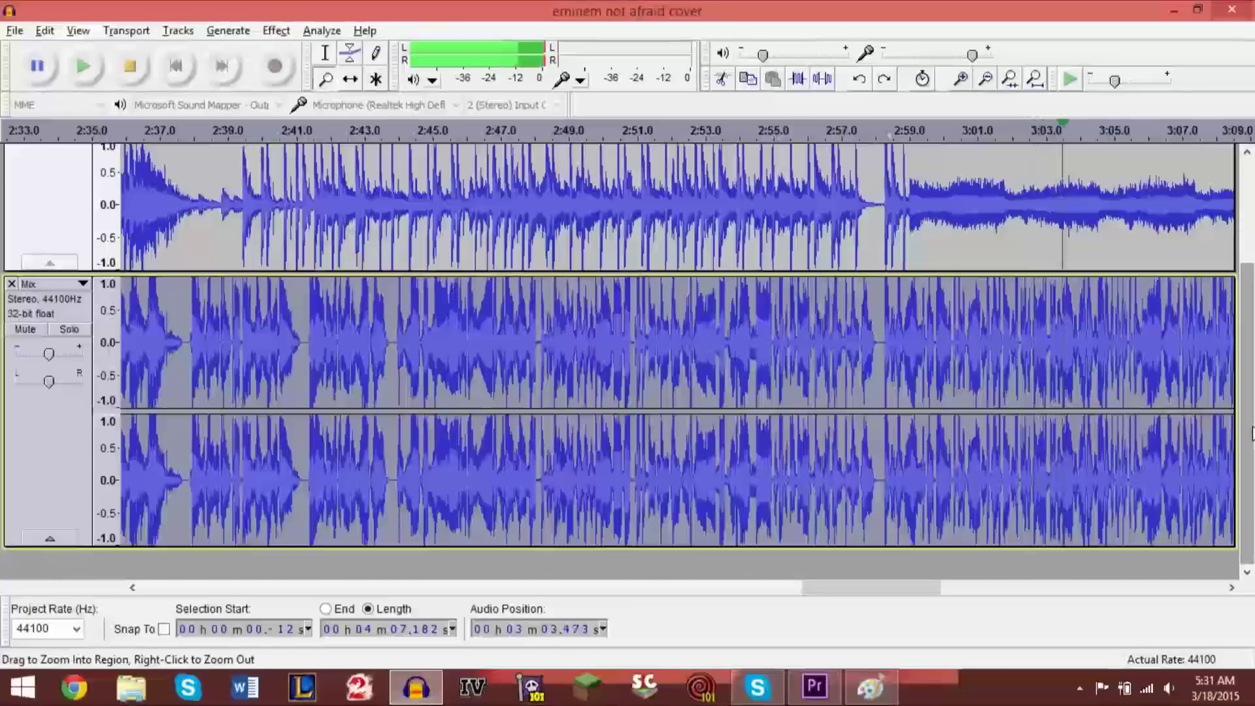
# Stop playback and mute the song track again
pyautogui.press('space')
pyautogui.scroll(3, 58, 284)
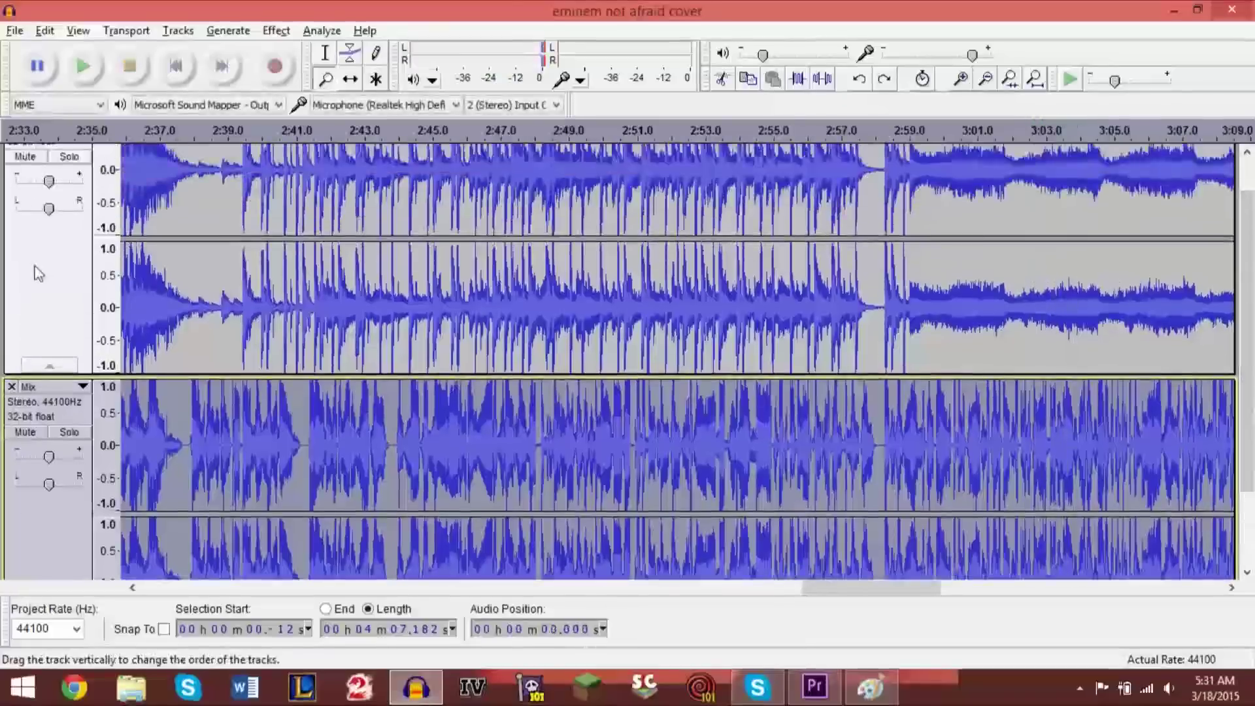
pyautogui.click(26, 158)
pyautogui.scroll(-3, 1251, 343)
pyautogui.scroll(-2, 1251, 343)
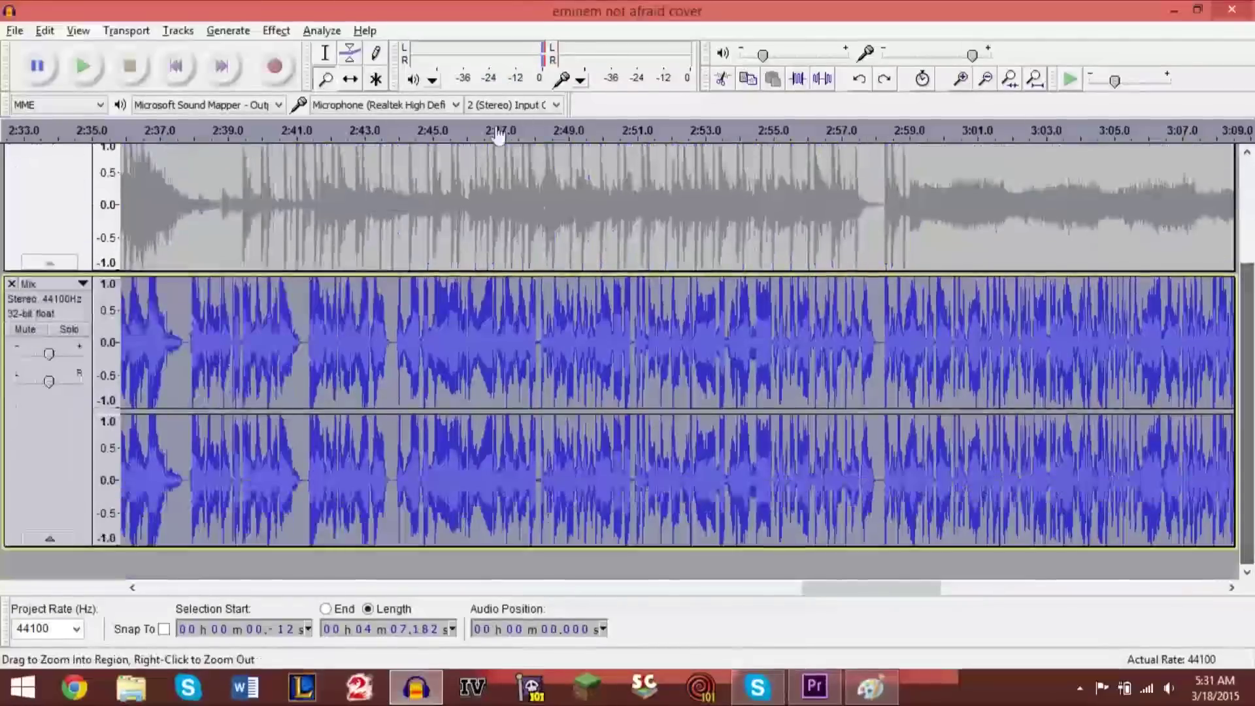
# Play the Mix vocals alone from about 2:37, skip to 2:58, then stop
pyautogui.click(155, 124)
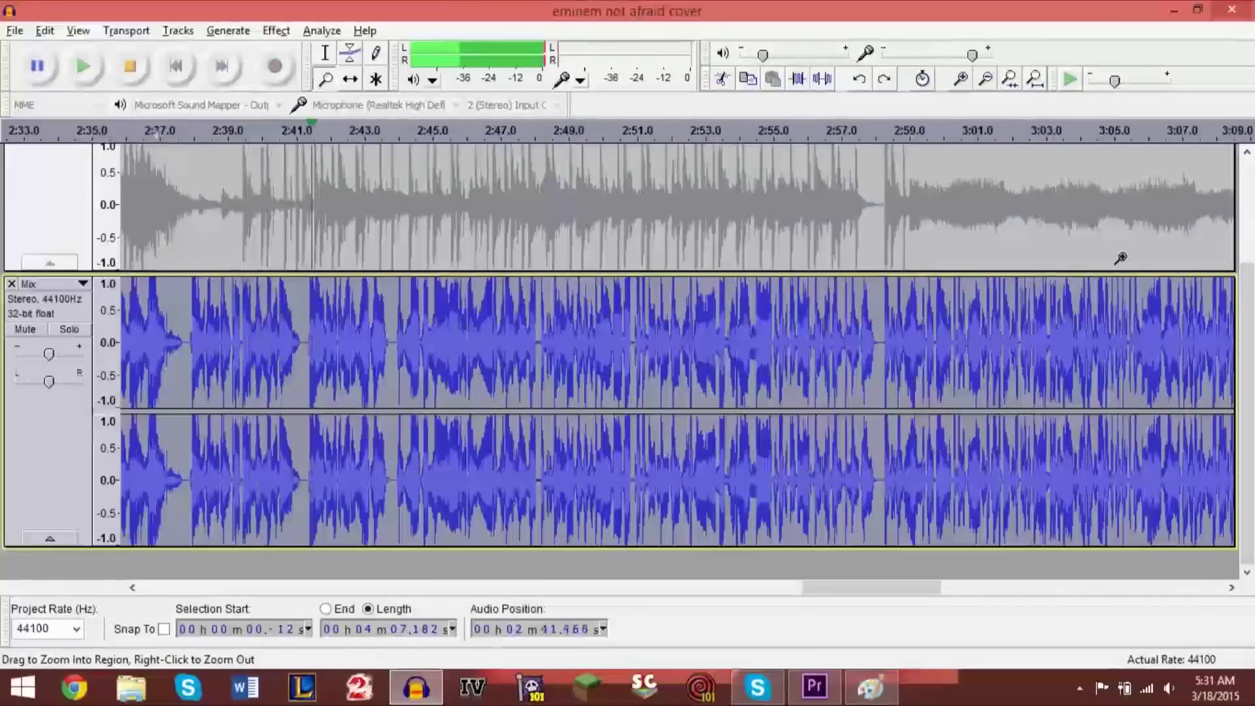
pyautogui.click(884, 130)
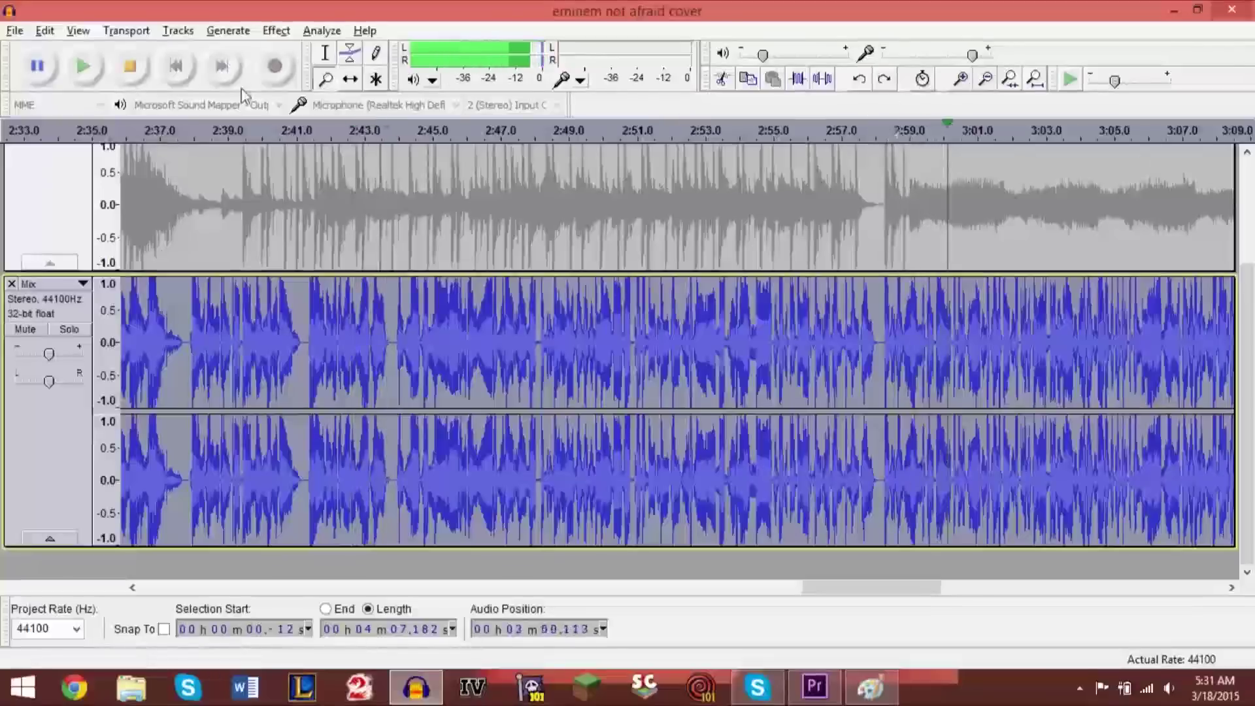
pyautogui.click(134, 77)
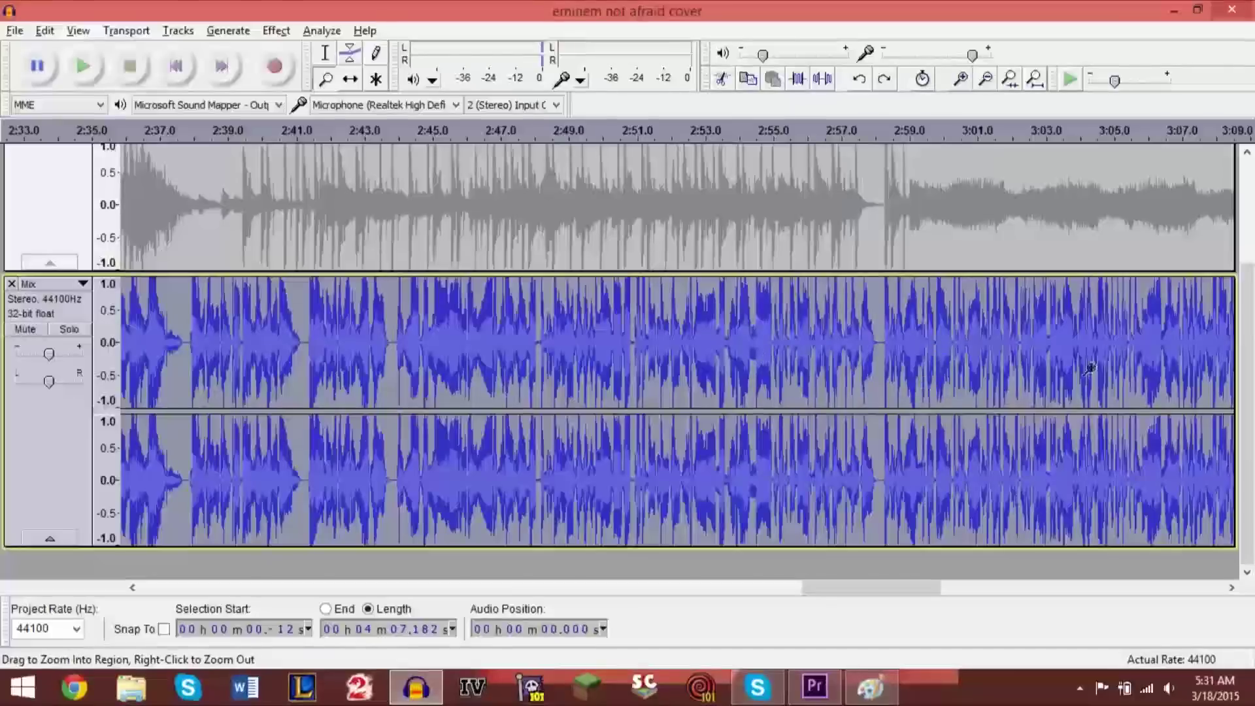
pyautogui.scroll(2, 1249, 405)
pyautogui.scroll(-2, 1248, 406)
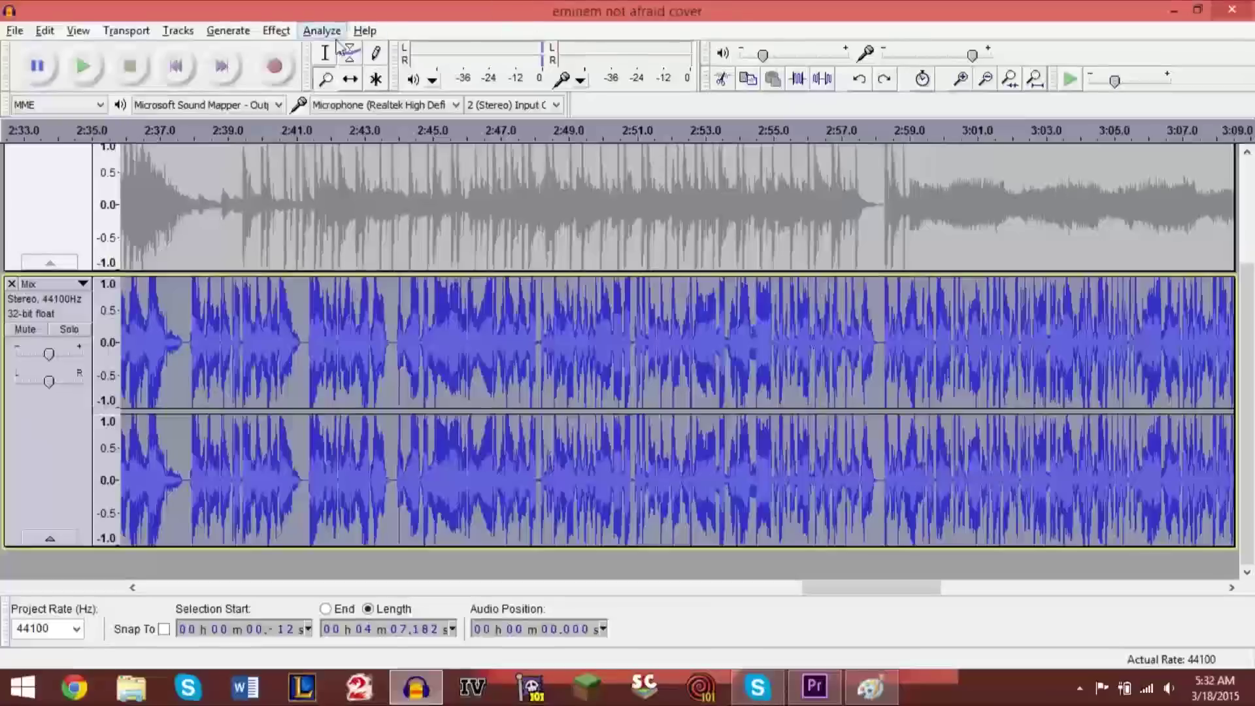
# Apply Hard Limiter to the Mix track with a -8.0 dB limit, wet 1.0, residue 0.0
pyautogui.click(276, 31)
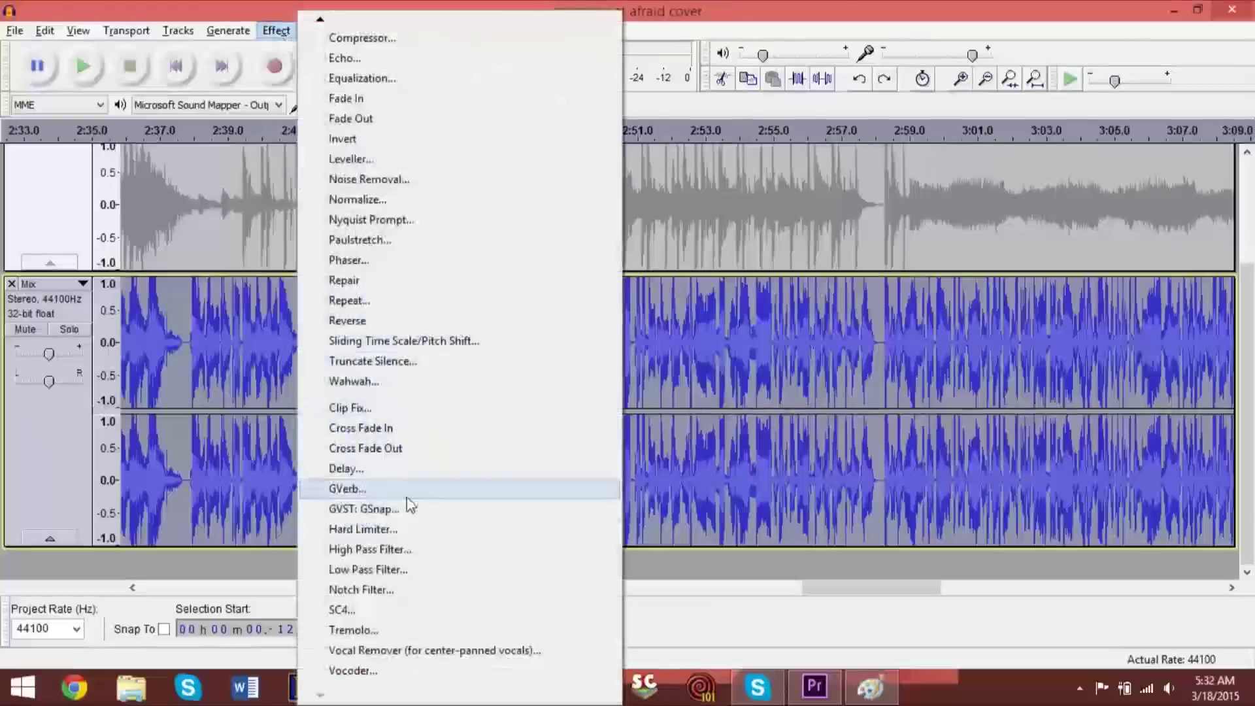
pyautogui.click(386, 531)
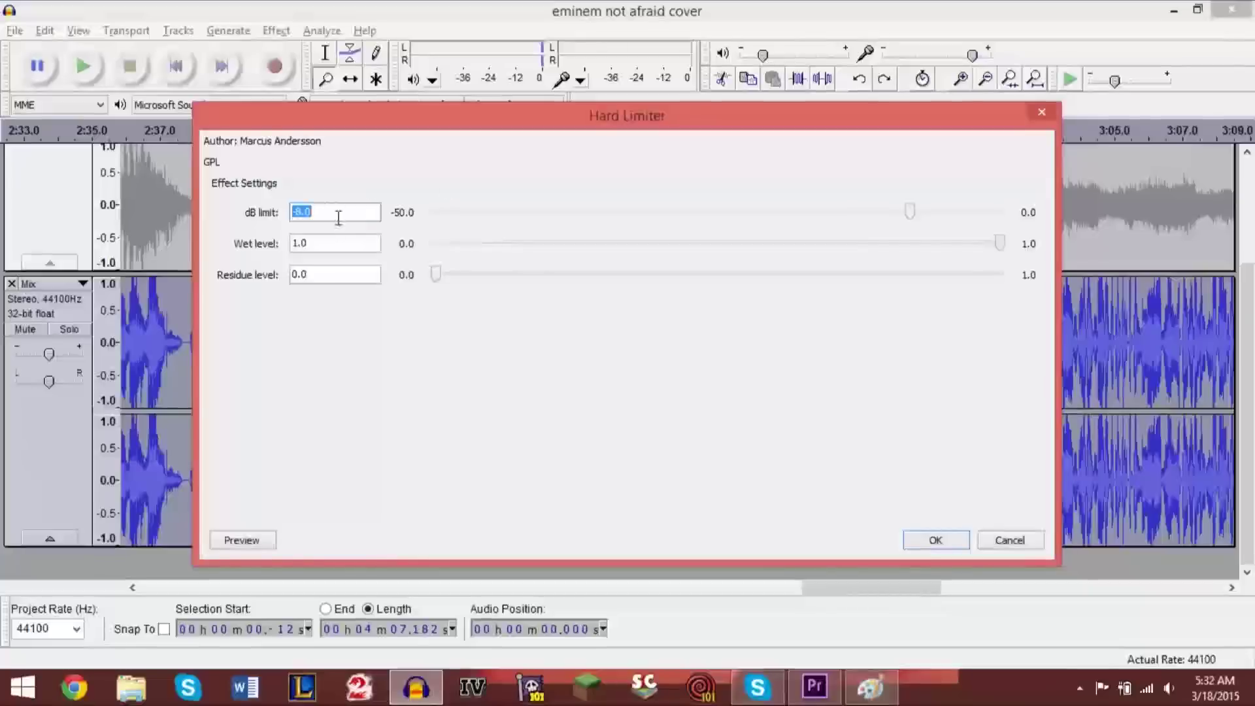
pyautogui.click(336, 213)
pyautogui.moveTo(330, 217); pyautogui.dragTo(266, 221)
pyautogui.write('8.0')
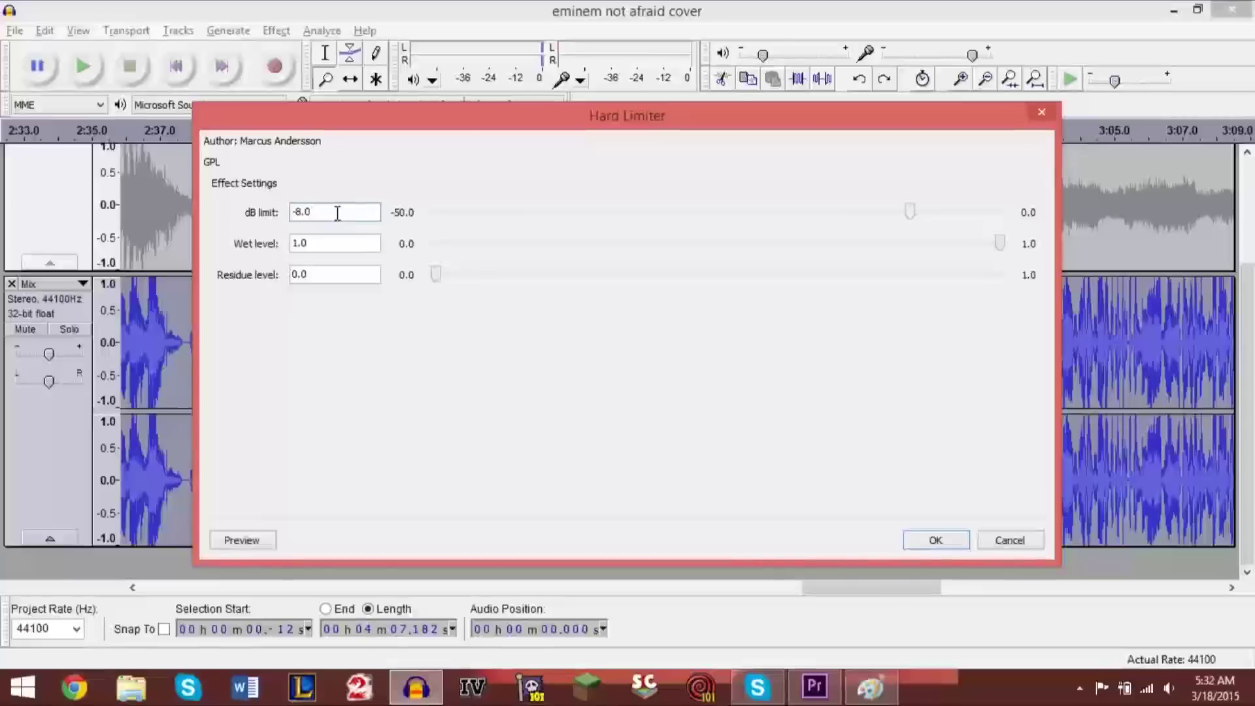
pyautogui.moveTo(320, 214); pyautogui.dragTo(295, 214)
pyautogui.click(311, 211)
pyautogui.click(939, 540)
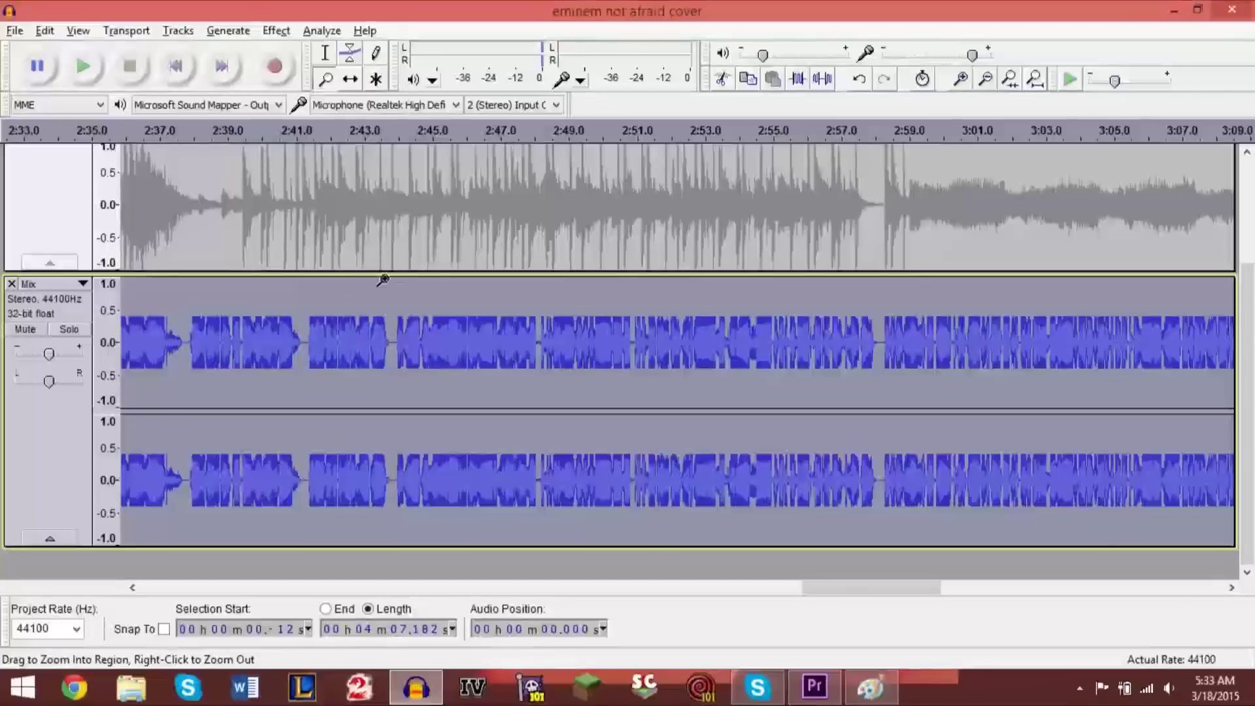
# Audition the limited vocals from about 2:37, jump to 2:59, then stop
pyautogui.click(121, 131)
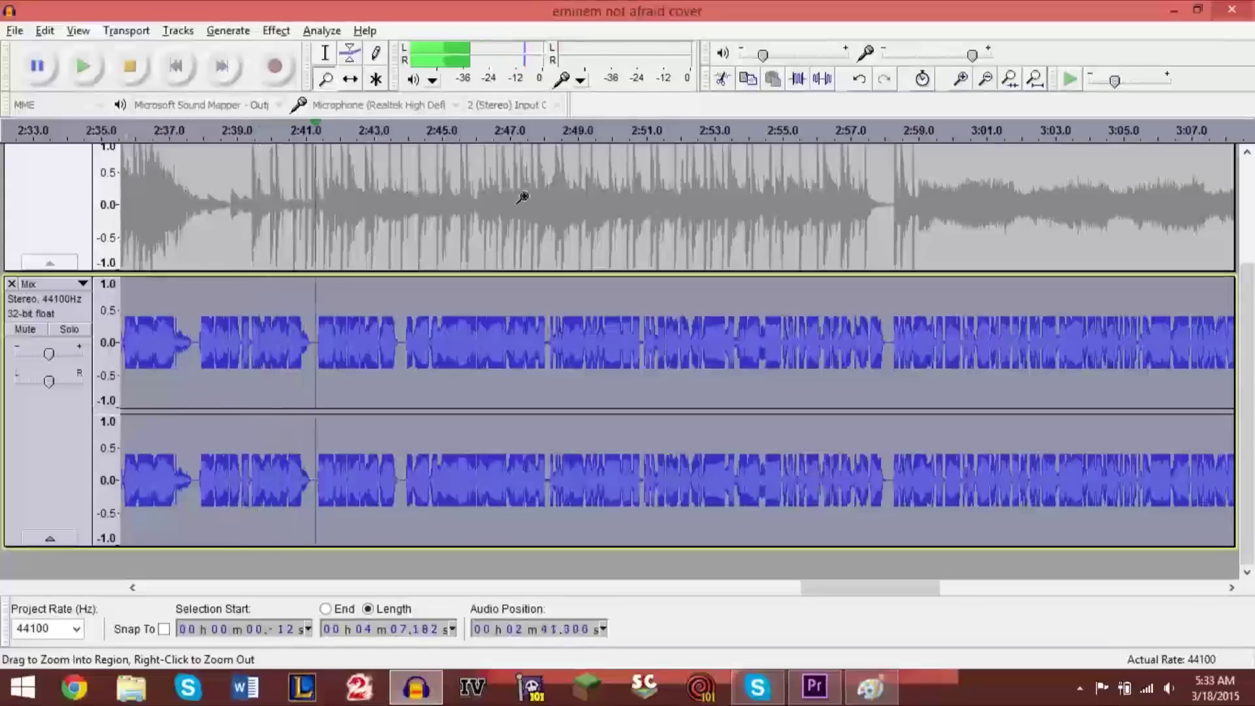
pyautogui.click(919, 130)
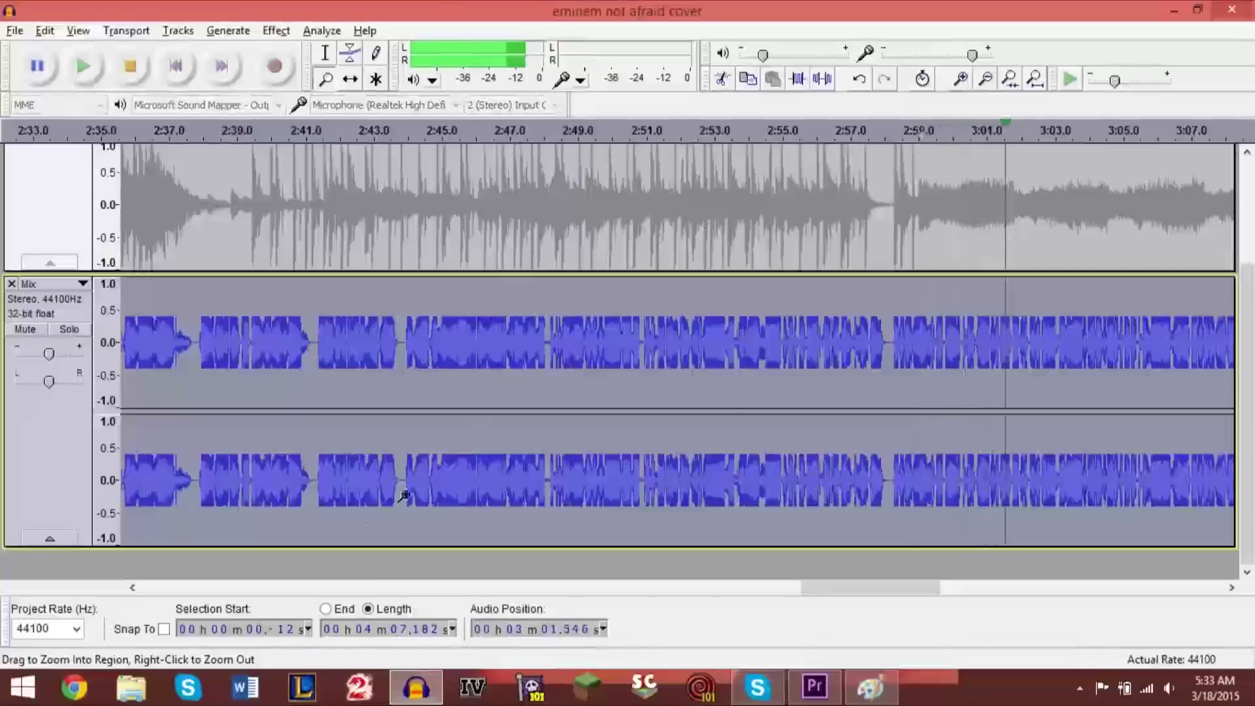
pyautogui.press('space')
pyautogui.moveTo(833, 594); pyautogui.dragTo(834, 594)
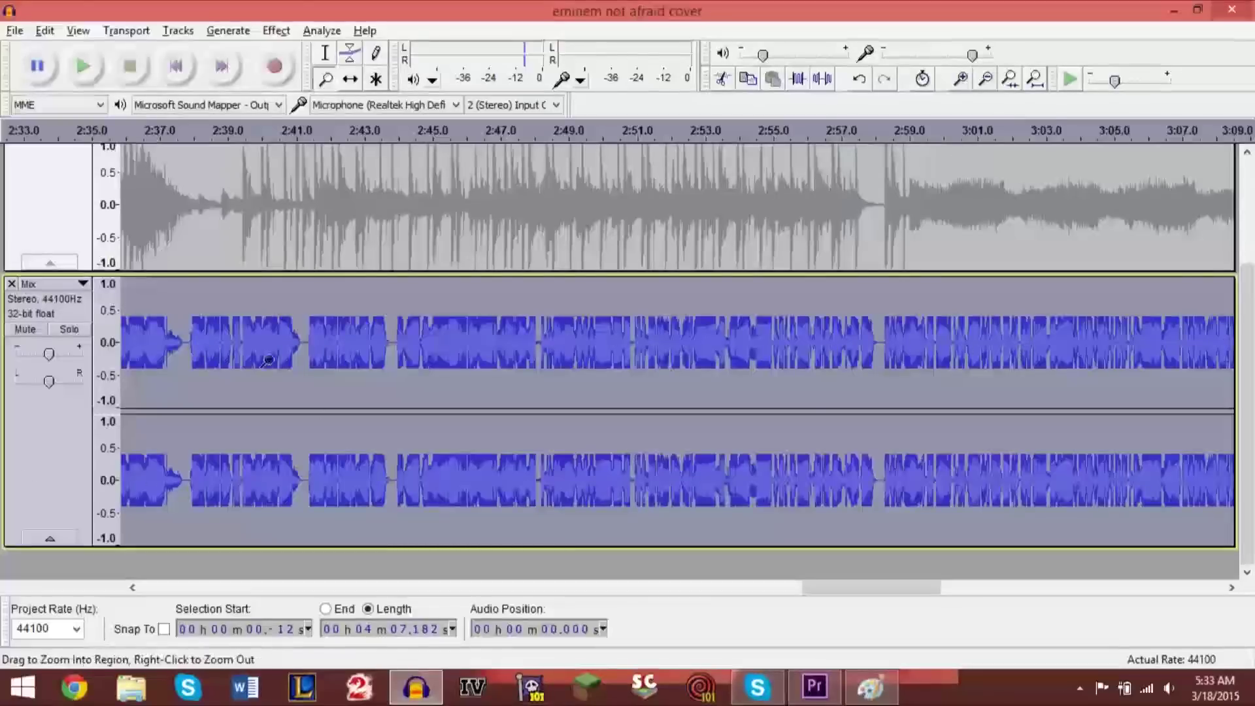
# Open the Amplify effect and try a 10 dB amplification
pyautogui.click(276, 31)
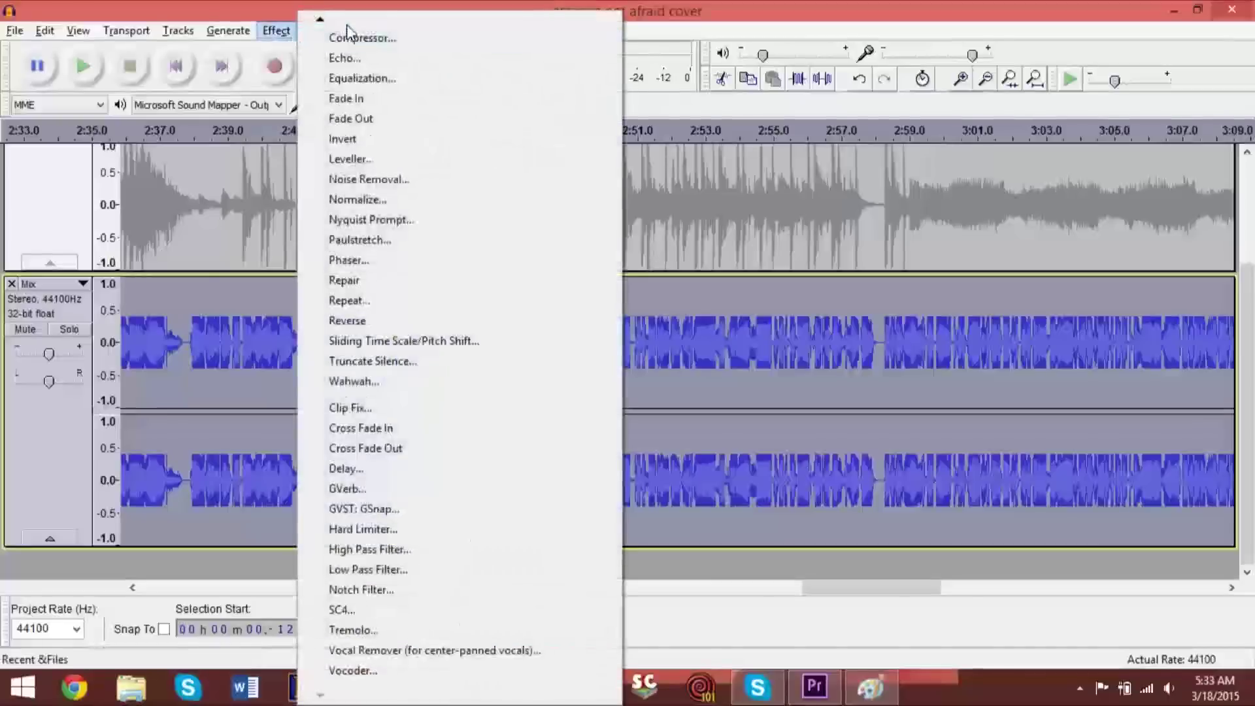
pyautogui.moveTo(347, 28)
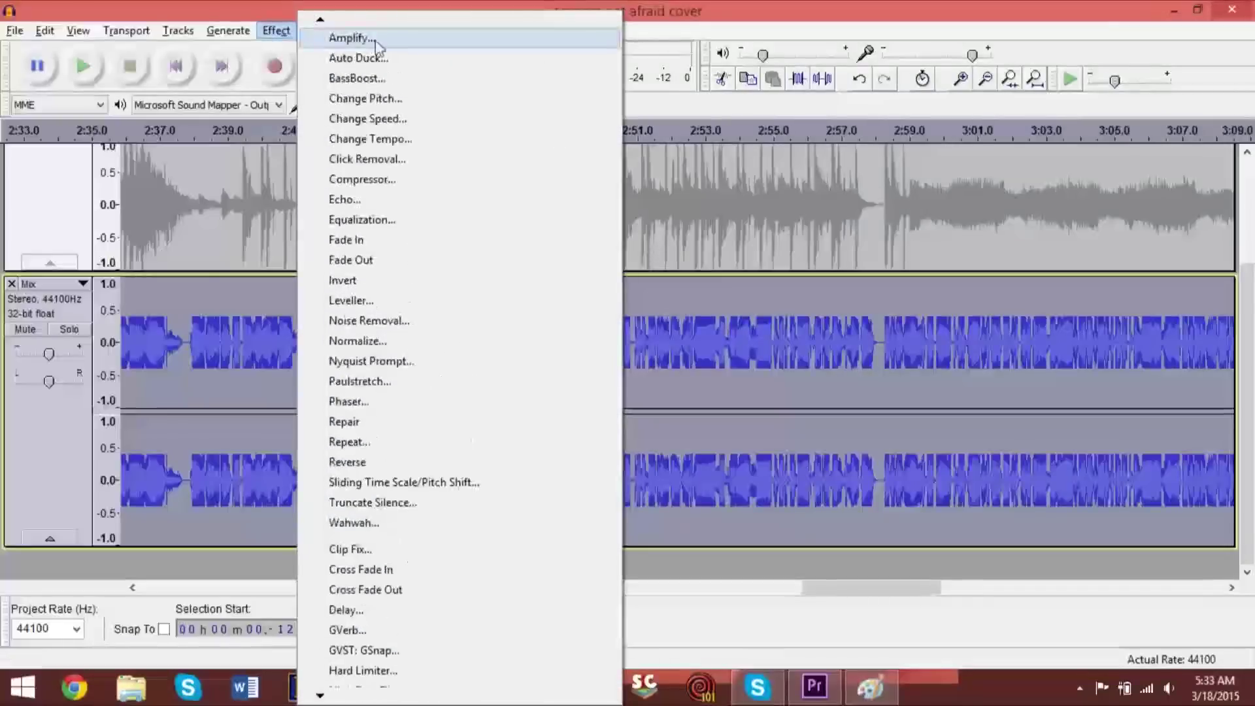
pyautogui.click(352, 37)
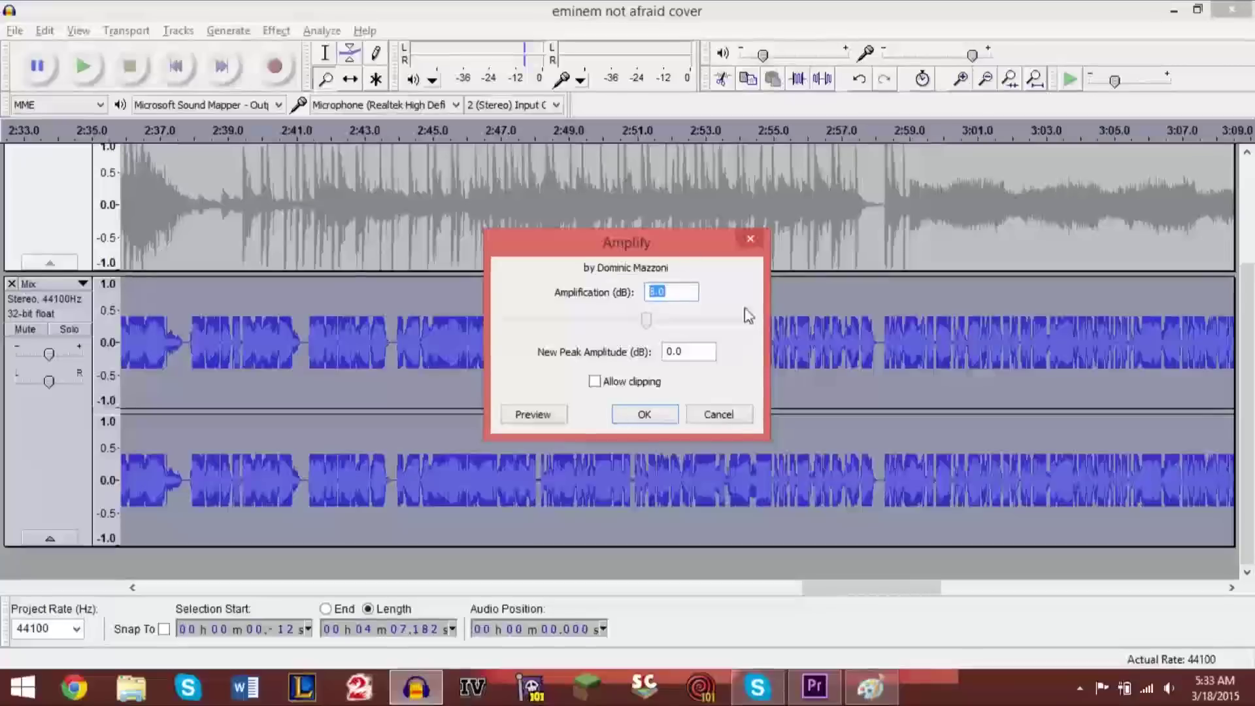
pyautogui.write('10')
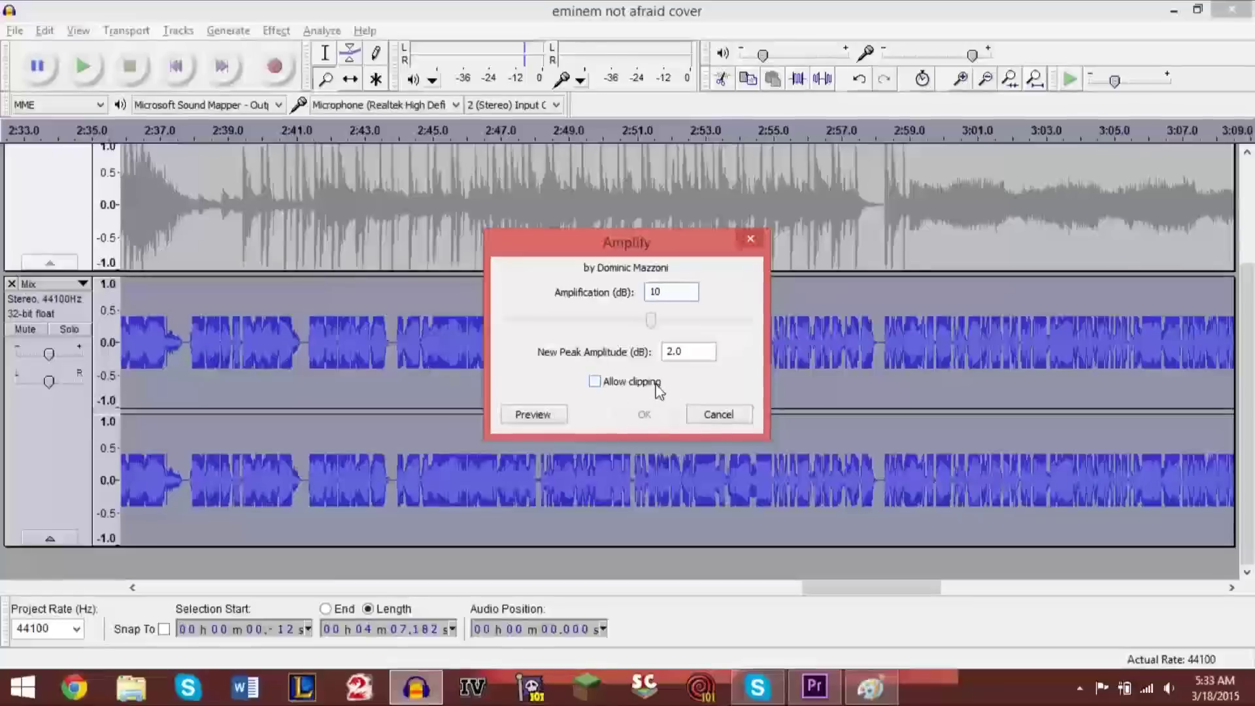
pyautogui.doubleClick(674, 292)
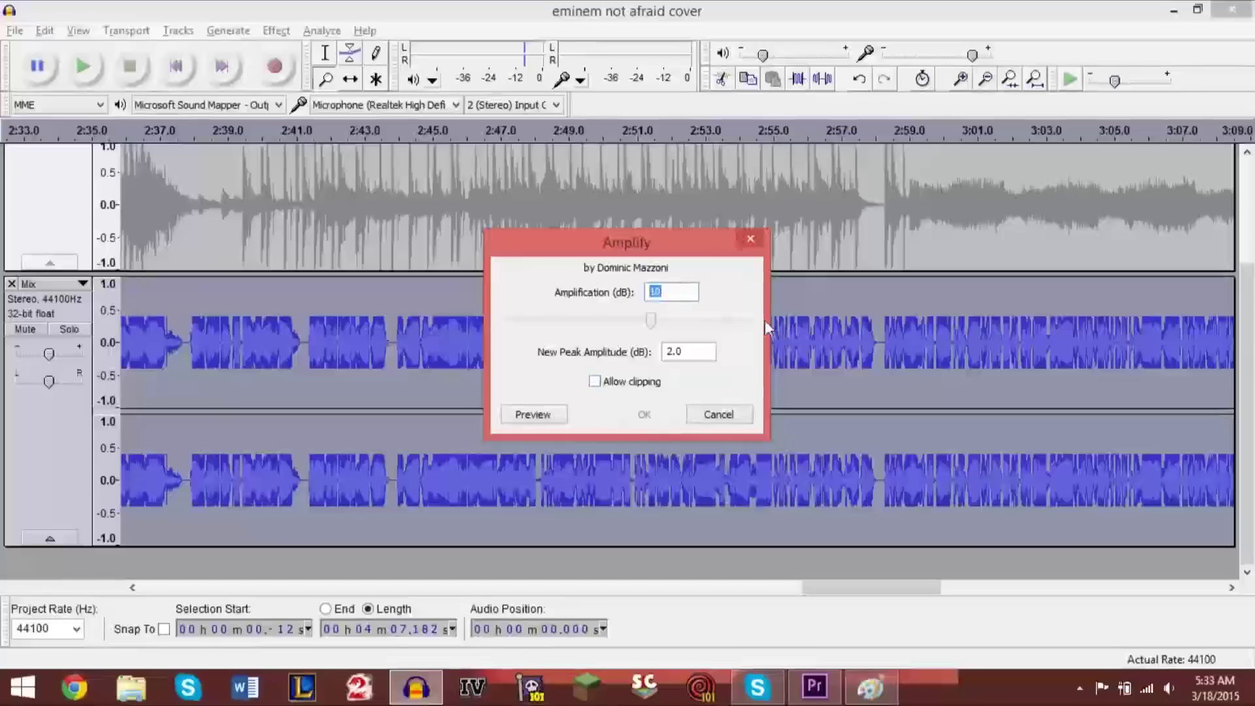
pyautogui.press('BackSpace')
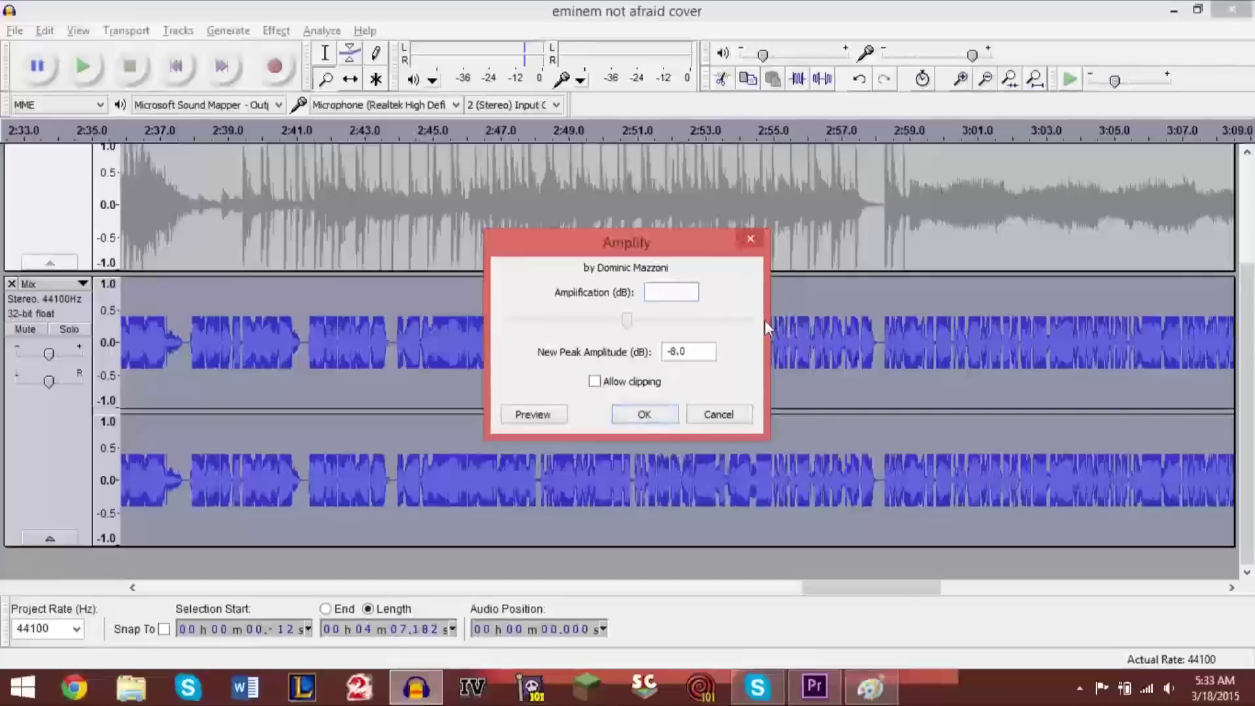
pyautogui.write('10')
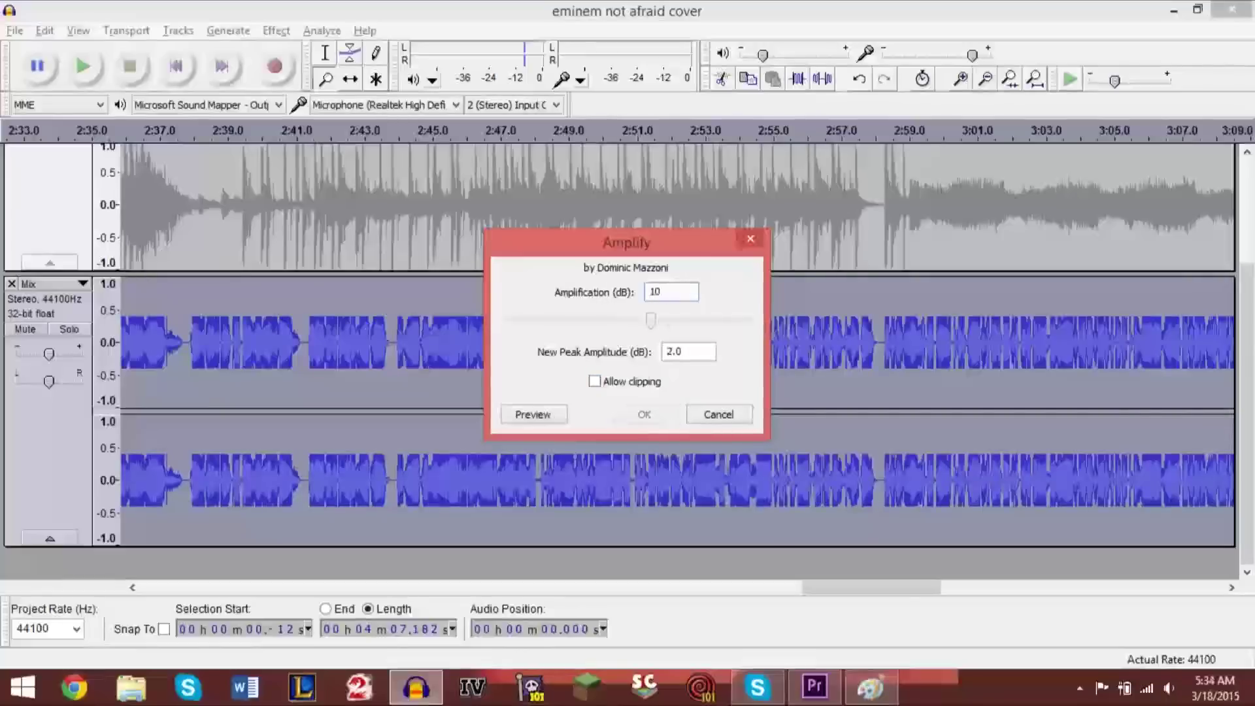
# Lower the amplification through 8 and 9 dB to 6 dB and apply it
pyautogui.press('BackSpace')
pyautogui.press('BackSpace')
pyautogui.write('8')
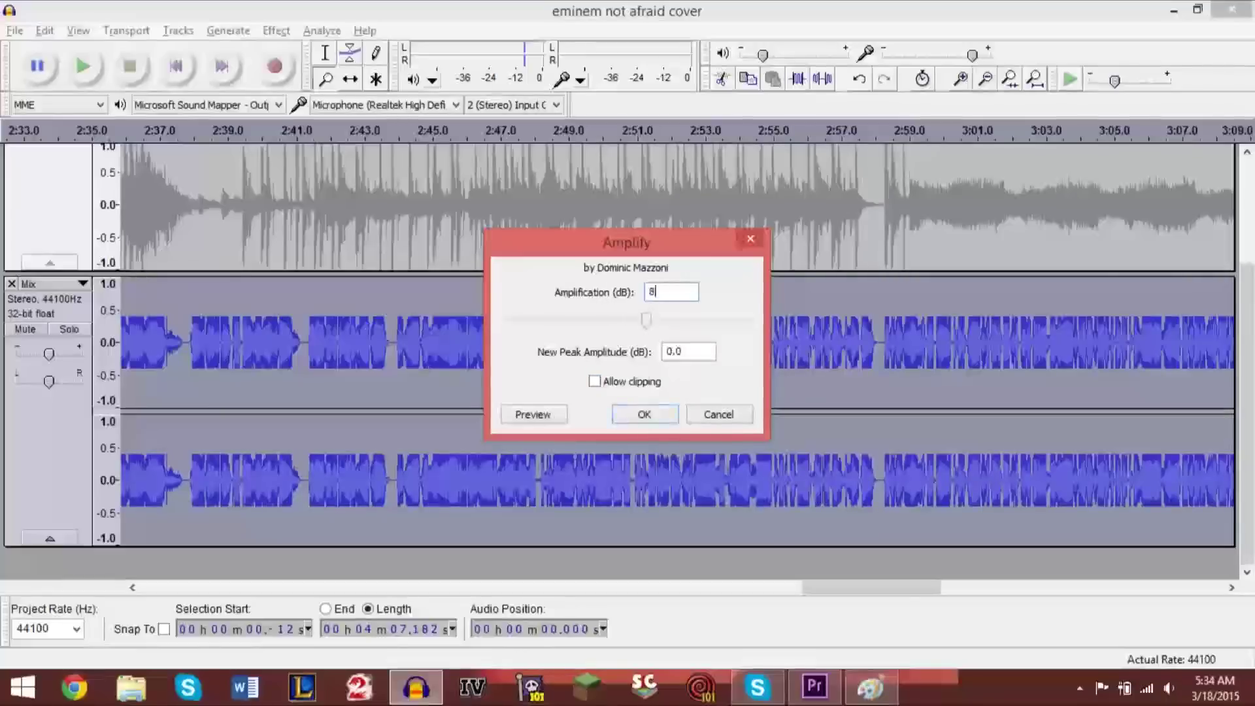
pyautogui.press('BackSpace')
pyautogui.write('9')
pyautogui.press('BackSpace')
pyautogui.write('8')
pyautogui.press('BackSpace')
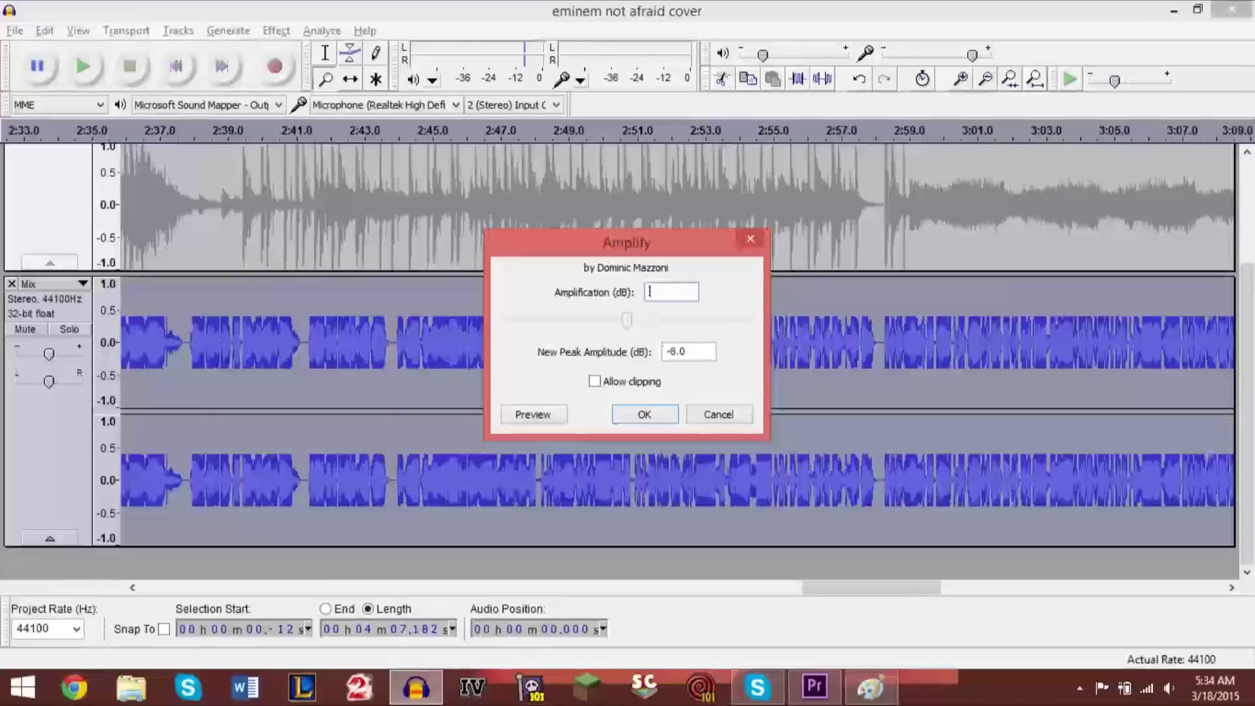
pyautogui.write('6')
pyautogui.press('BackSpace')
pyautogui.write('6')
pyautogui.click(643, 414)
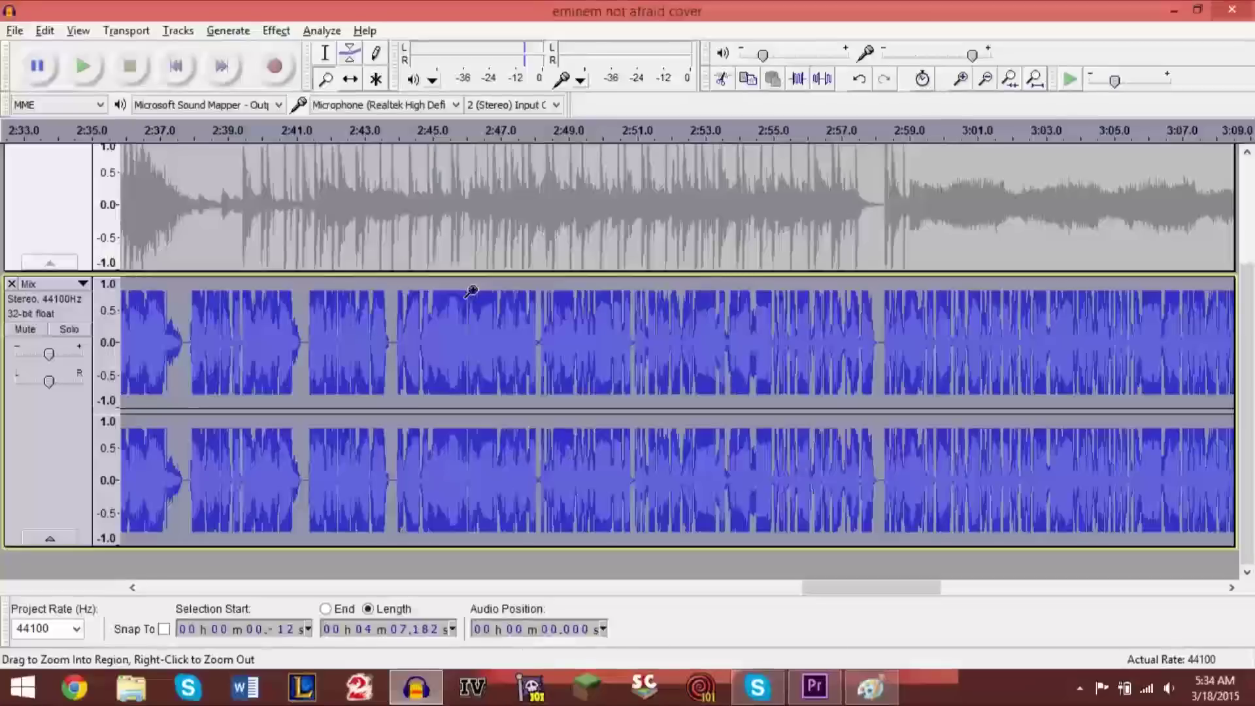
# Play the amplified vocals from about 2:36, jump to 2:59, then stop
pyautogui.click(123, 130)
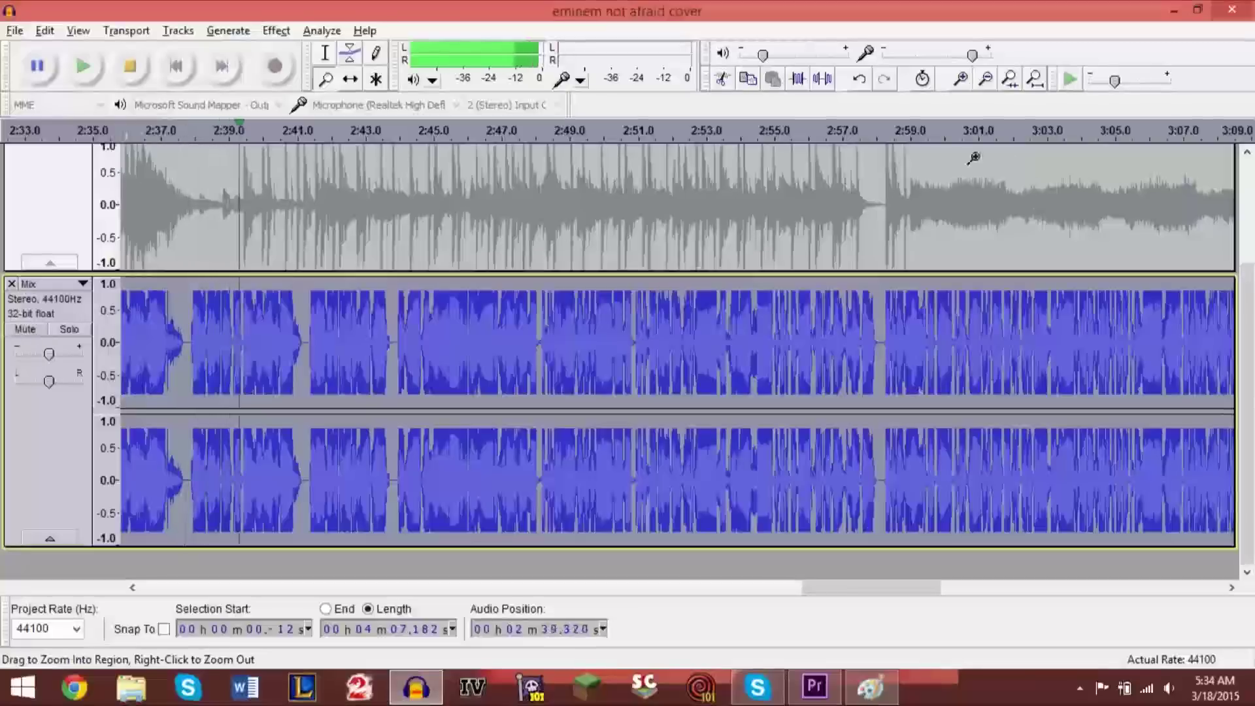
pyautogui.click(902, 131)
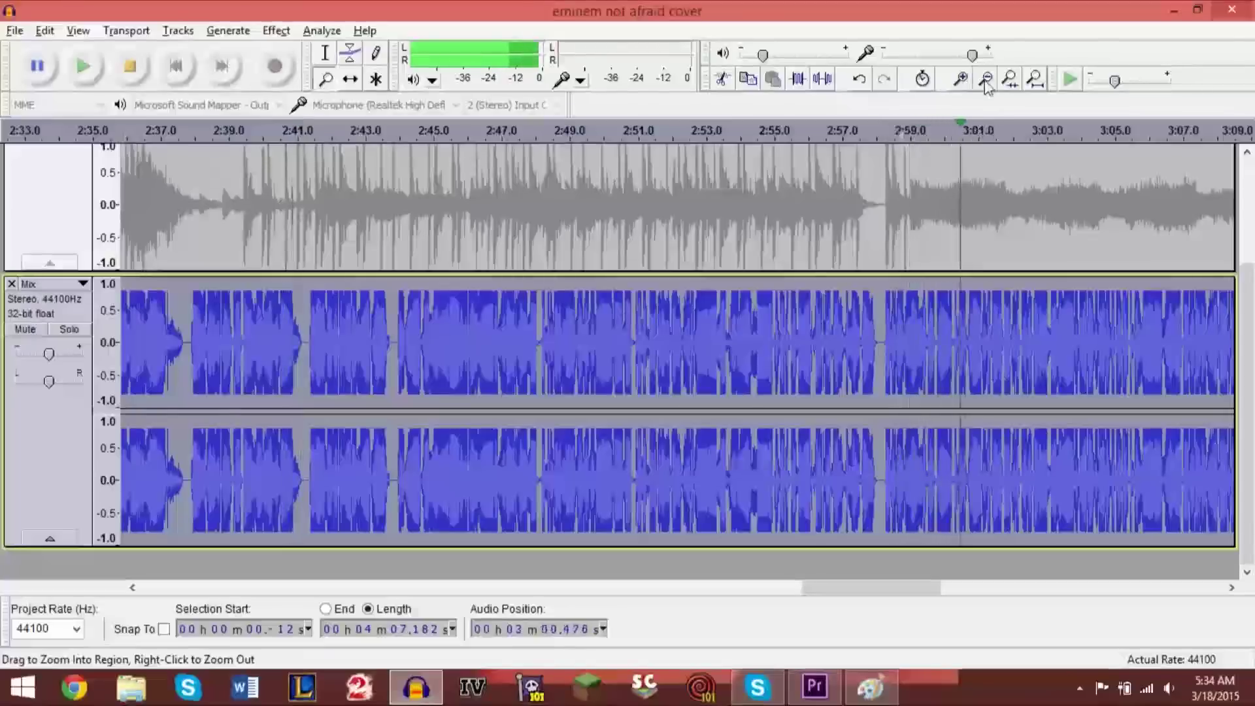
pyautogui.press('space')
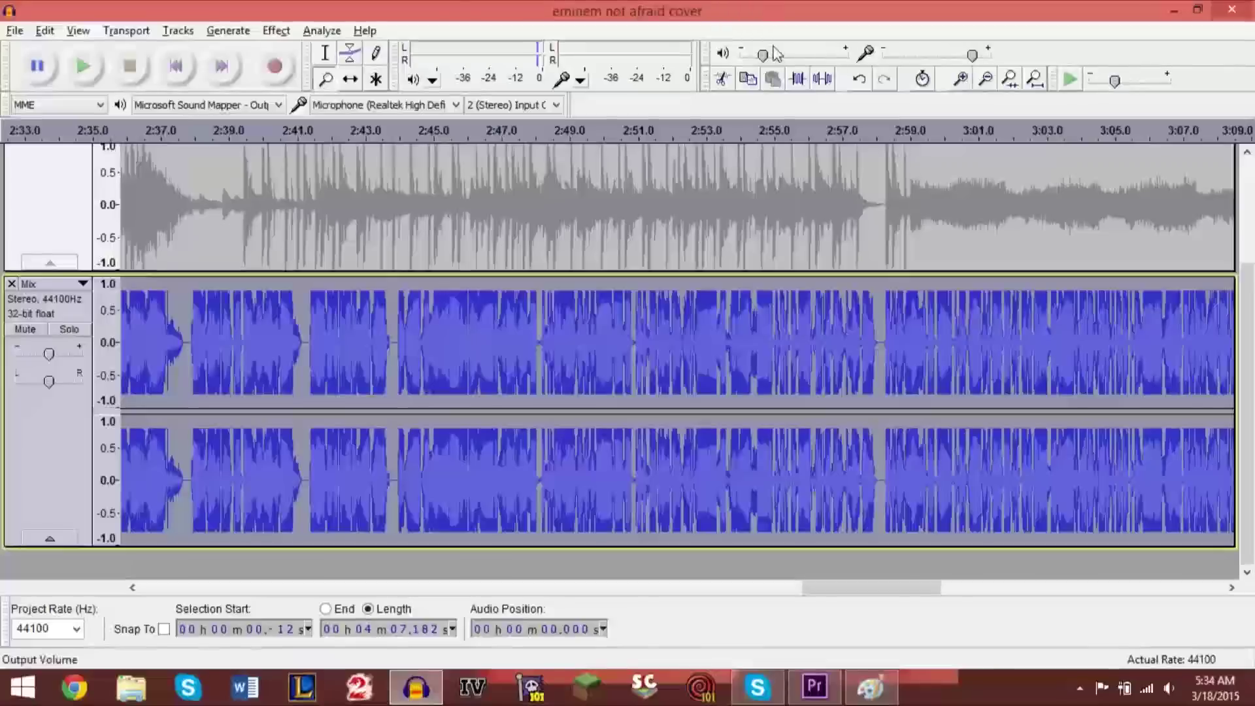
pyautogui.click(277, 31)
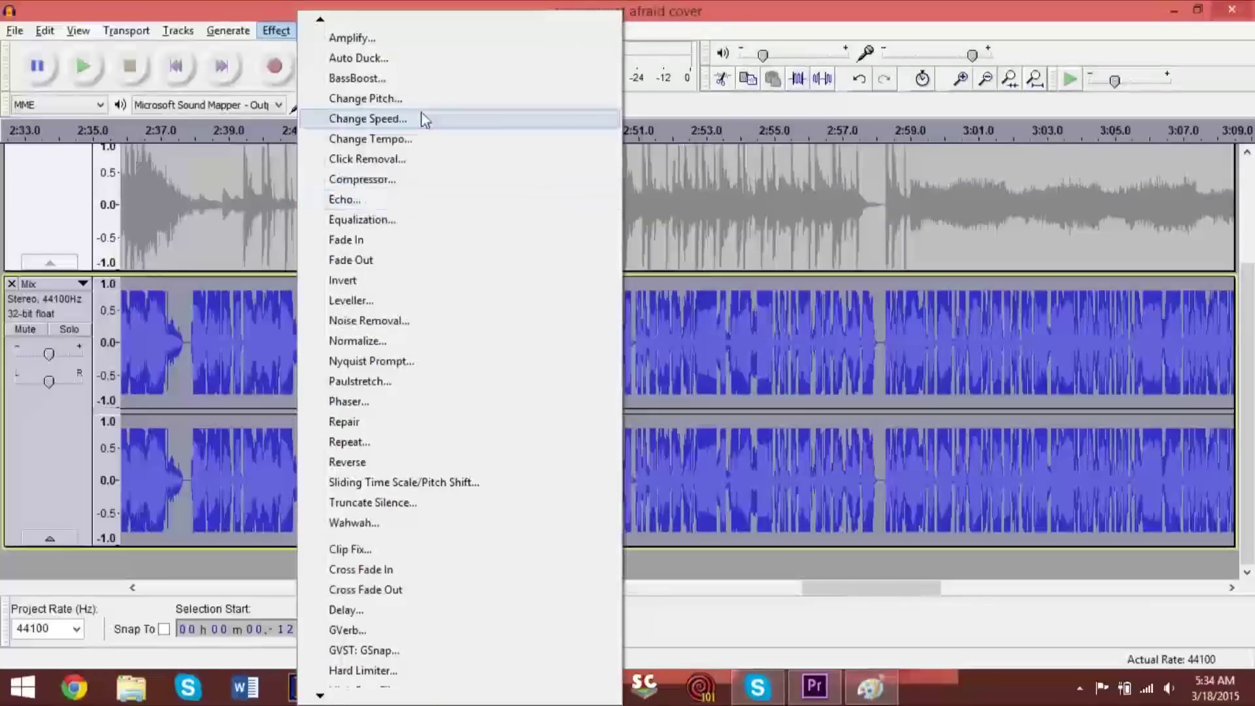
pyautogui.click(394, 199)
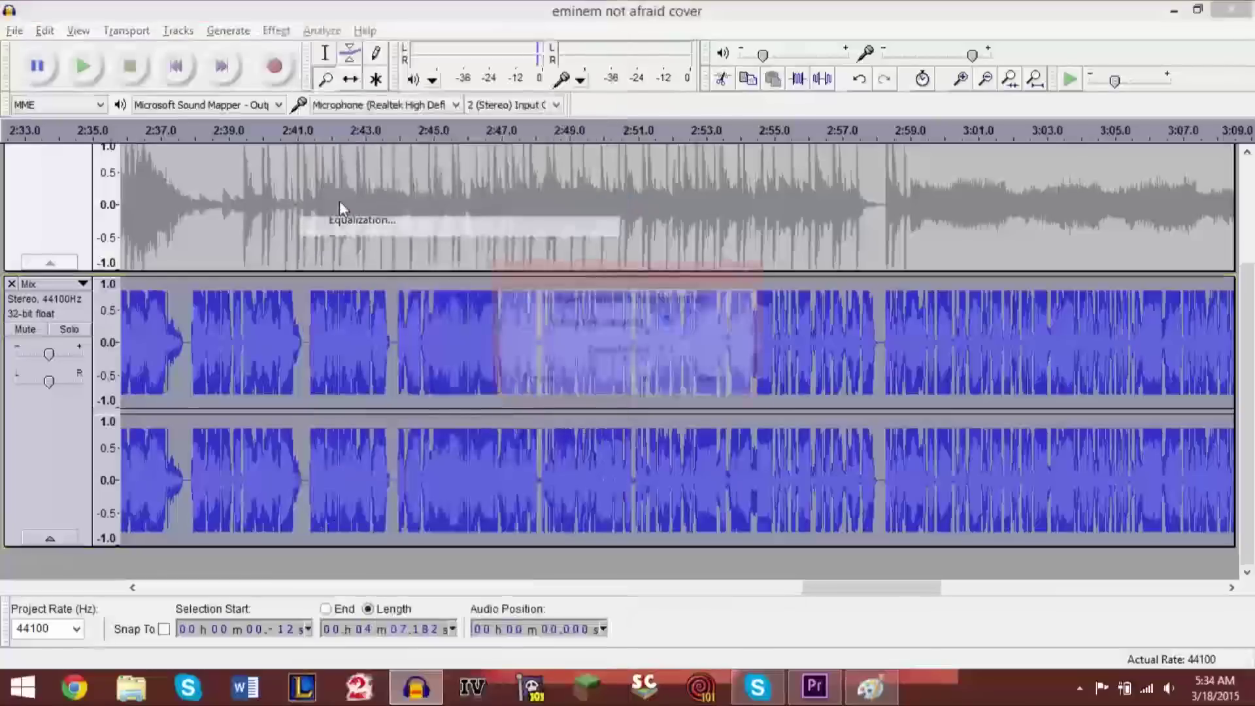
pyautogui.click(694, 329)
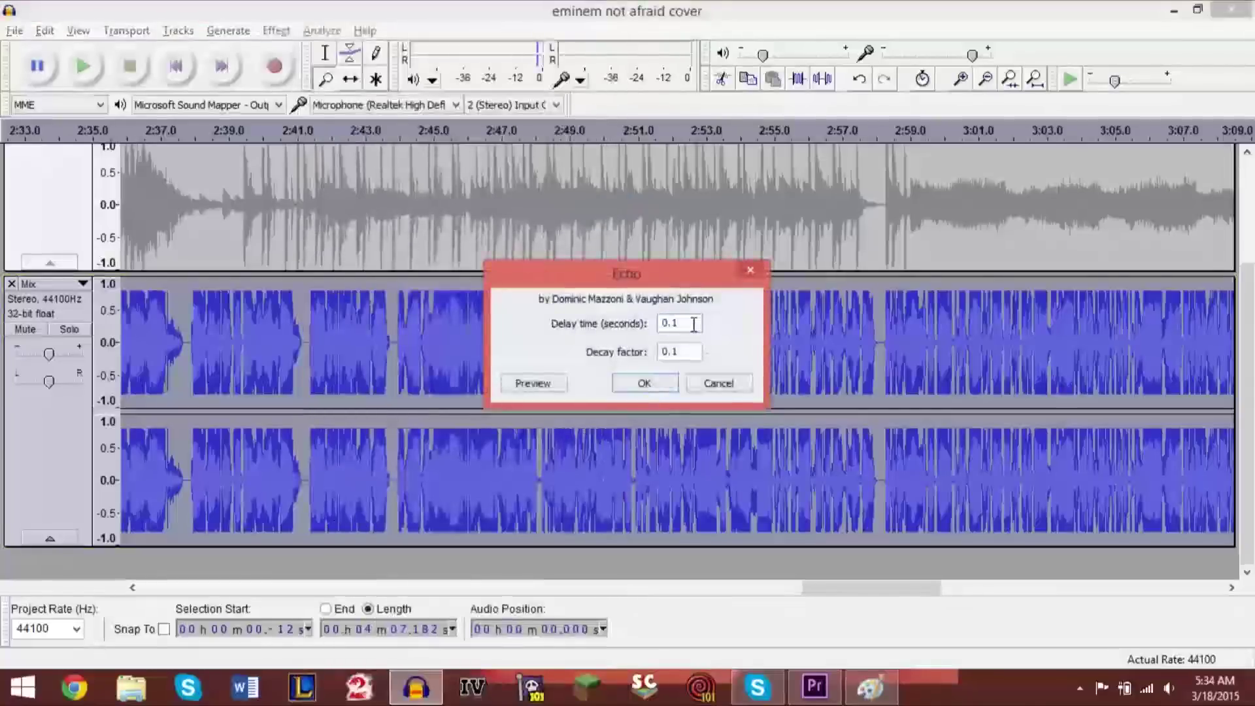
pyautogui.moveTo(694, 324); pyautogui.dragTo(648, 324)
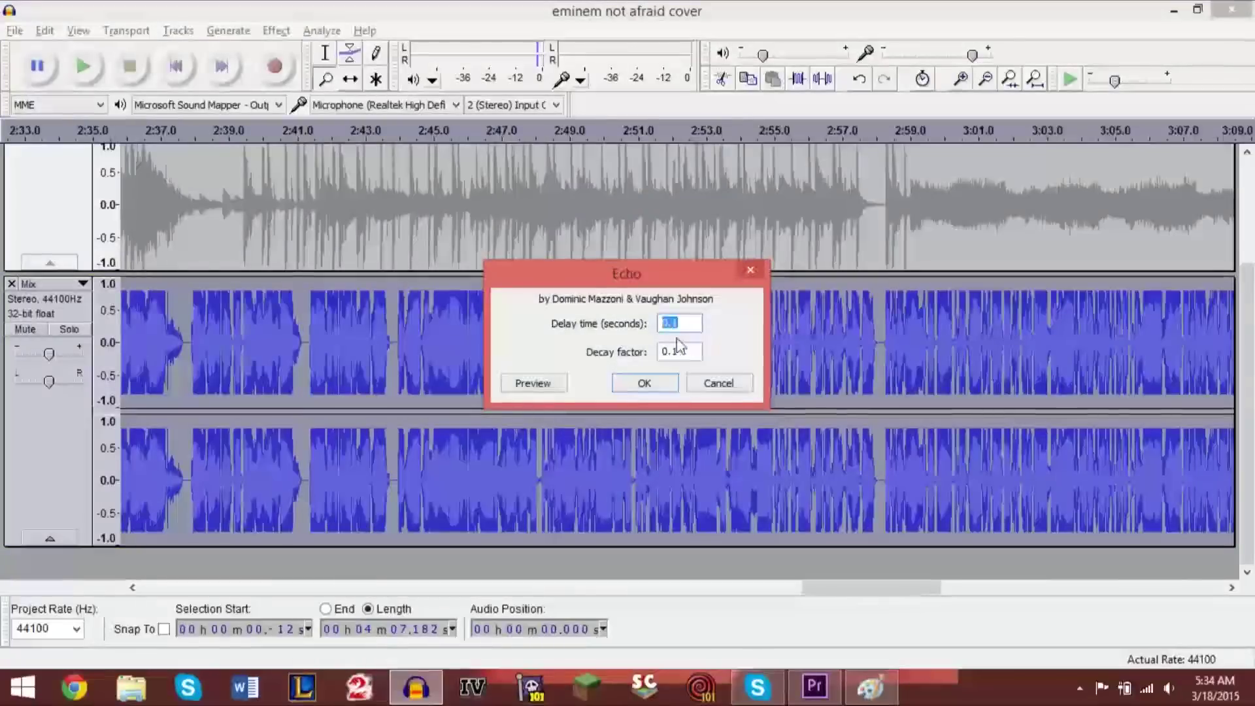
pyautogui.moveTo(680, 357); pyautogui.dragTo(640, 359)
pyautogui.click(686, 353)
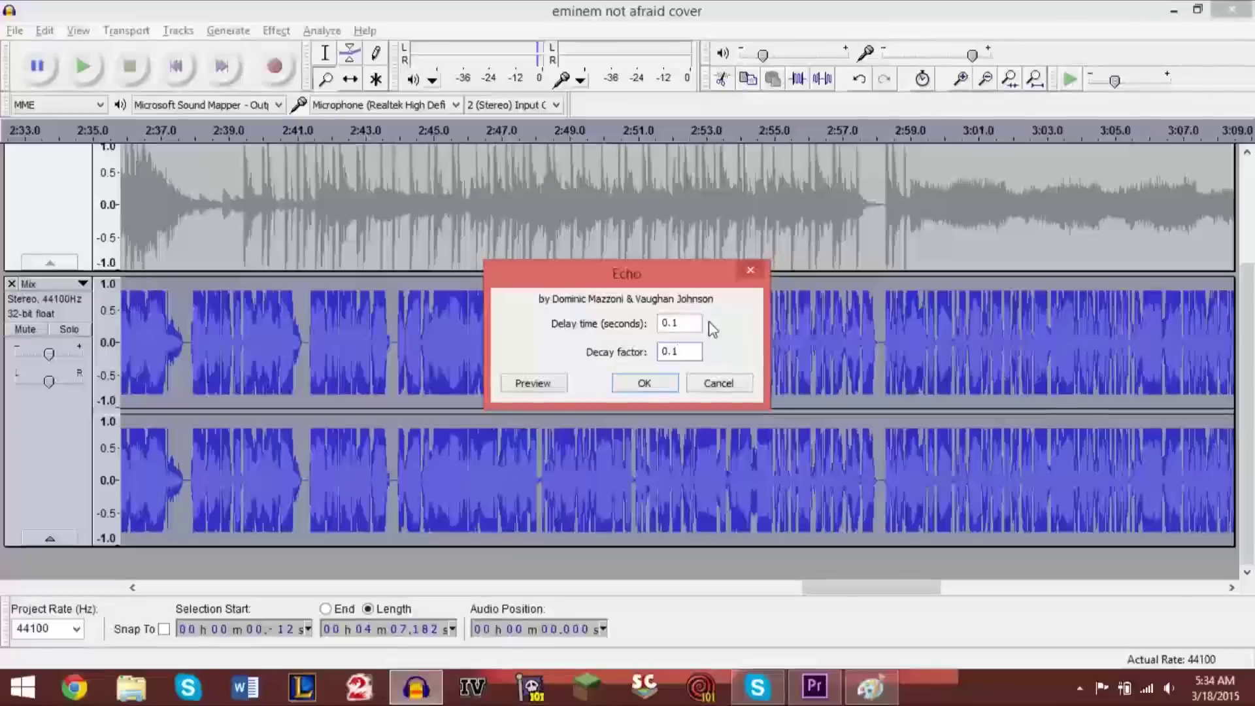
pyautogui.moveTo(689, 351); pyautogui.dragTo(655, 351)
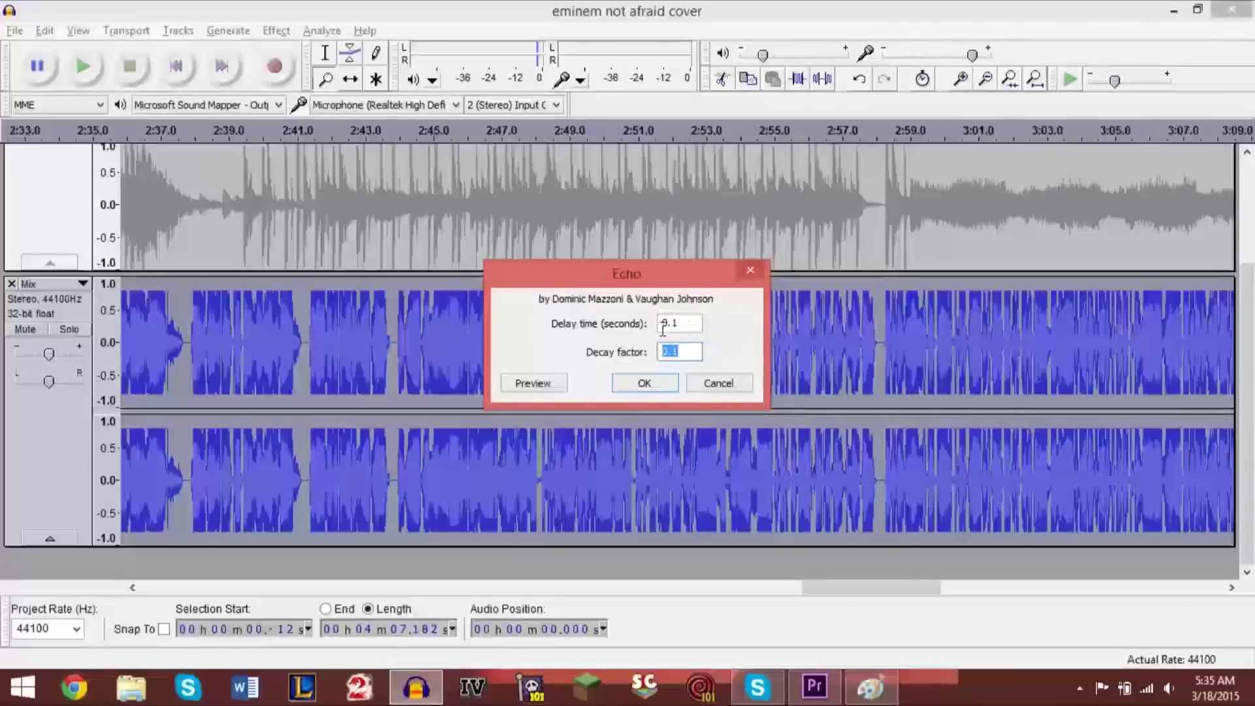
pyautogui.click(701, 329)
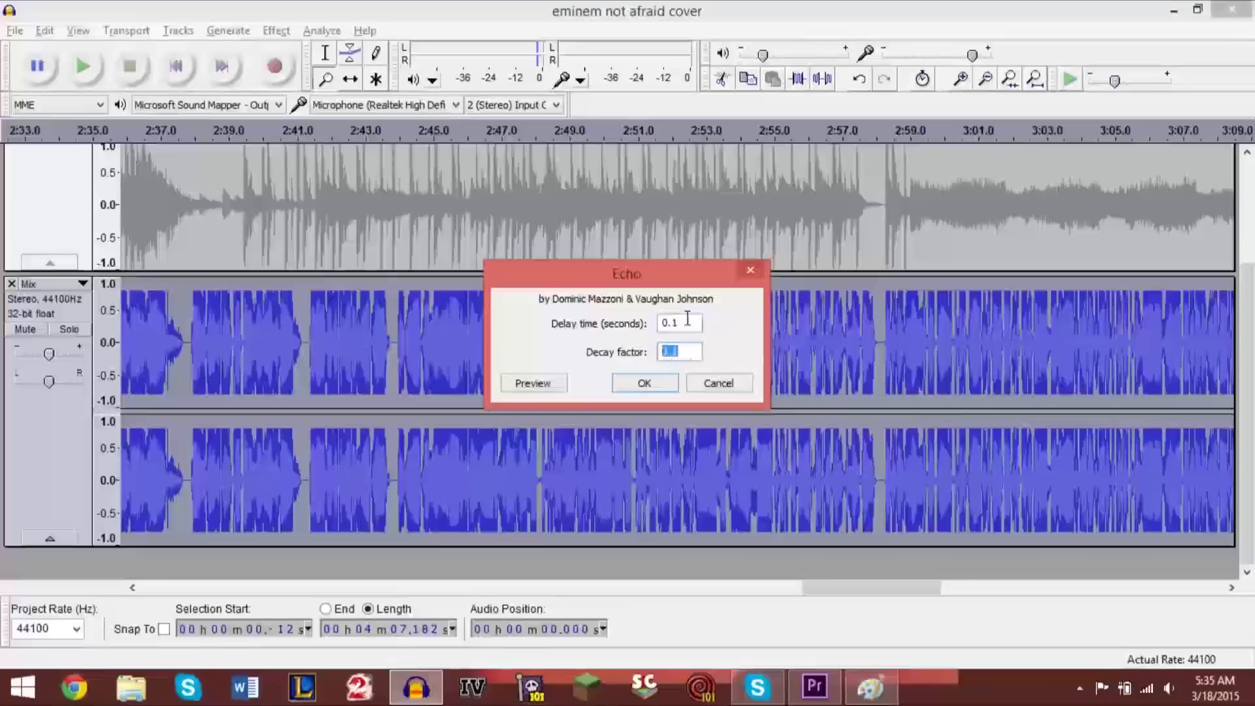
pyautogui.doubleClick(687, 319)
pyautogui.click(697, 353)
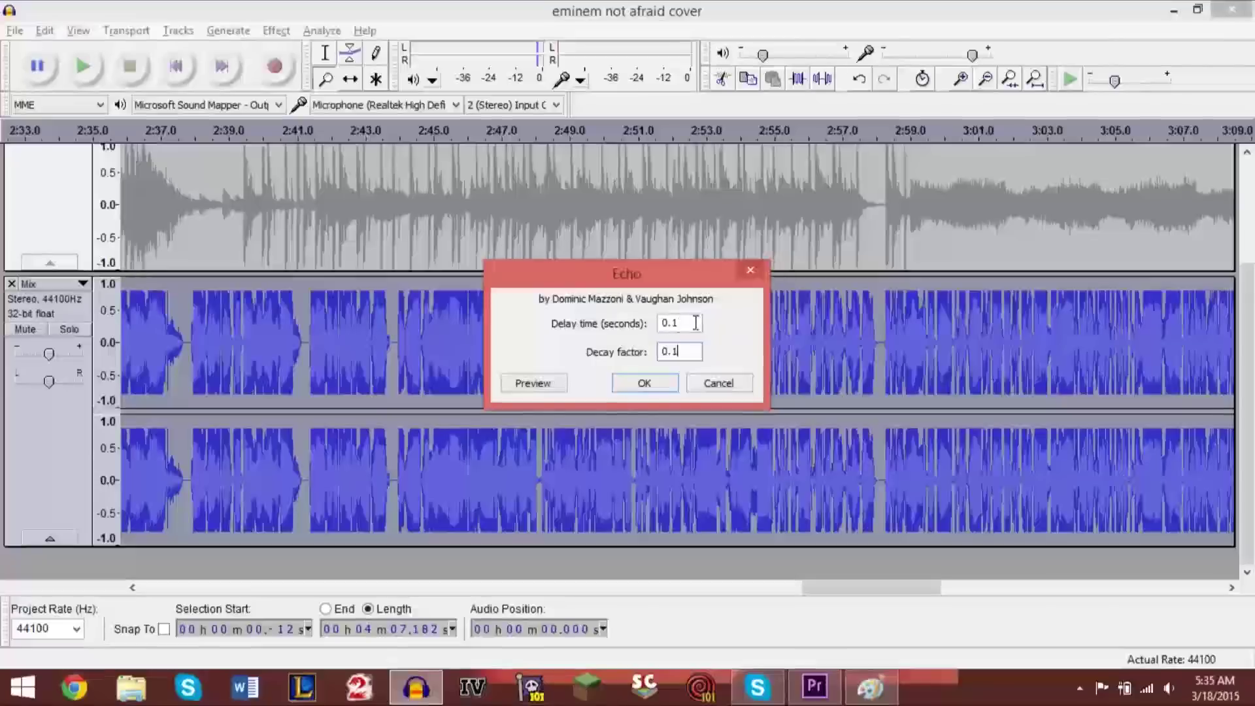
pyautogui.moveTo(687, 324); pyautogui.dragTo(662, 352)
pyautogui.write('0.6')
pyautogui.click(647, 383)
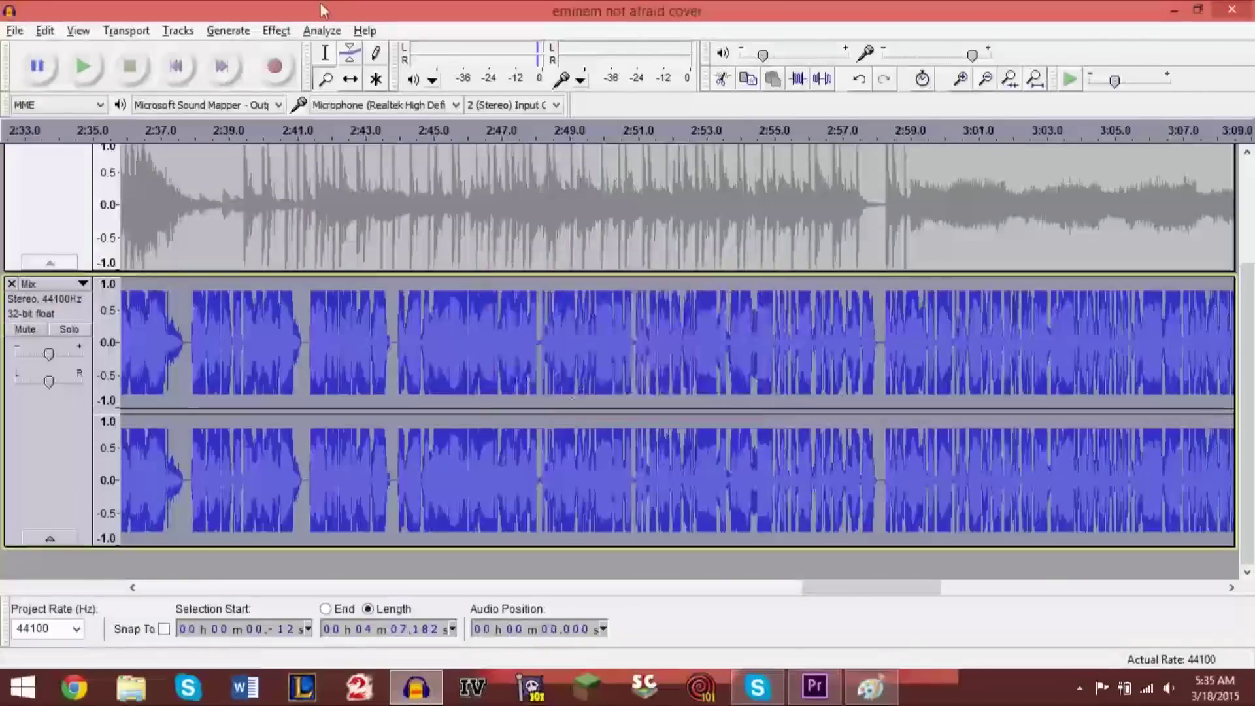
# Apply Echo to the Mix track with the default 0.1 s delay and 0.1 decay
pyautogui.click(276, 30)
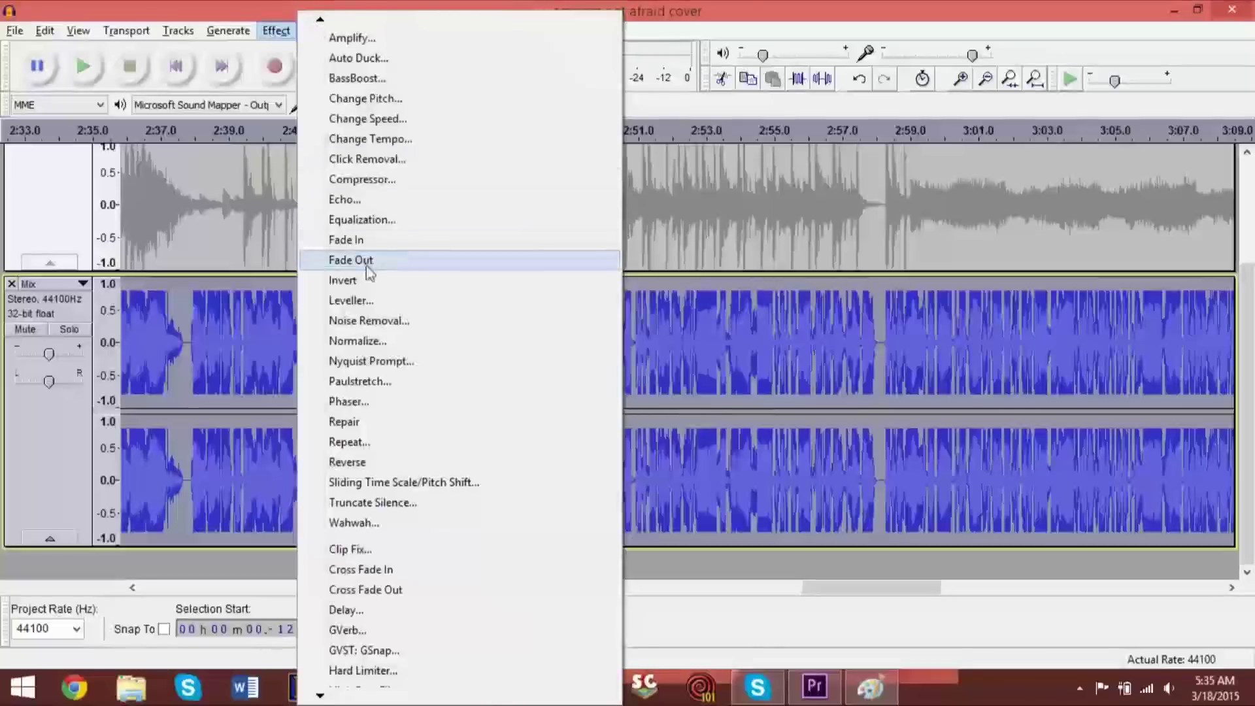
pyautogui.click(372, 200)
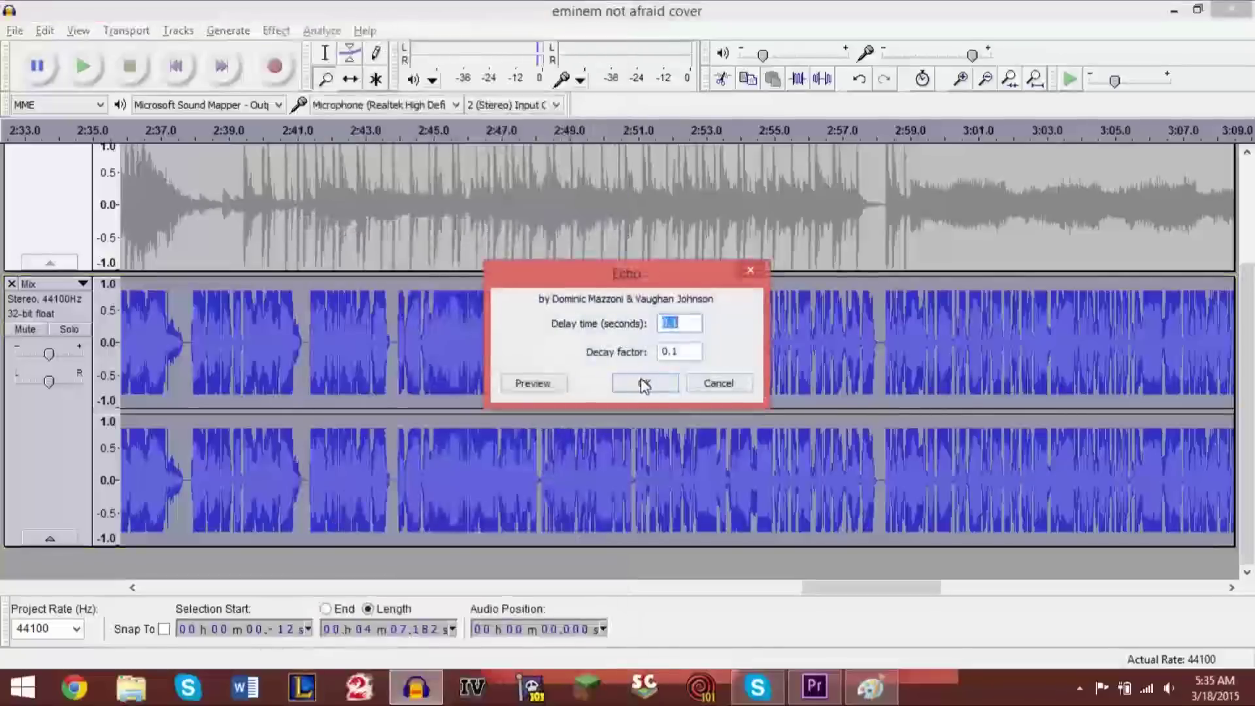
pyautogui.click(640, 383)
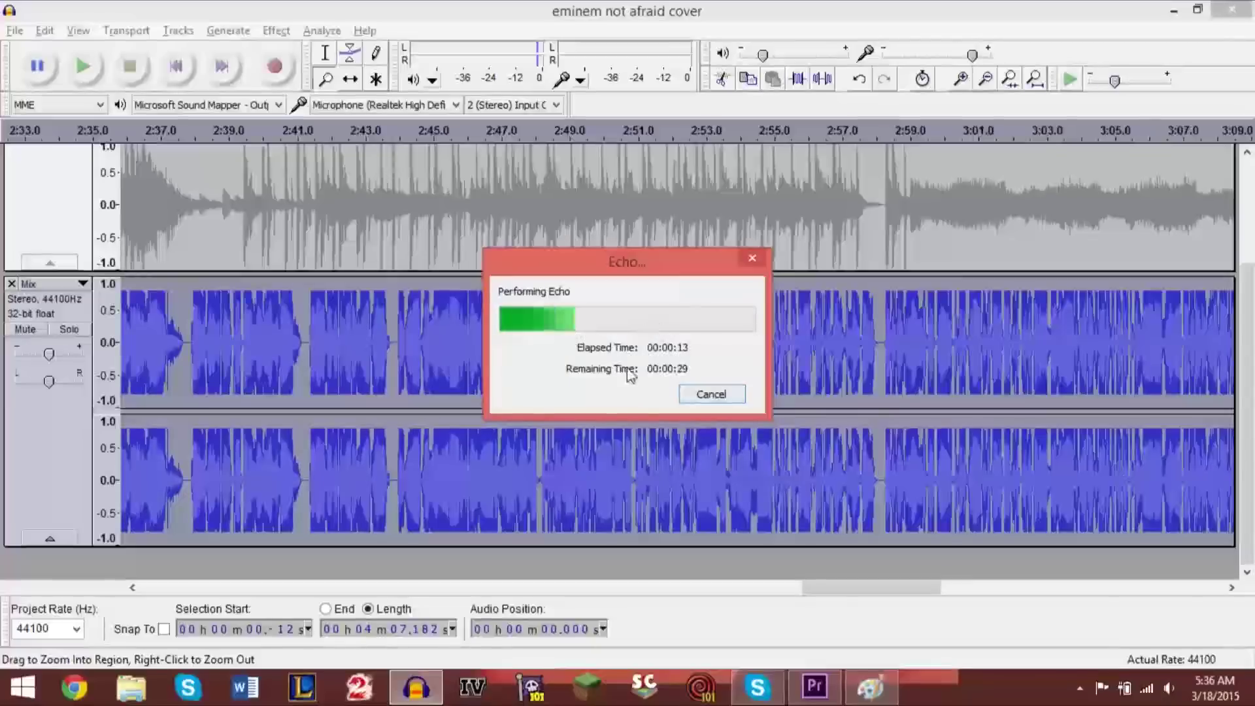
pyautogui.press('Escape')
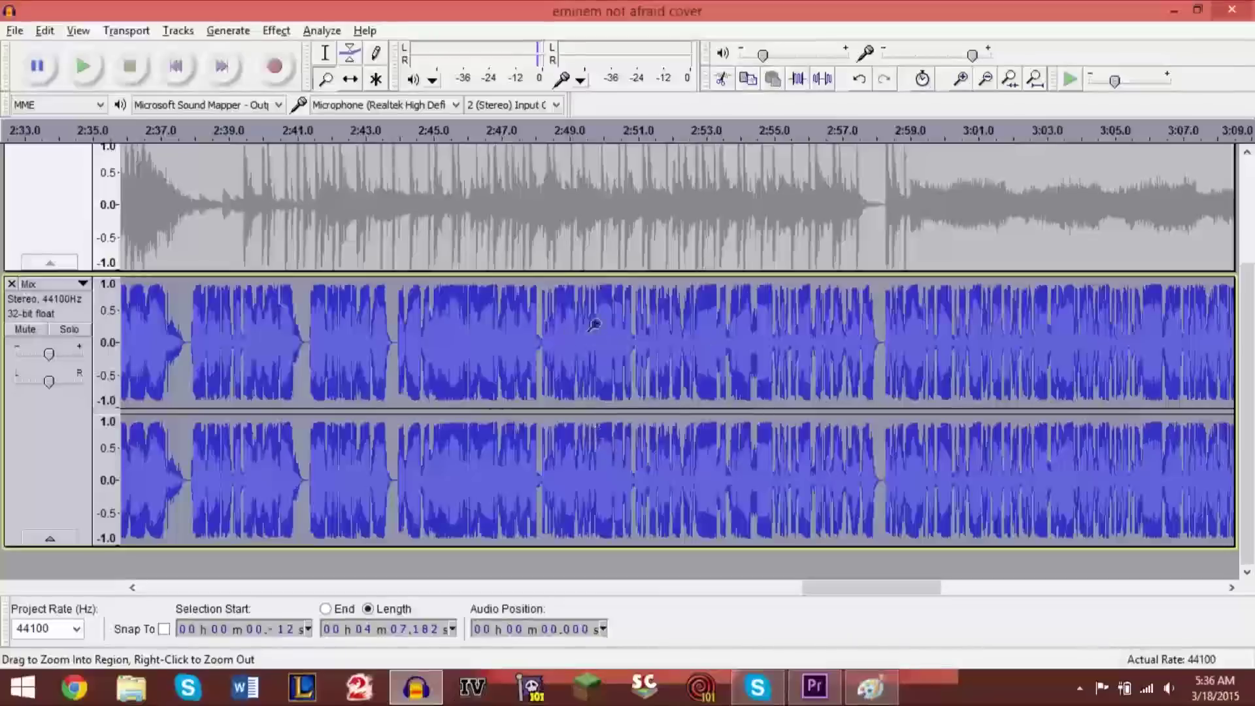
pyautogui.click(126, 133)
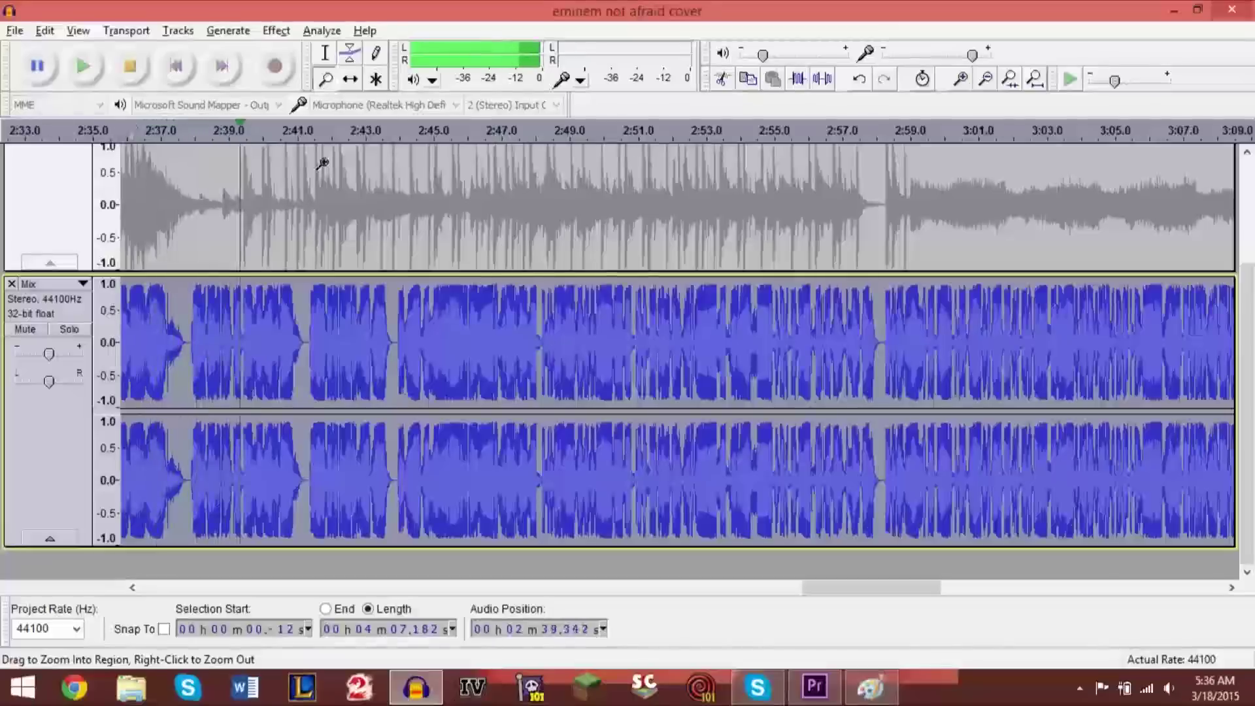
pyautogui.click(892, 134)
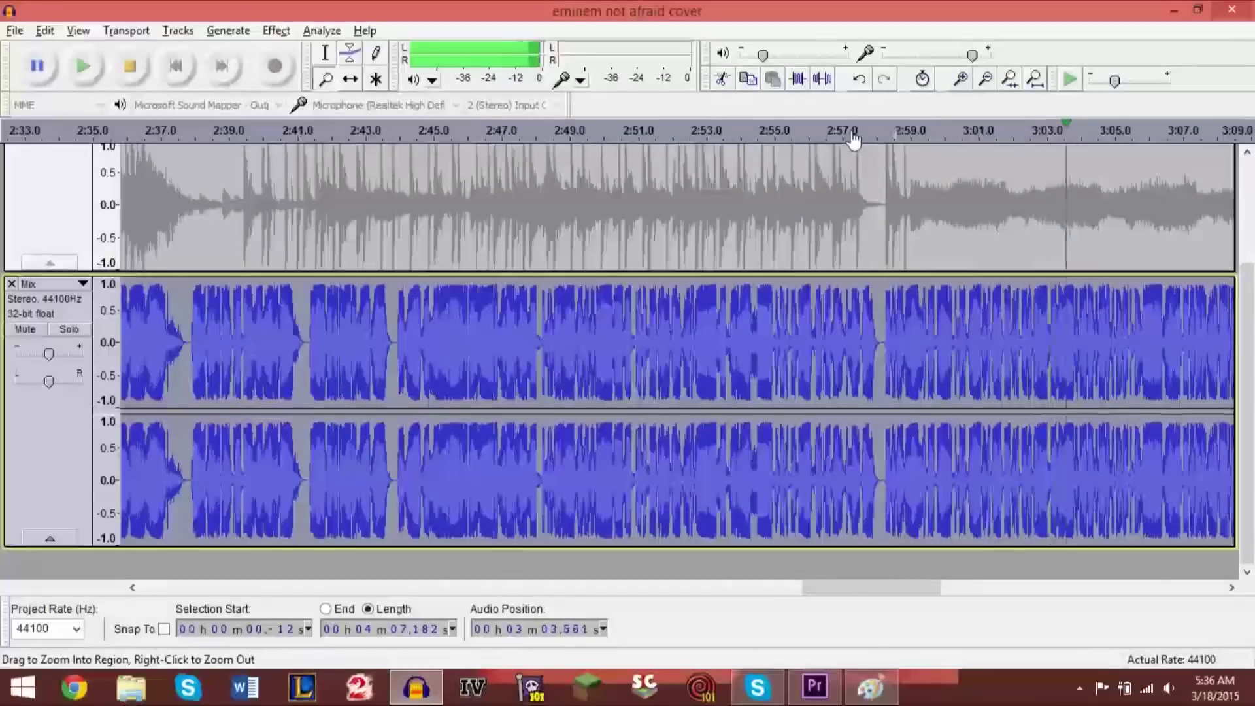
pyautogui.press('space')
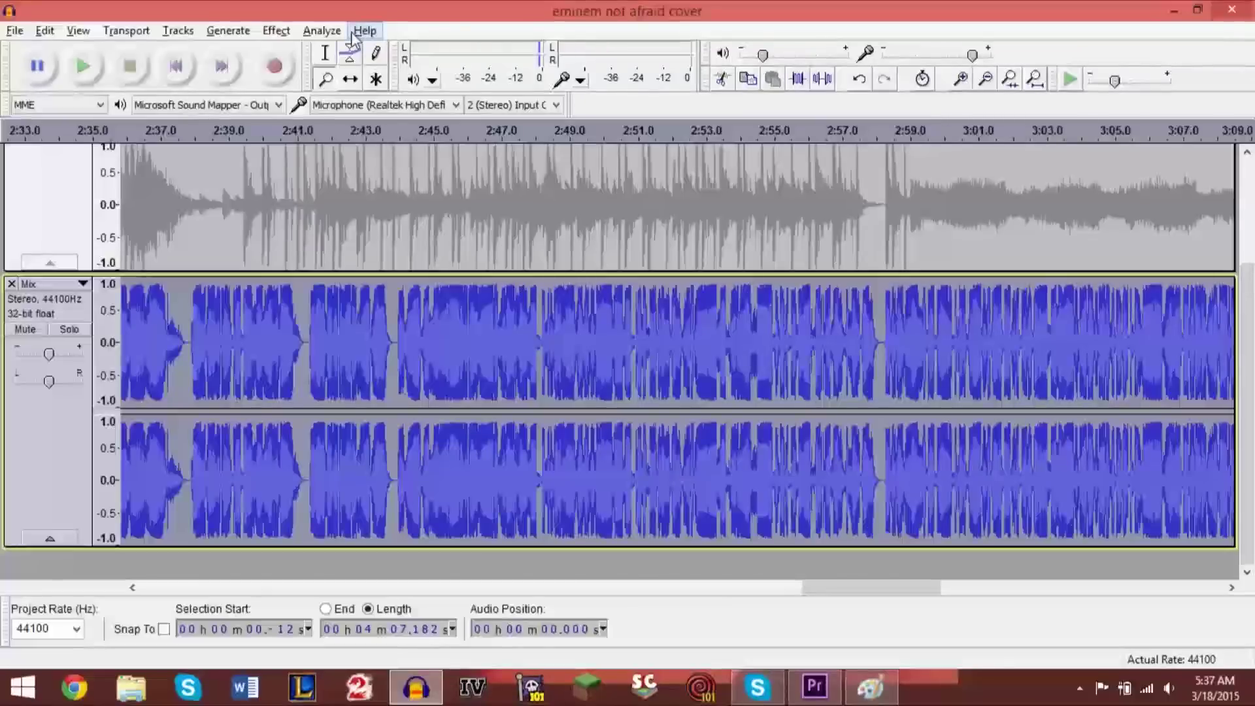
pyautogui.click(277, 32)
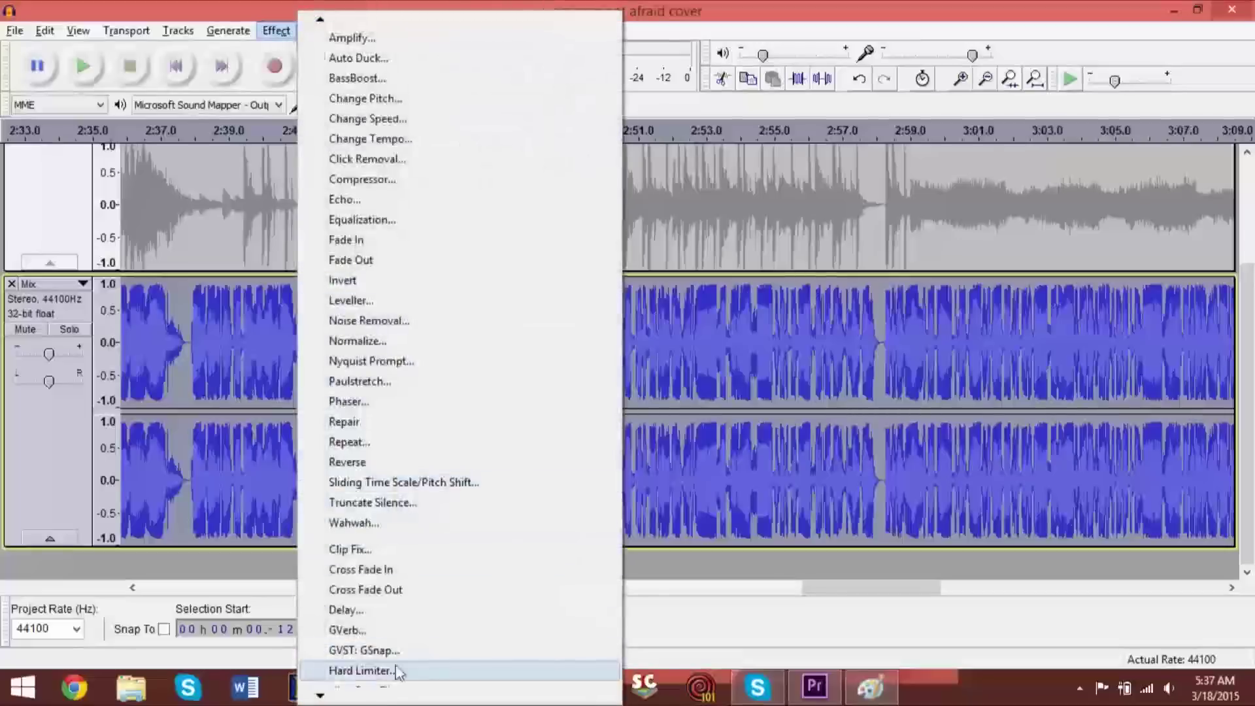
# Open the GVerb effect and shift its settings window slightly right
pyautogui.moveTo(386, 697)
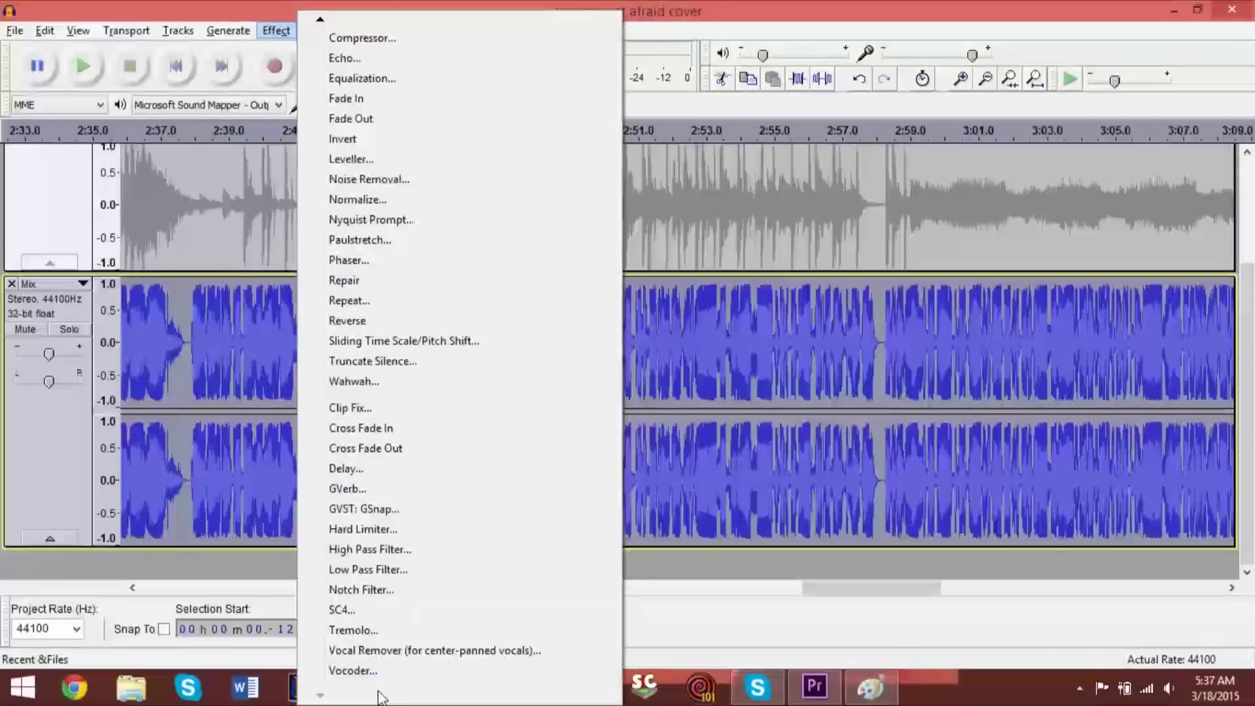
pyautogui.click(365, 489)
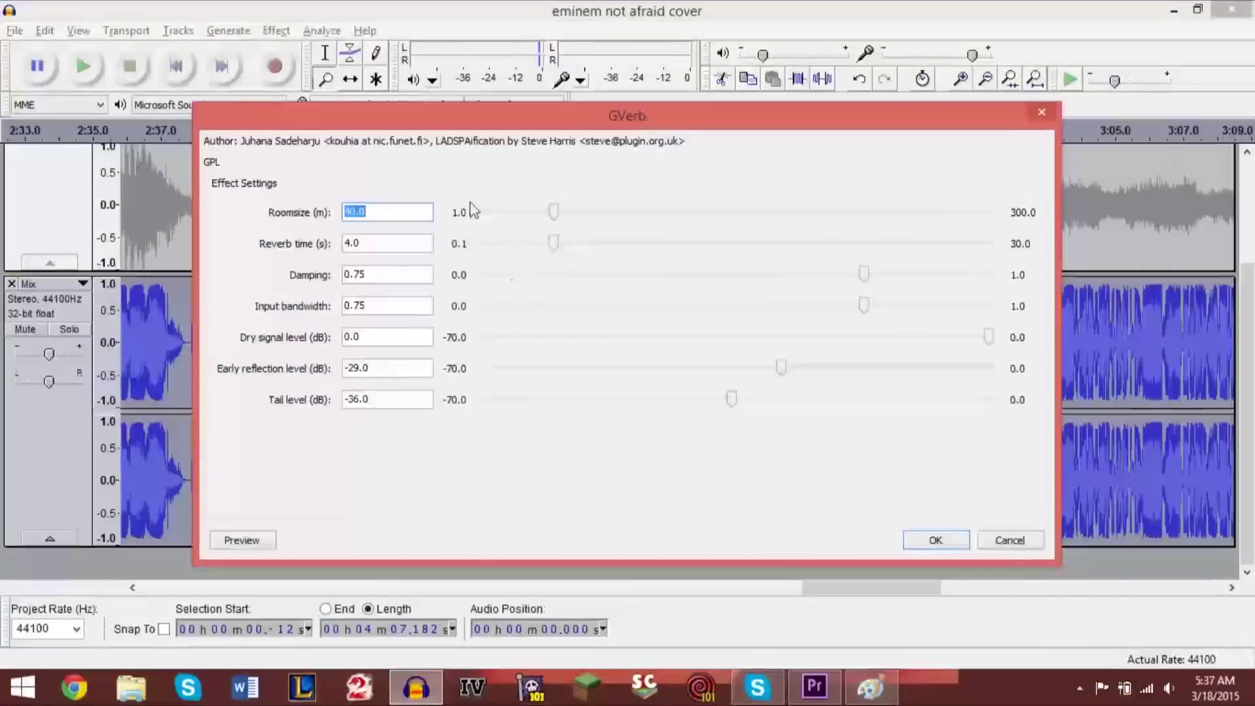
pyautogui.moveTo(418, 121); pyautogui.dragTo(438, 118)
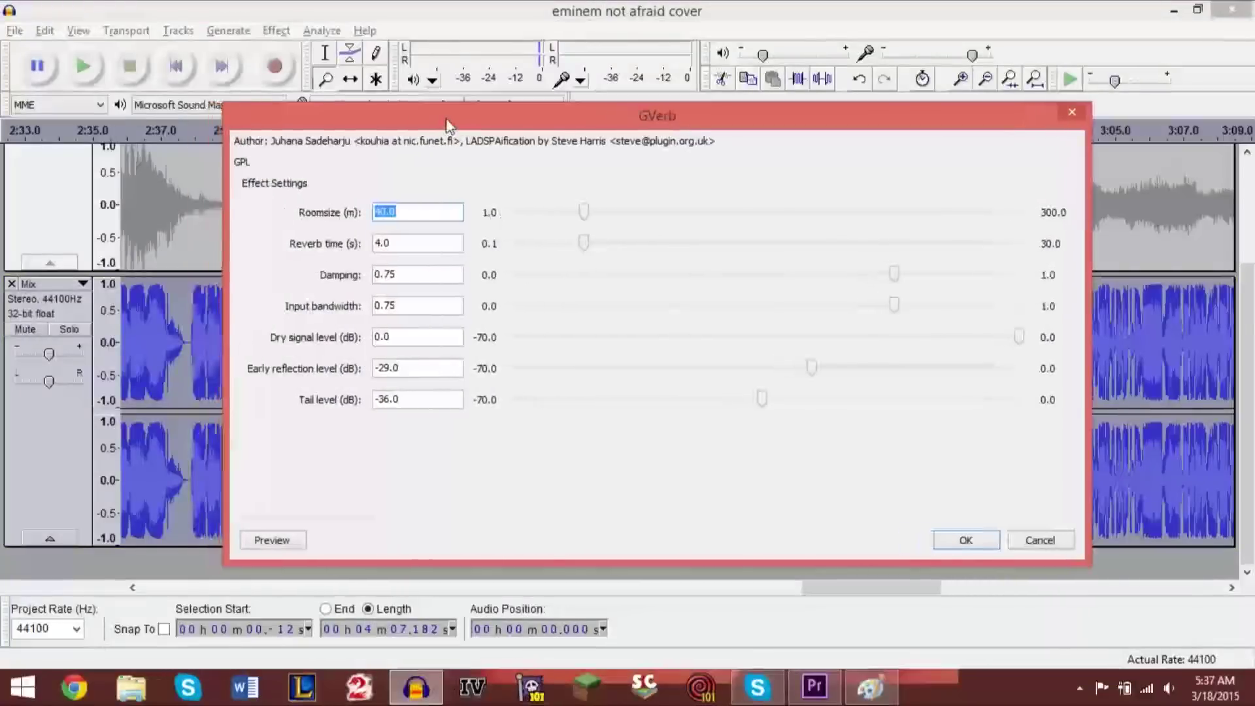
pyautogui.click(415, 239)
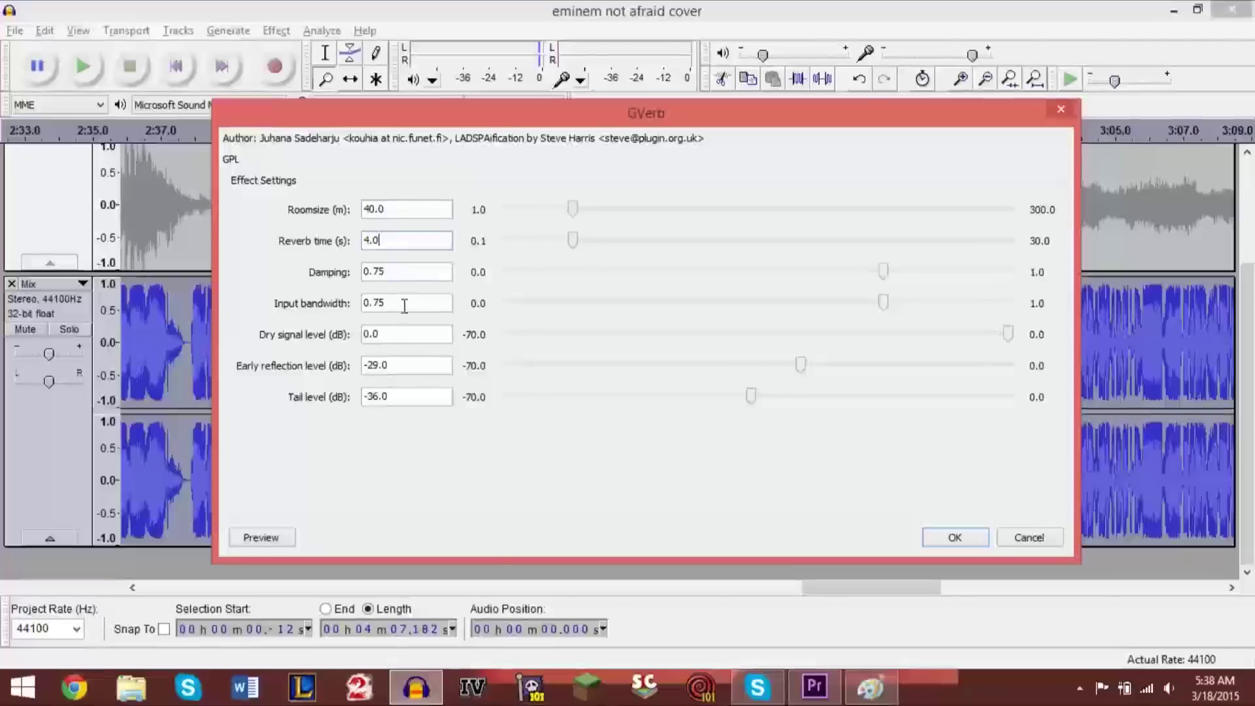
pyautogui.click(412, 207)
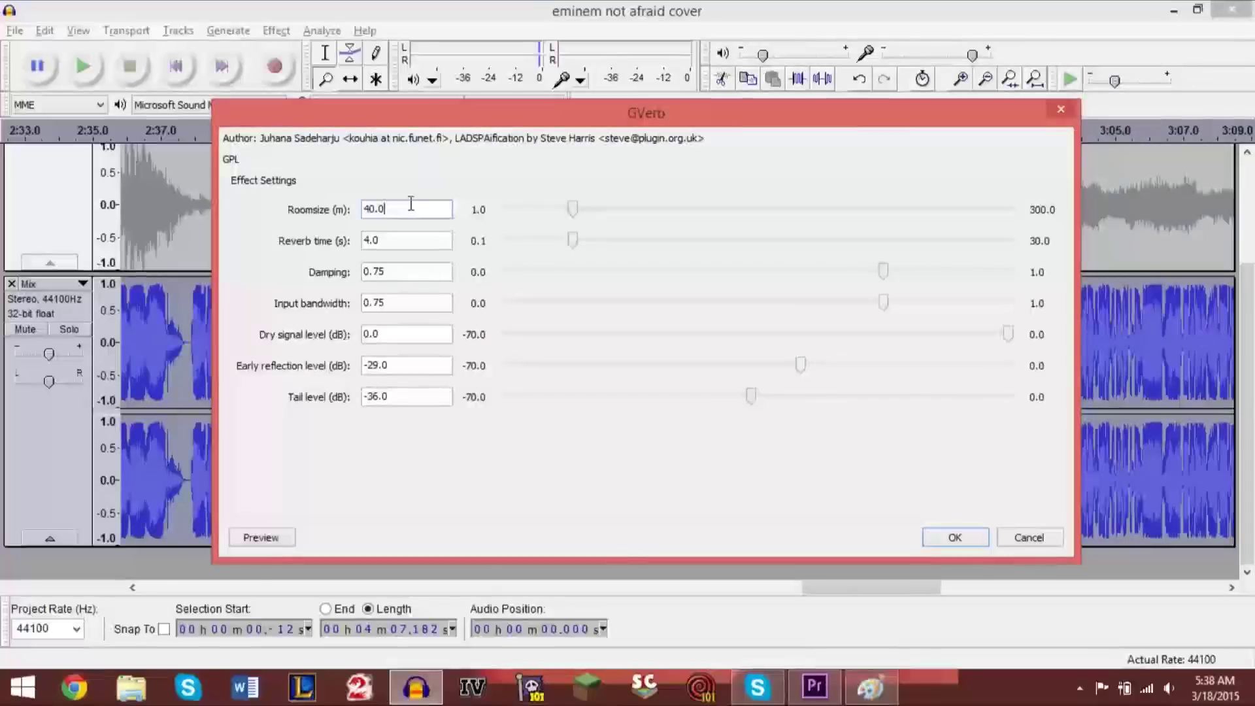
# Review GVerb values: roomsize 40.0, reverb time 4.0, damping 0.75, early -29.0, tail -36.0
pyautogui.moveTo(416, 210); pyautogui.dragTo(356, 209)
pyautogui.moveTo(417, 245); pyautogui.dragTo(367, 243)
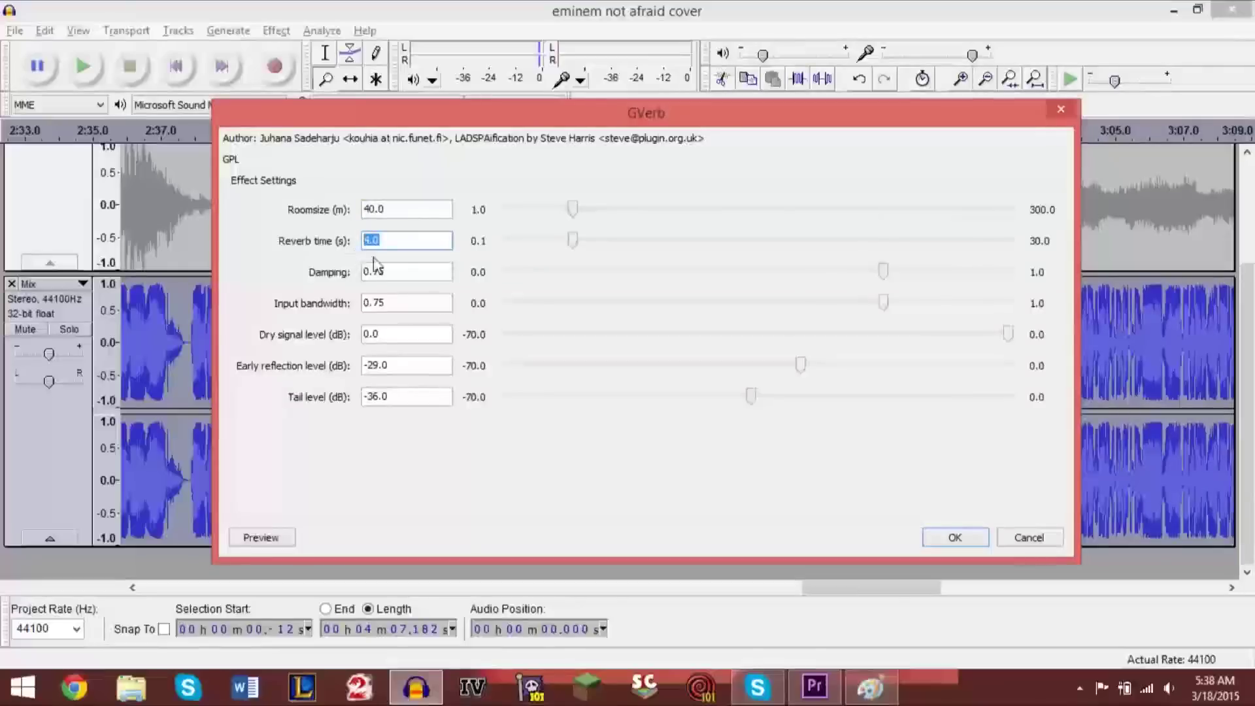
pyautogui.moveTo(405, 270); pyautogui.dragTo(343, 273)
pyautogui.moveTo(405, 300); pyautogui.dragTo(355, 297)
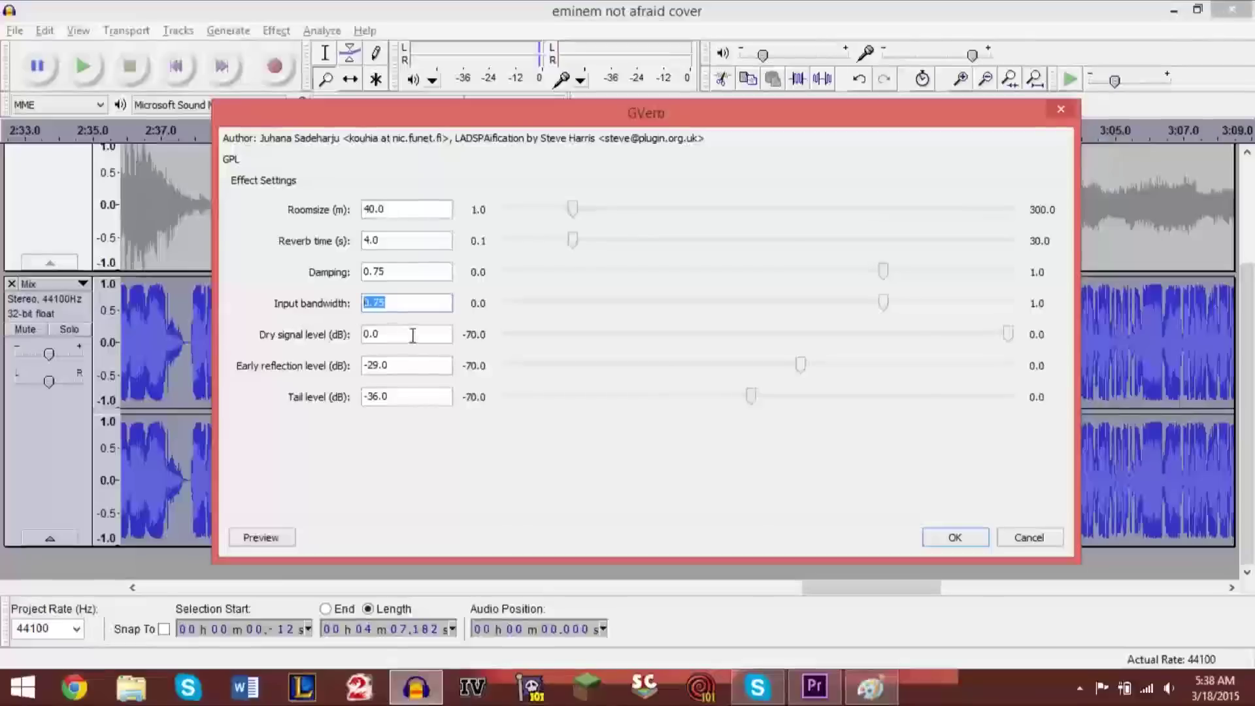
pyautogui.moveTo(413, 335); pyautogui.dragTo(345, 337)
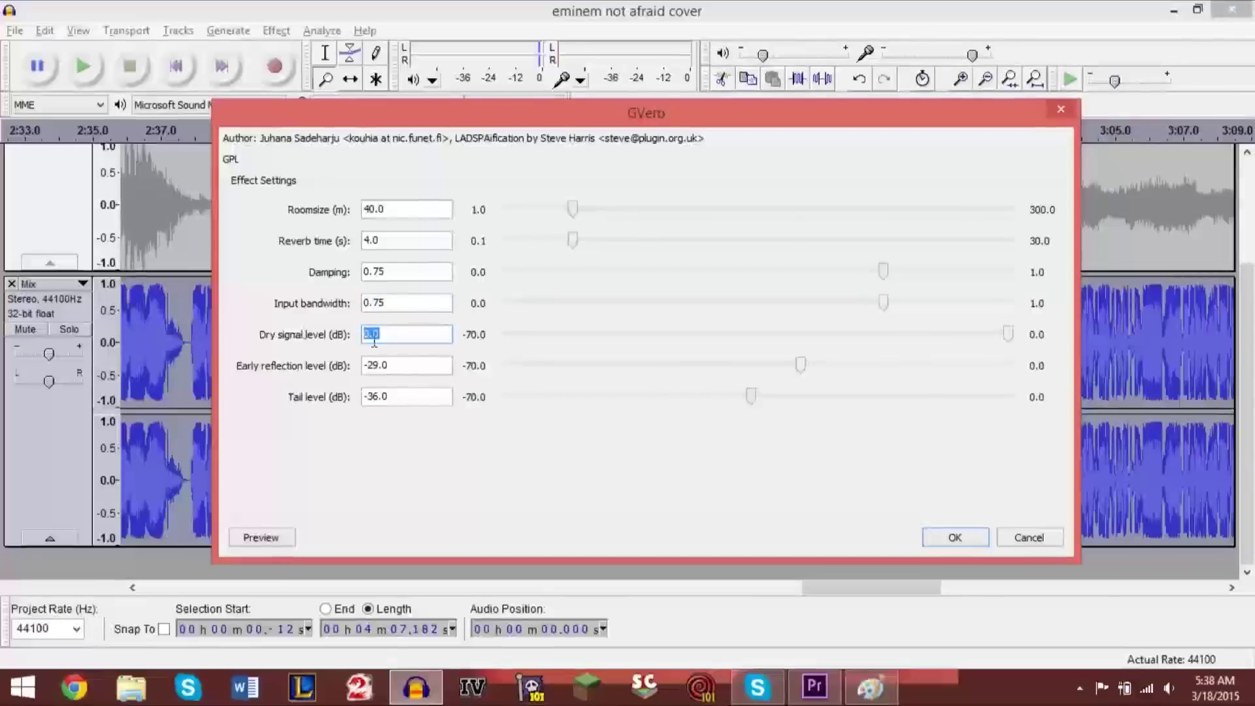
pyautogui.moveTo(412, 365); pyautogui.dragTo(343, 359)
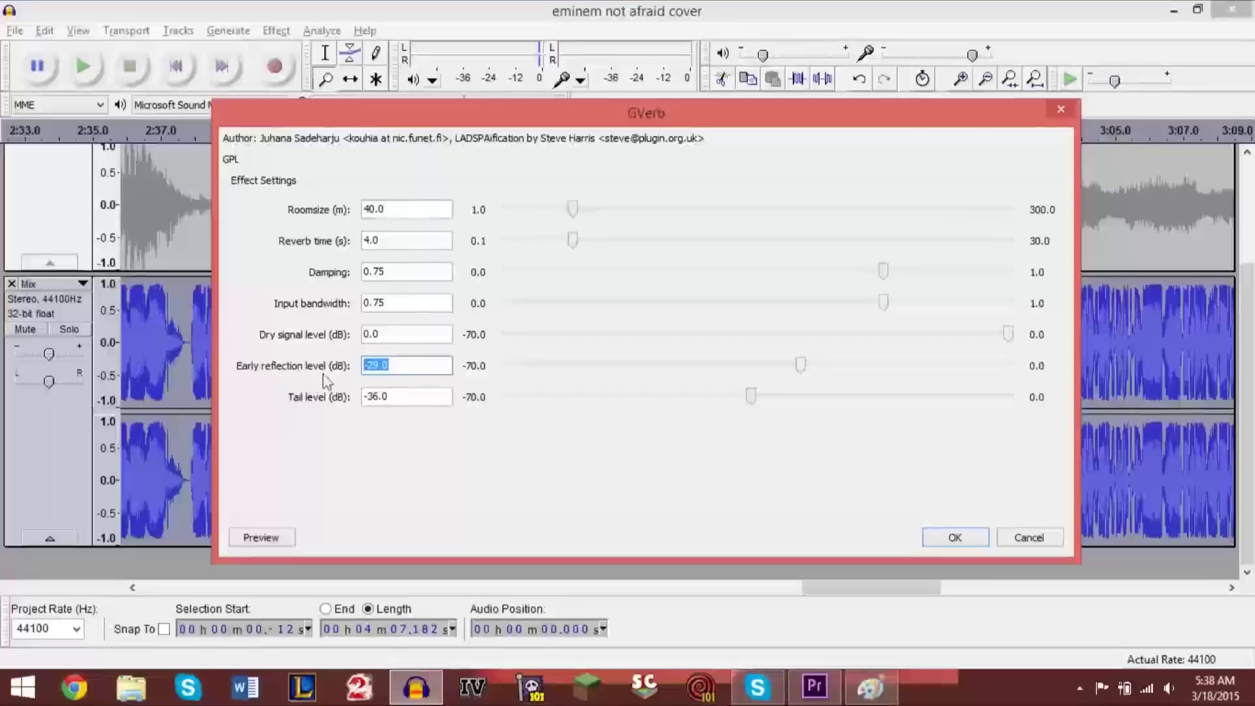
pyautogui.moveTo(403, 402); pyautogui.dragTo(356, 400)
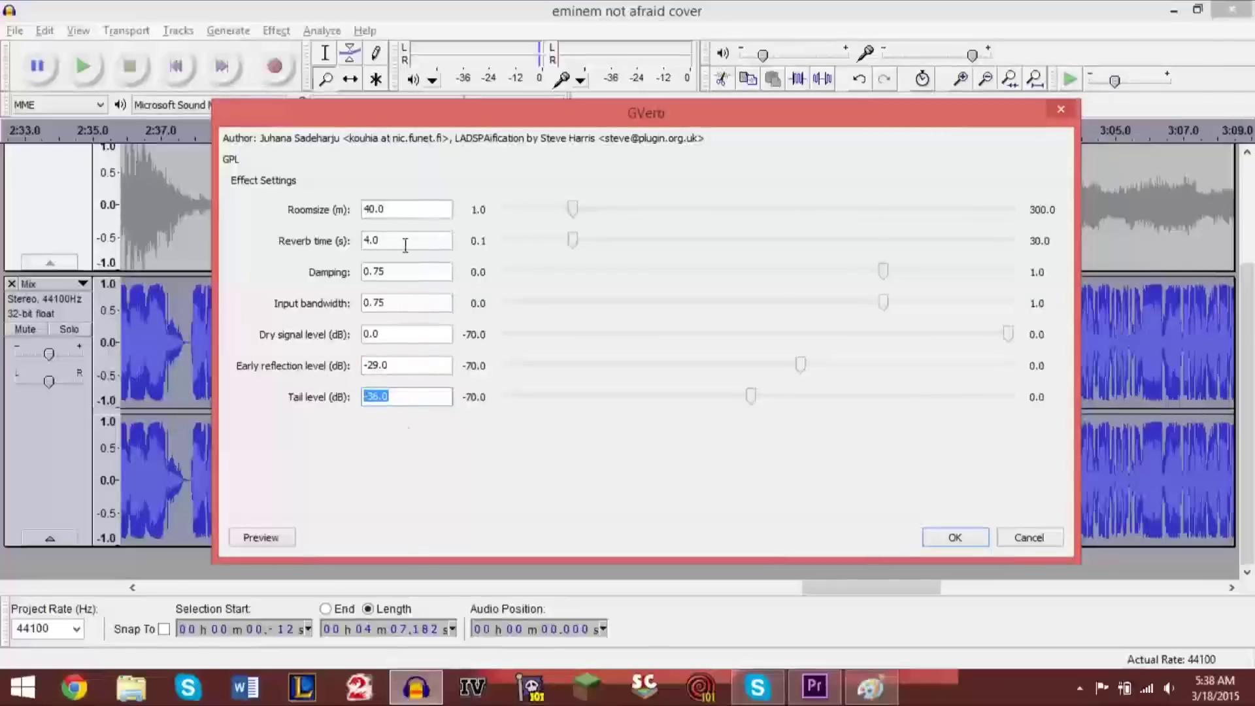
pyautogui.click(415, 209)
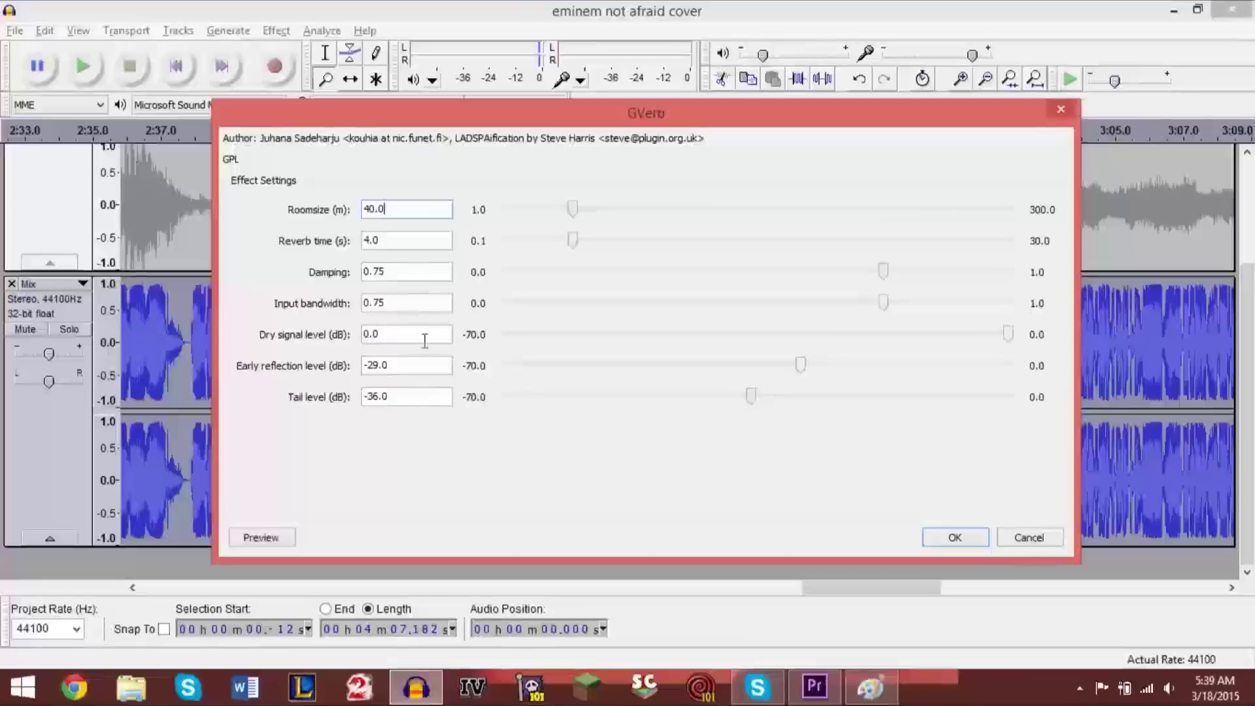
# Leave the tail level at -36.0 and apply GVerb with its defaults to the Mix
pyautogui.moveTo(420, 399); pyautogui.dragTo(365, 400)
pyautogui.click(417, 398)
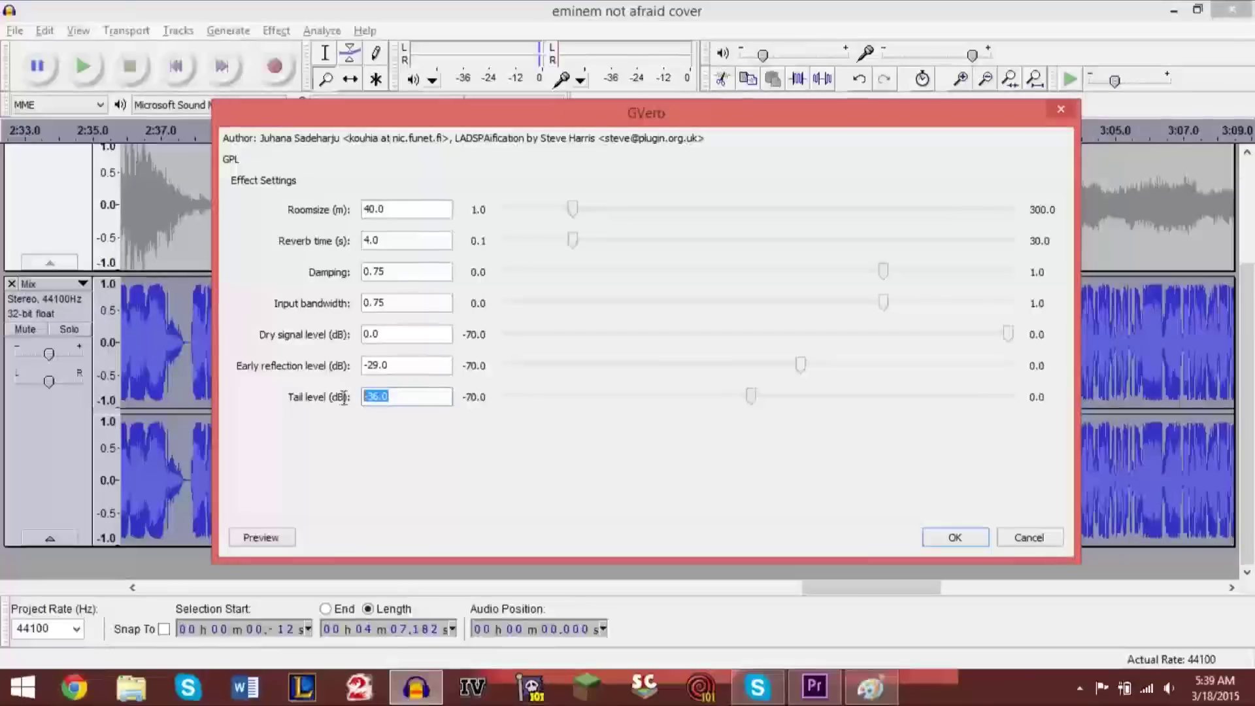
pyautogui.click(407, 395)
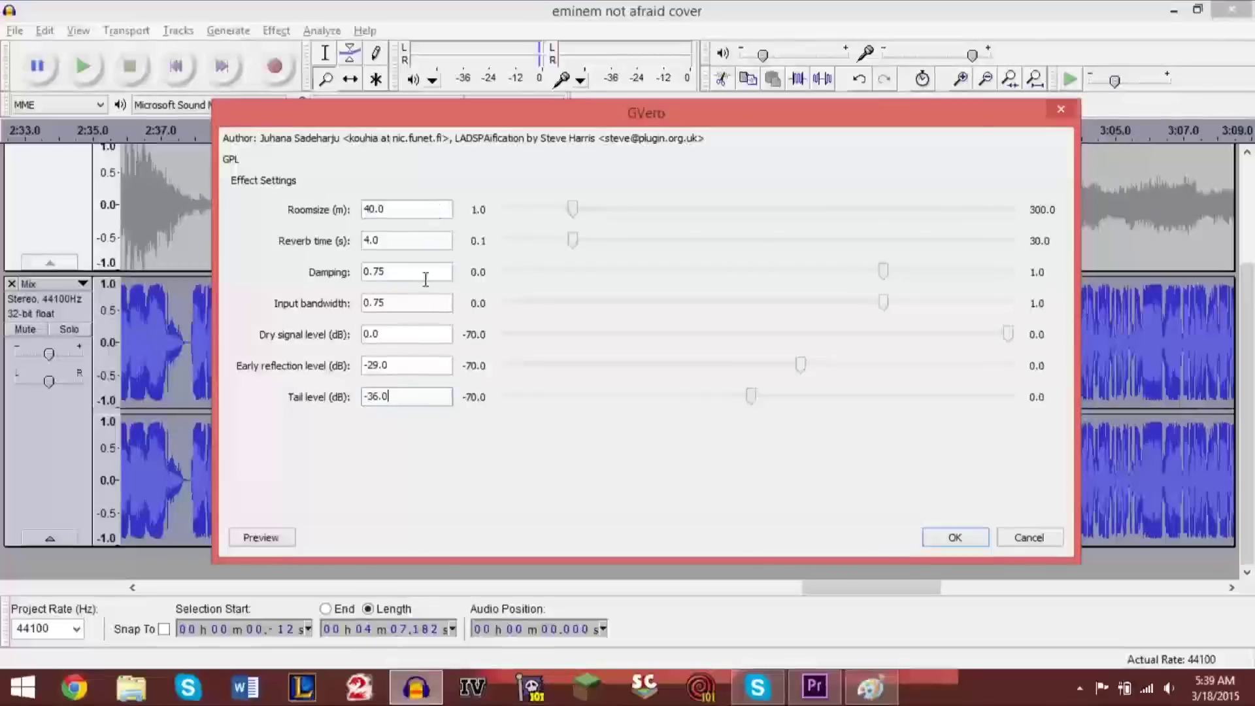
pyautogui.click(956, 536)
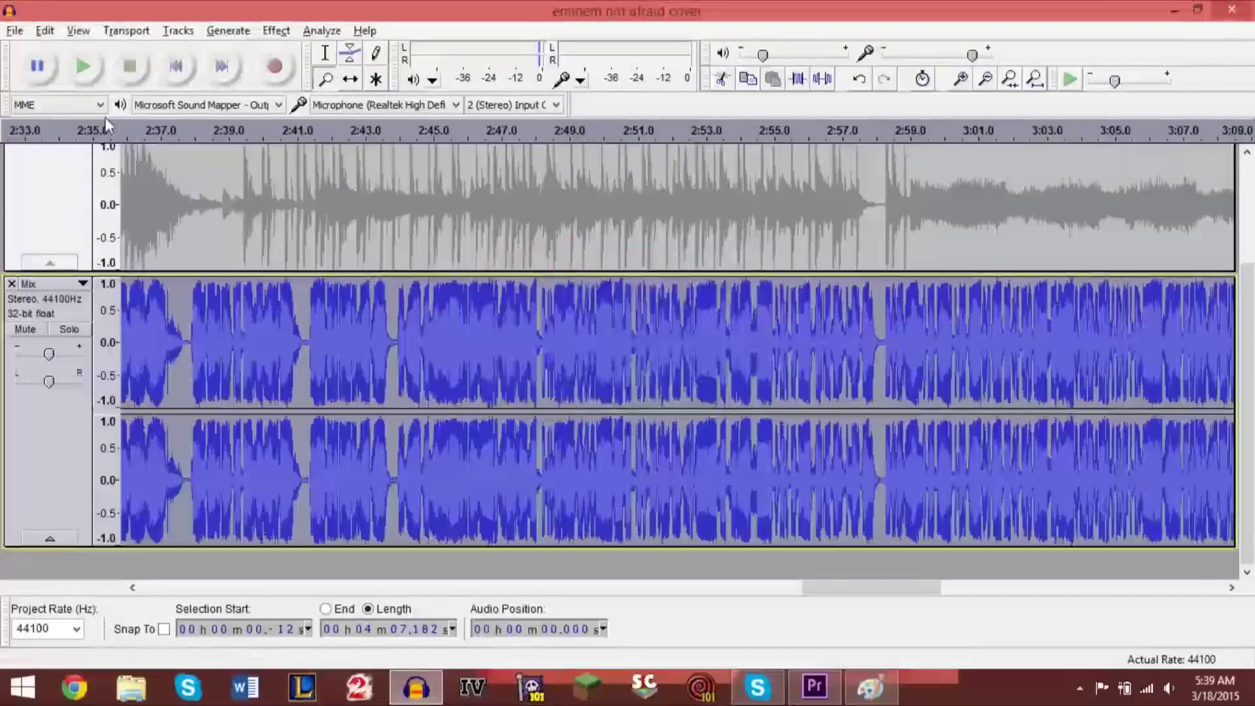
pyautogui.click(118, 134)
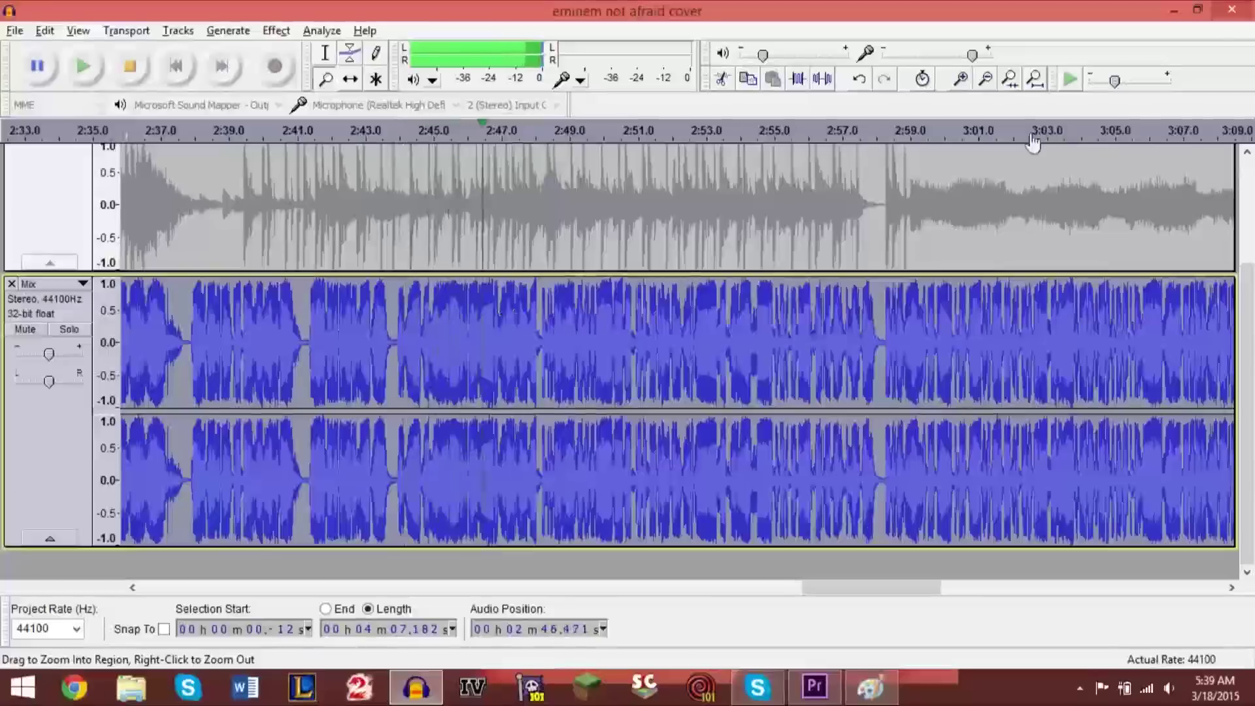
pyautogui.click(892, 131)
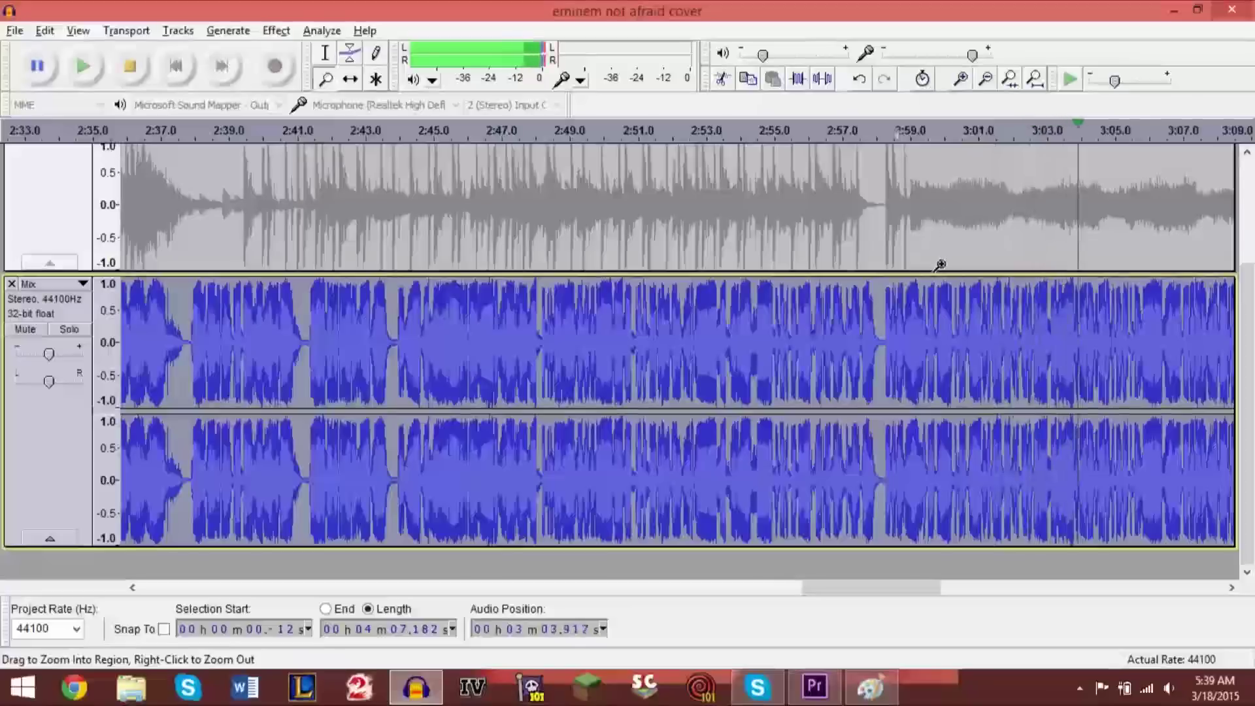
pyautogui.press('space')
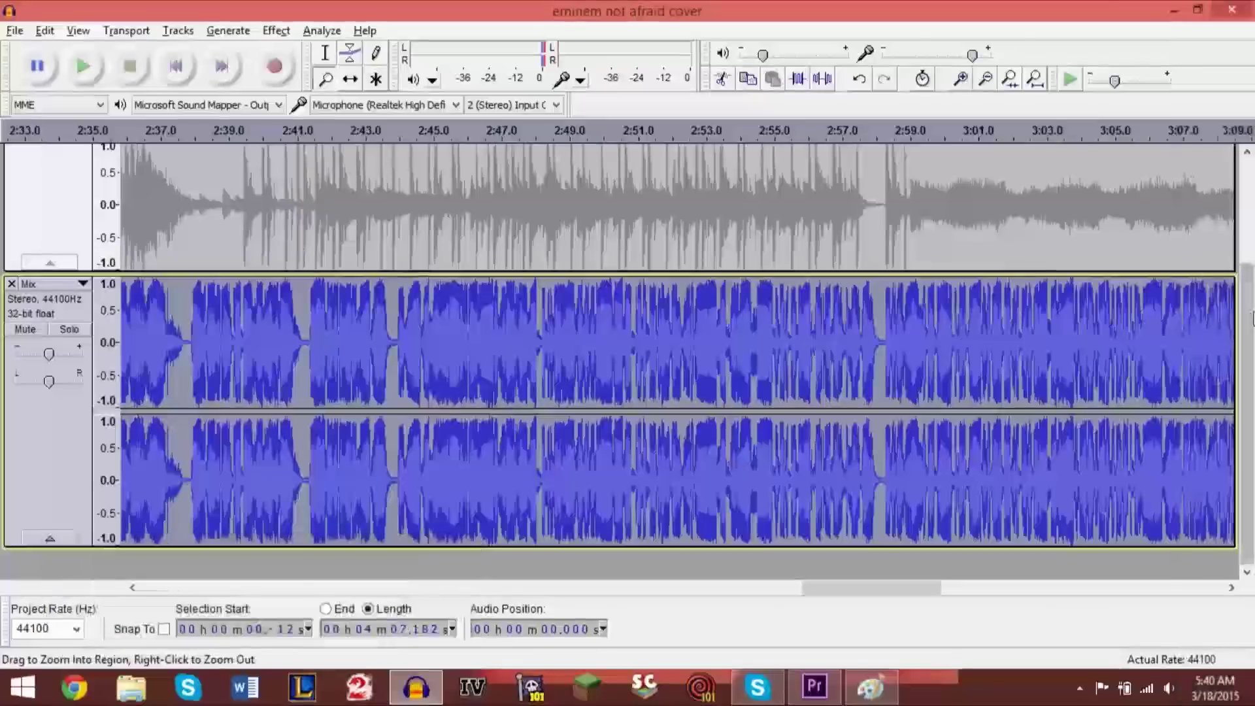
pyautogui.scroll(3, 1249, 196)
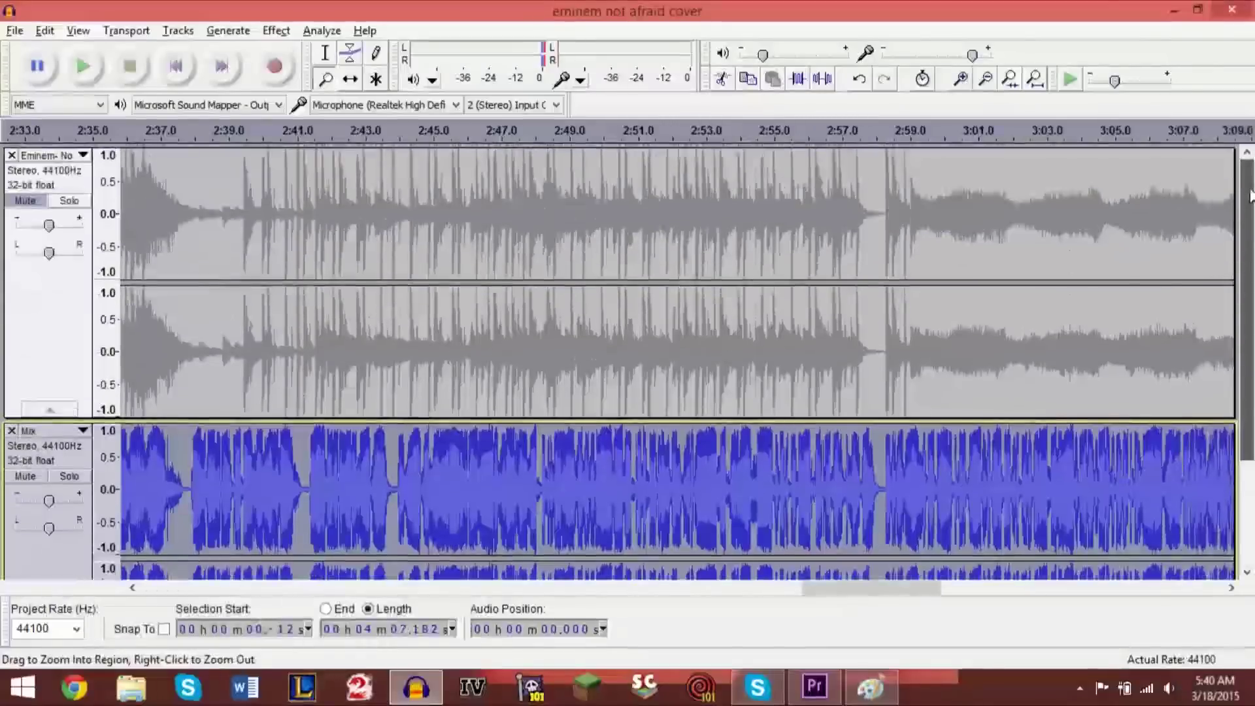
# Unmute the song track, play both from about 2:37, skip to 2:58, then stop
pyautogui.click(26, 200)
pyautogui.scroll(-3, 1247, 327)
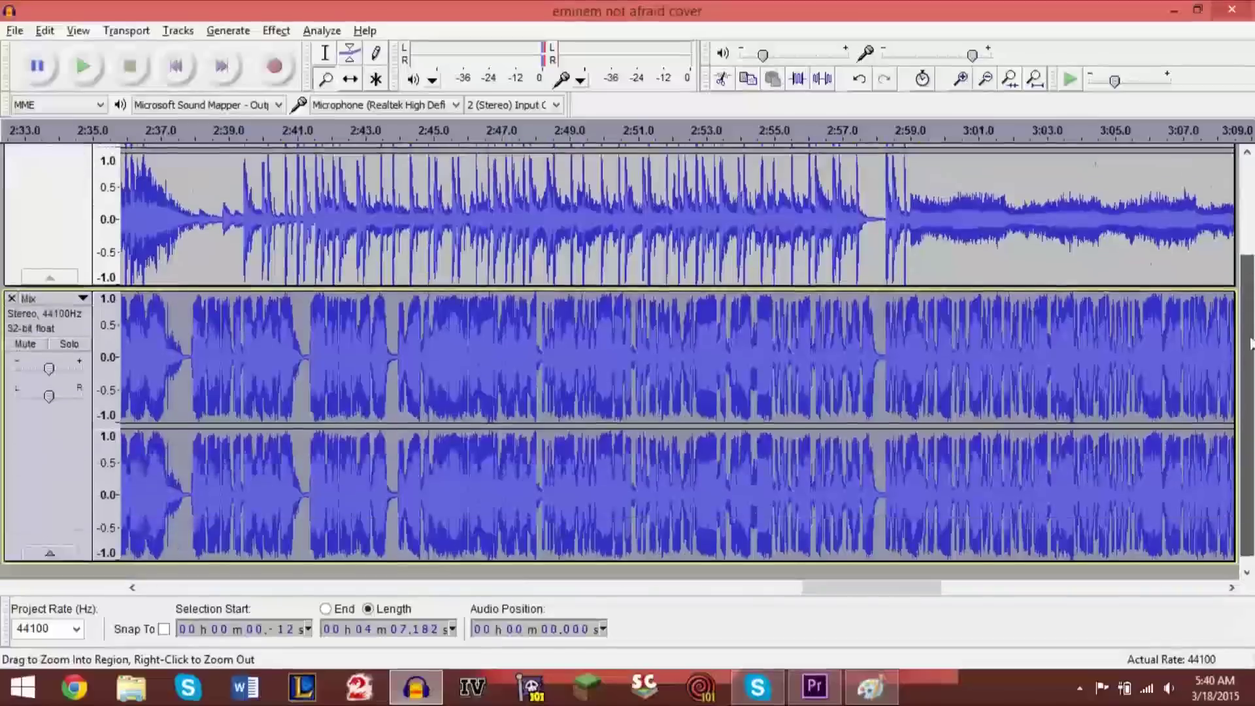
pyautogui.click(151, 132)
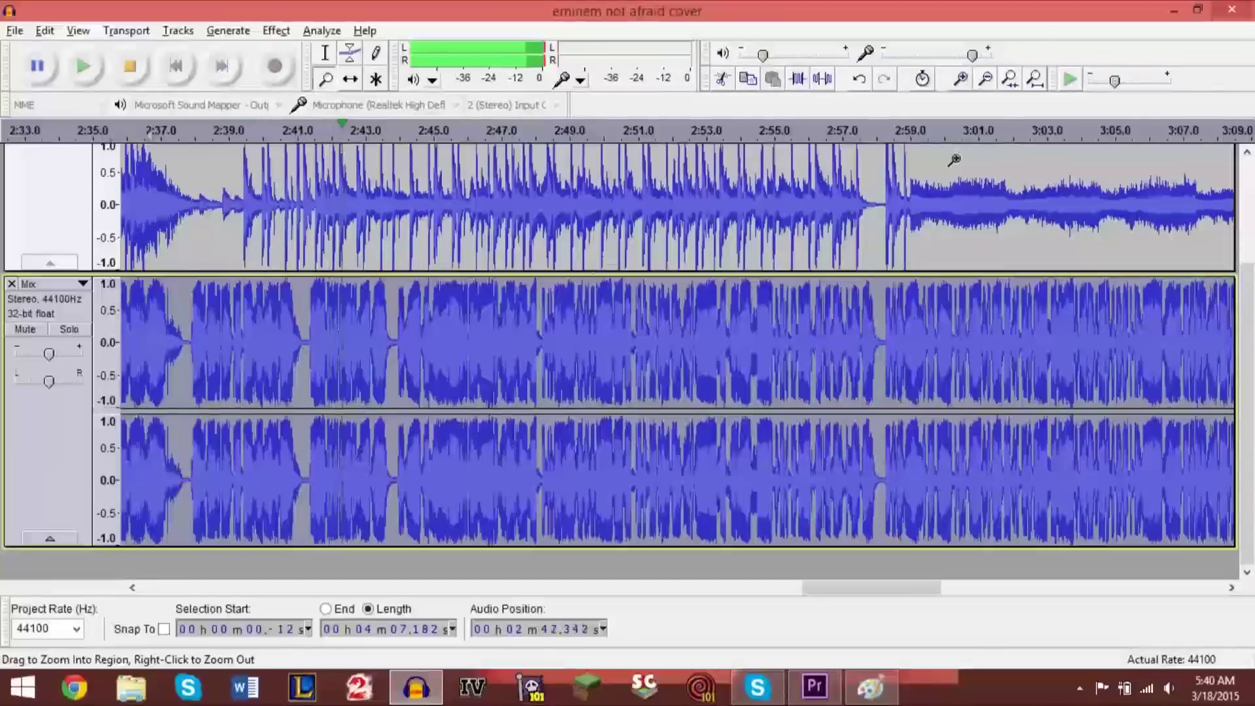
pyautogui.click(881, 133)
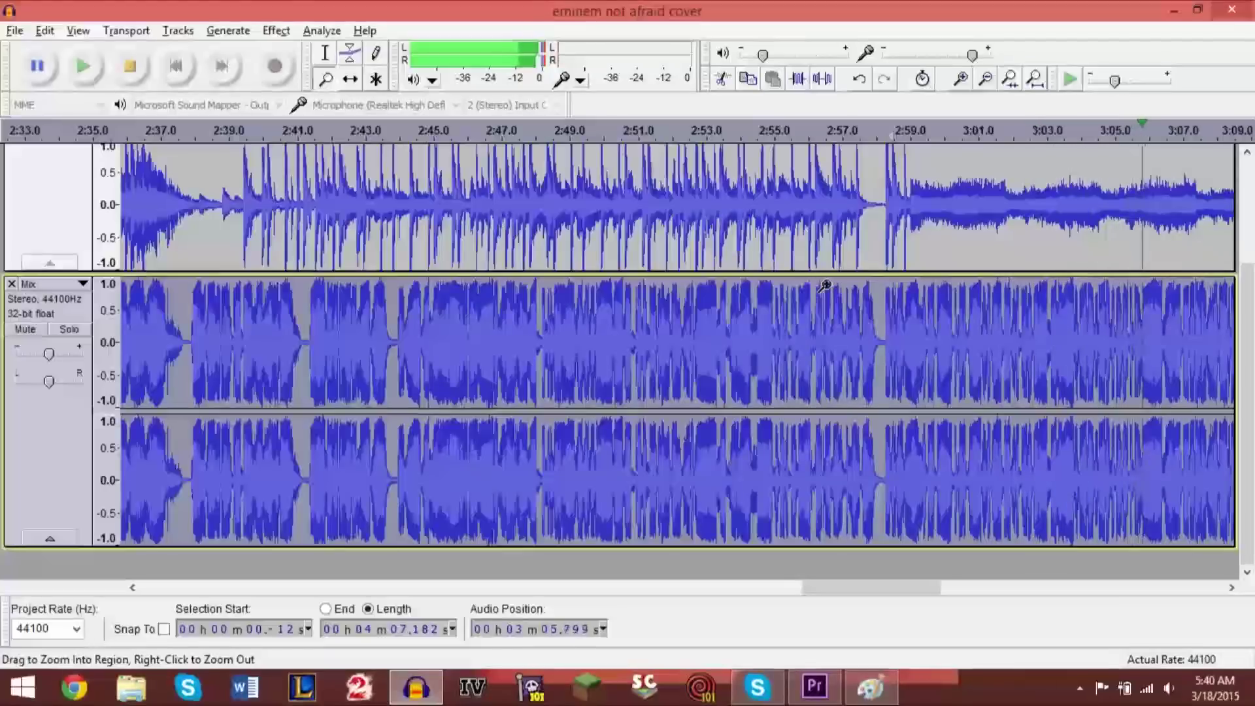
pyautogui.press('space')
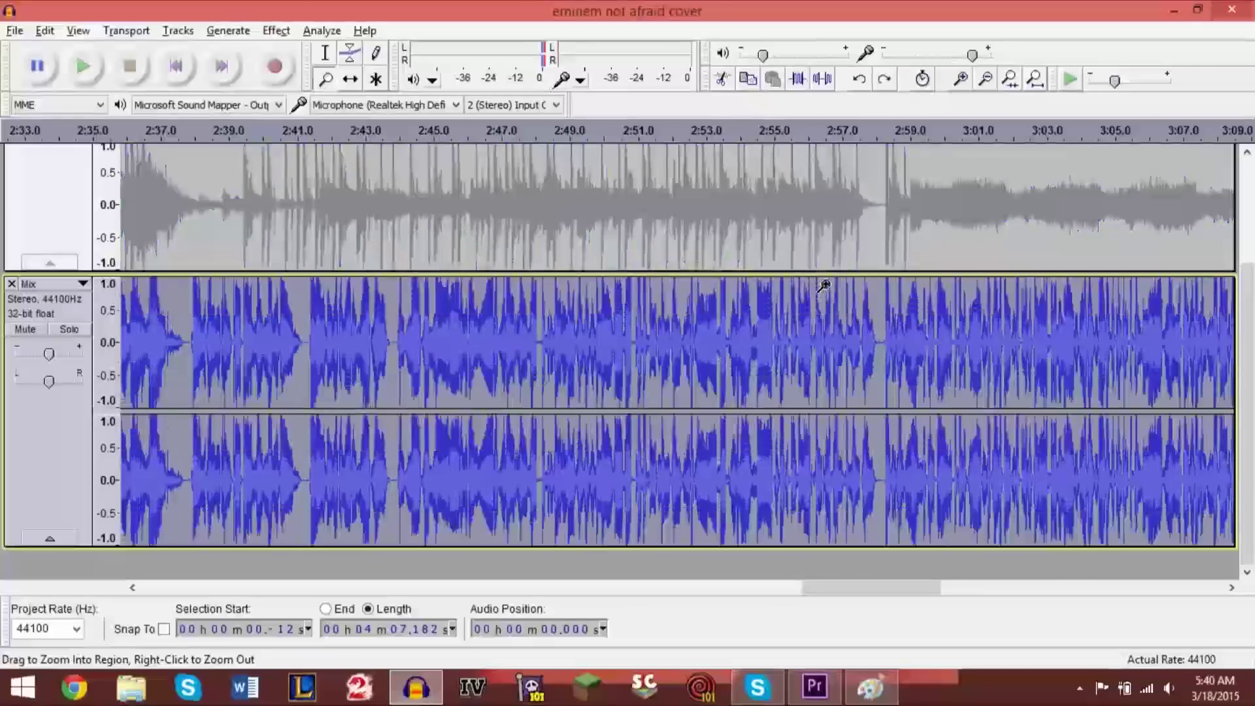
# Unmute the original song track and preview playback from about 2:36.5 to 2:59
pyautogui.click(141, 128)
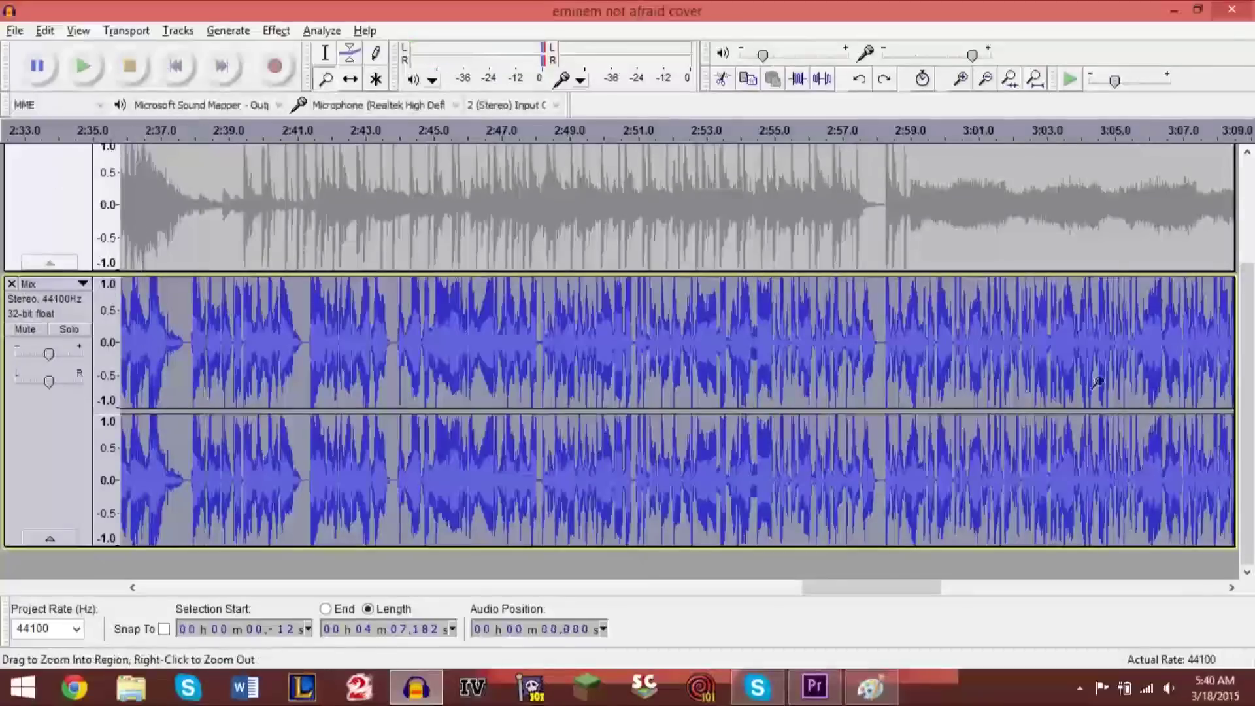
pyautogui.press('space')
pyautogui.scroll(3, 1181, 441)
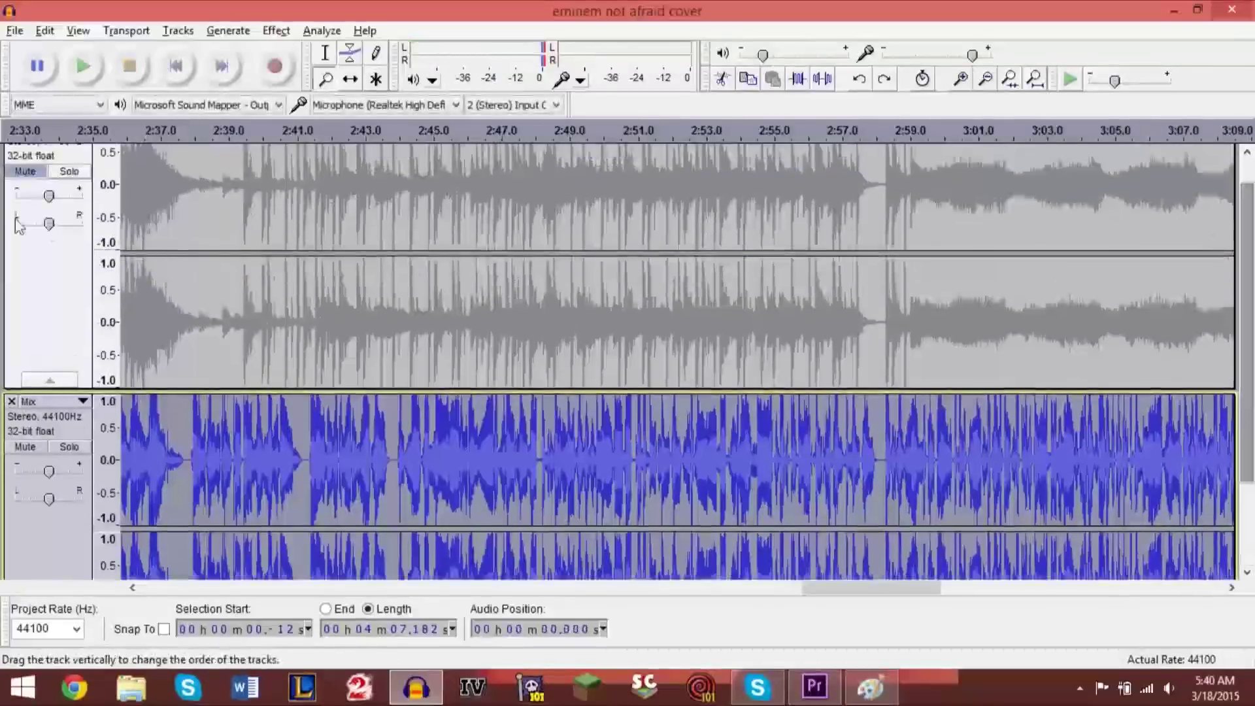
pyautogui.click(26, 173)
pyautogui.click(144, 129)
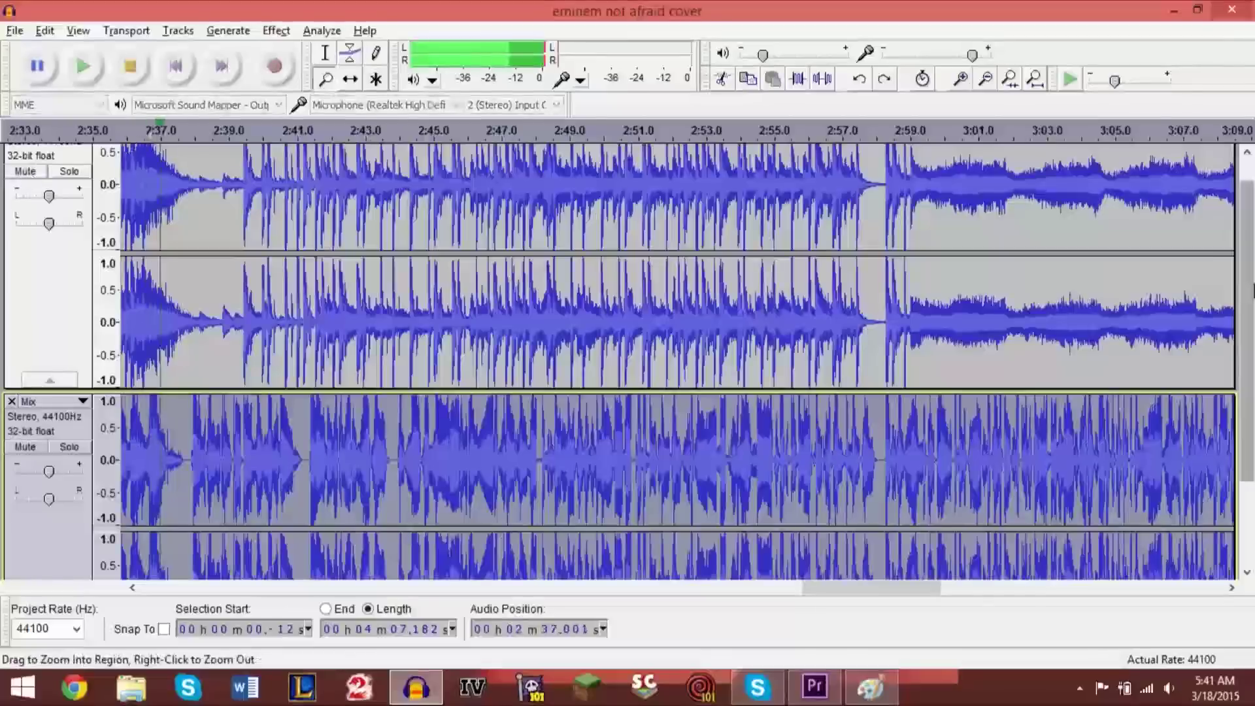
pyautogui.scroll(-3, 1232, 307)
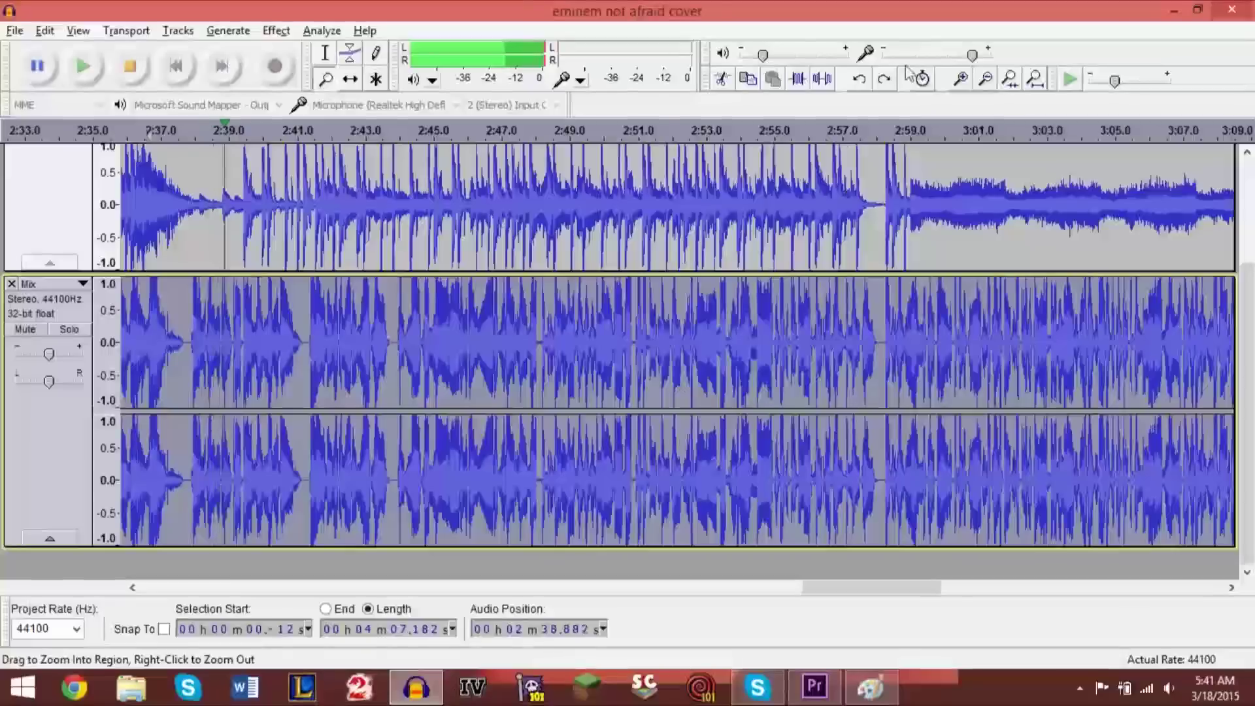
pyautogui.click(910, 125)
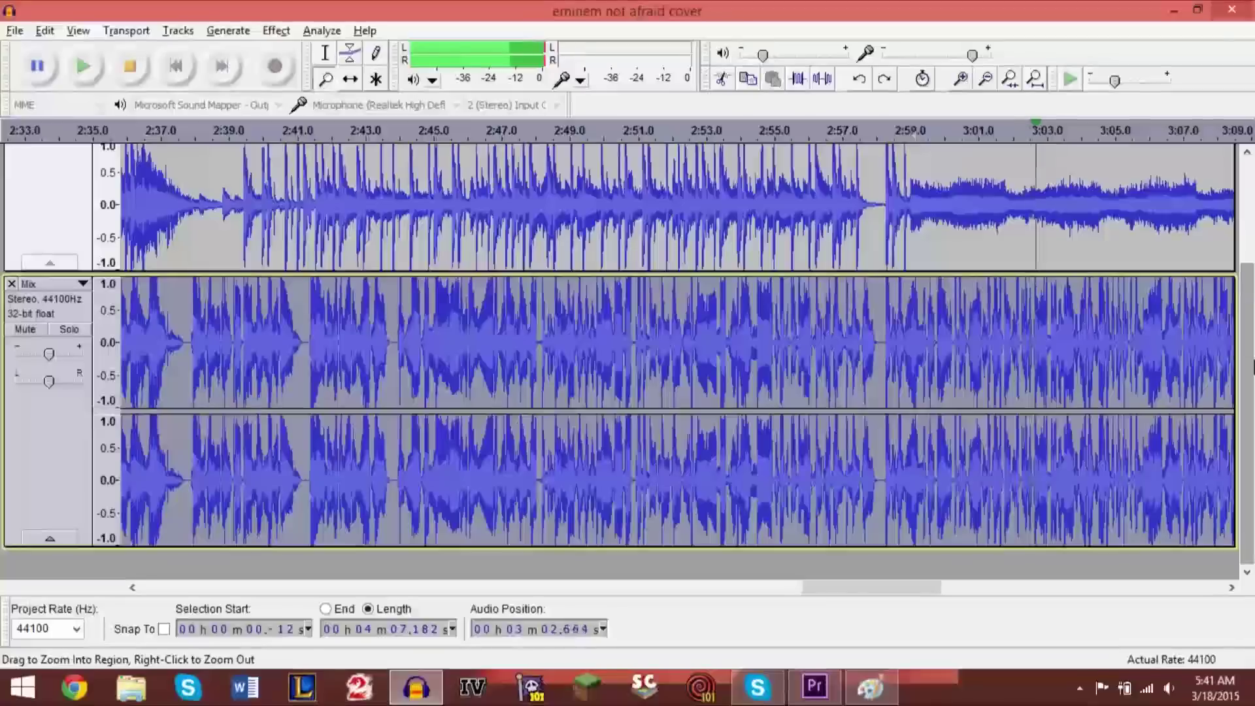
pyautogui.press('space')
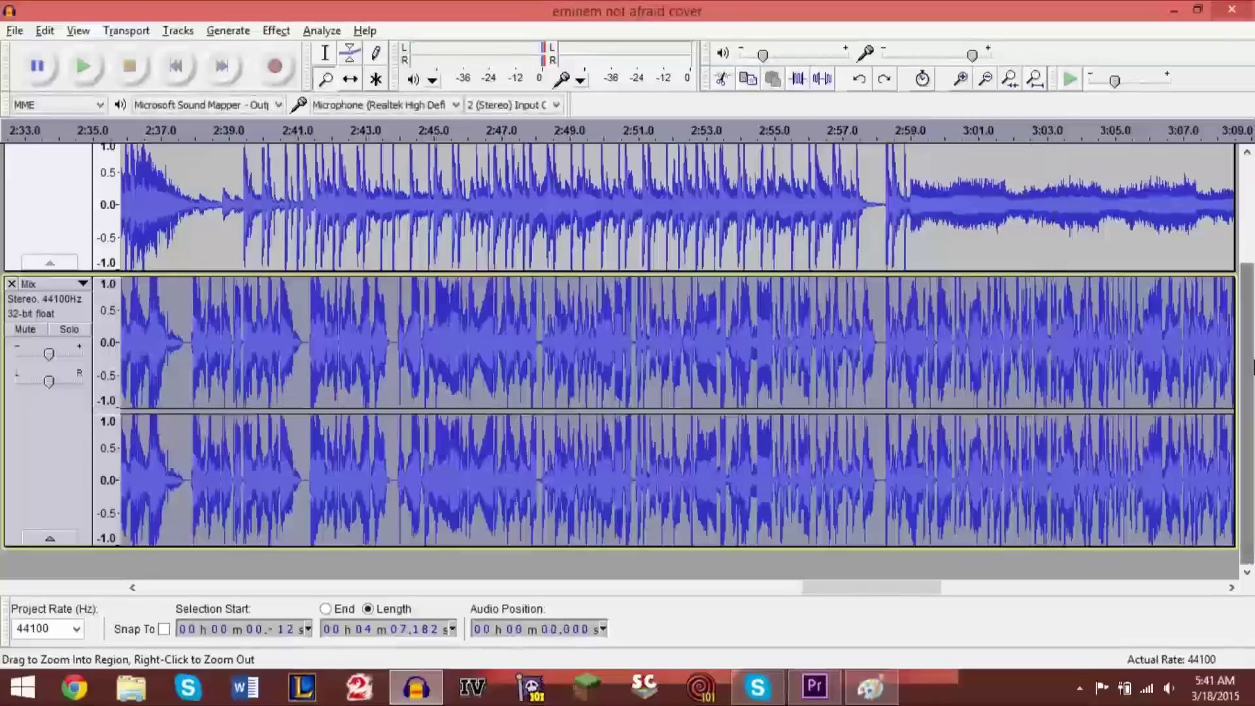
# Mute all tracks, then unmute the Mix vocal track and the Eminem song track
pyautogui.hotkey('ctrl', 'u')
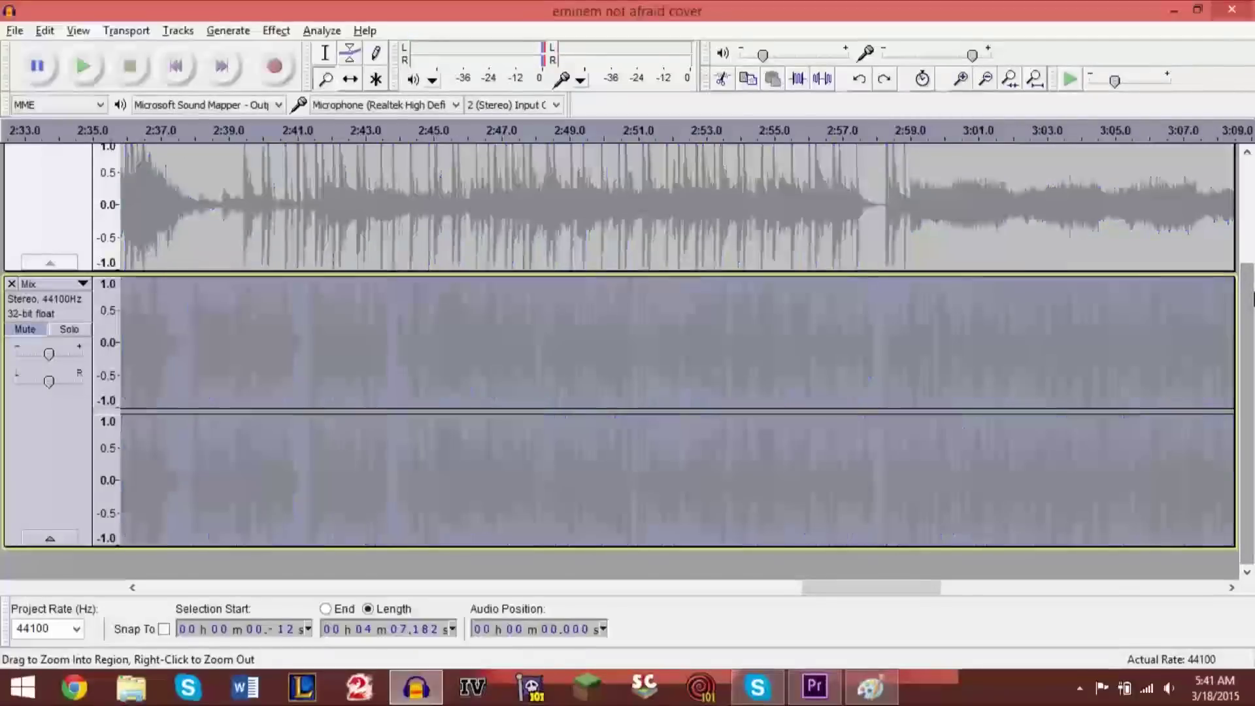
pyautogui.hotkey('ctrl', 'shift', 'u')
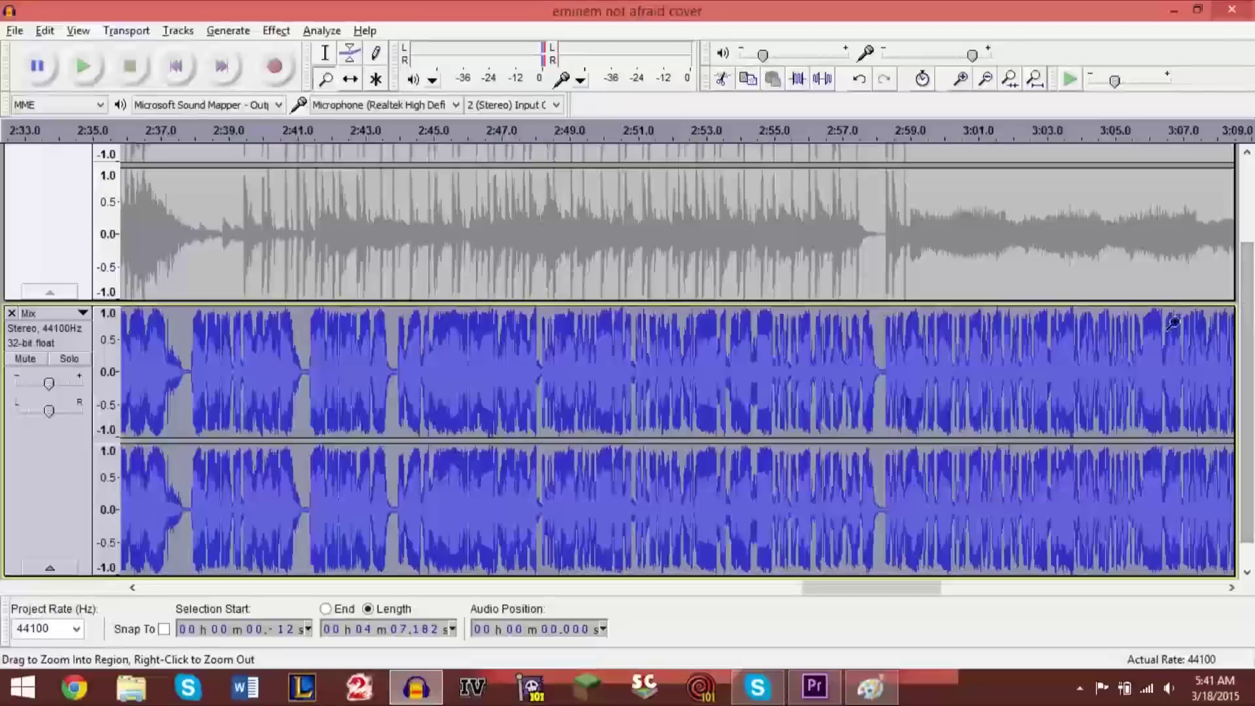
pyautogui.scroll(2, 1234, 396)
pyautogui.scroll(1, 49, 196)
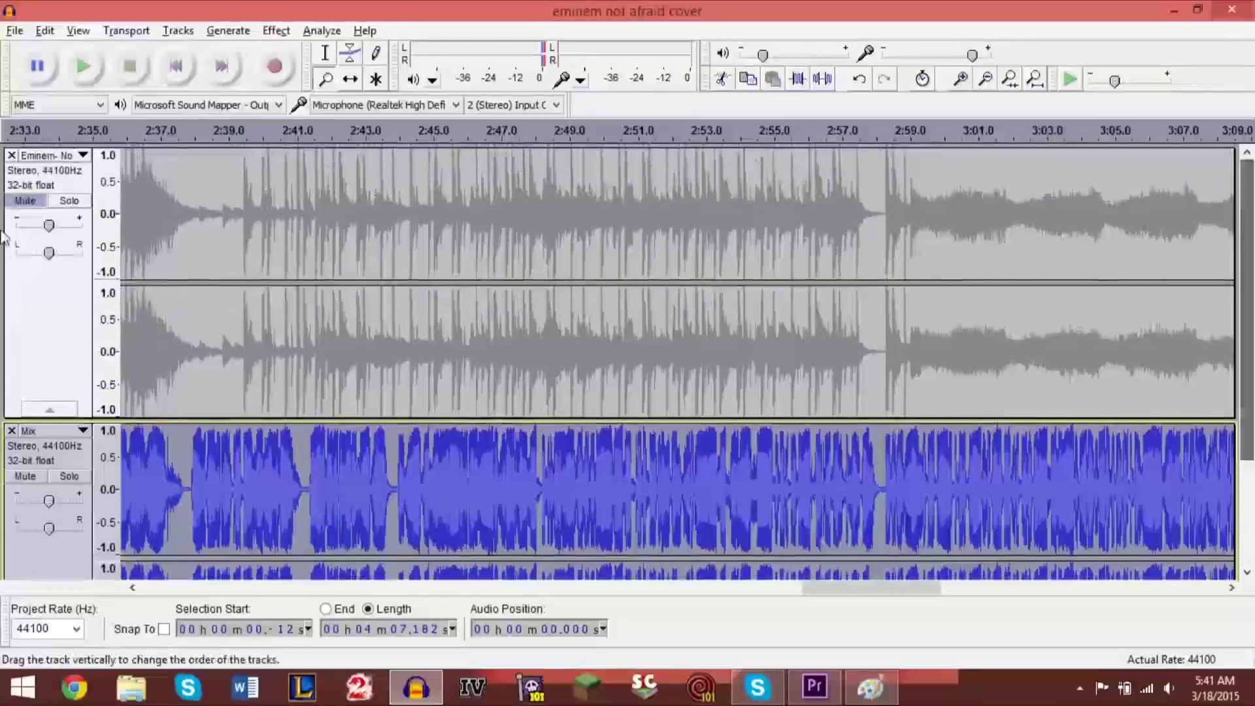
pyautogui.click(25, 200)
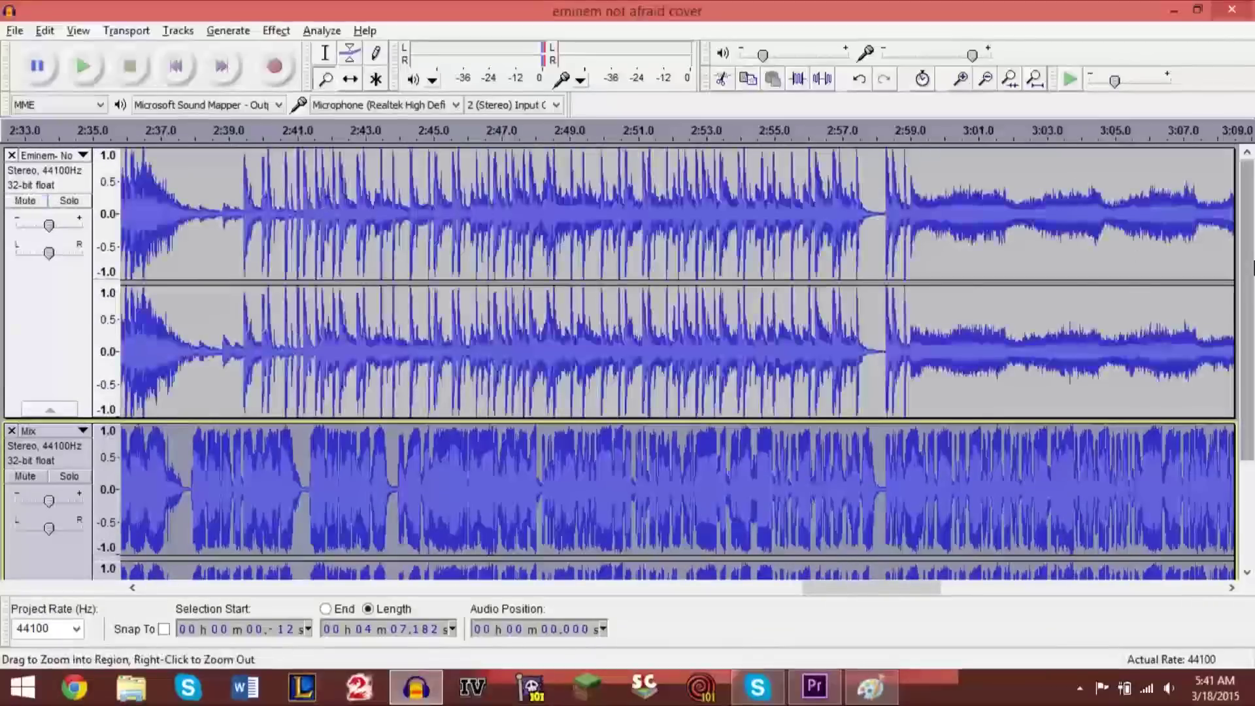
pyautogui.moveTo(1246, 307); pyautogui.dragTo(1246, 410)
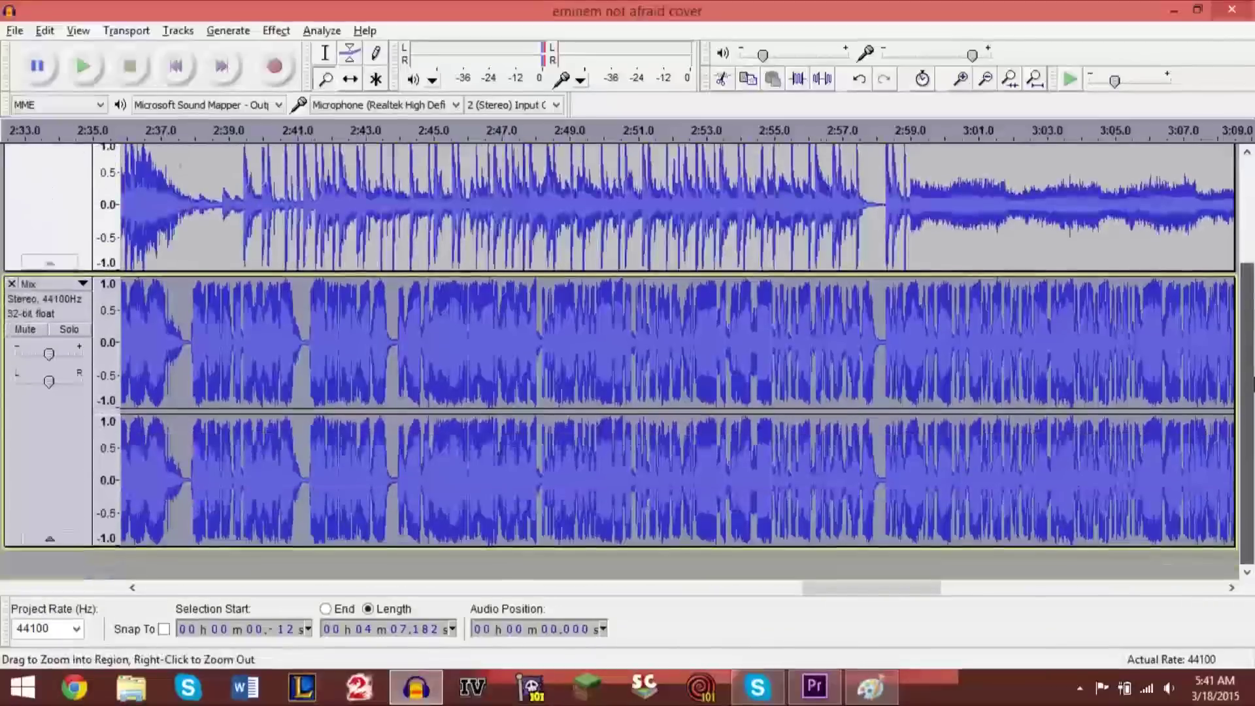
# Play both tracks together from about 2:37, jump ahead to 2:59, then stop
pyautogui.click(162, 129)
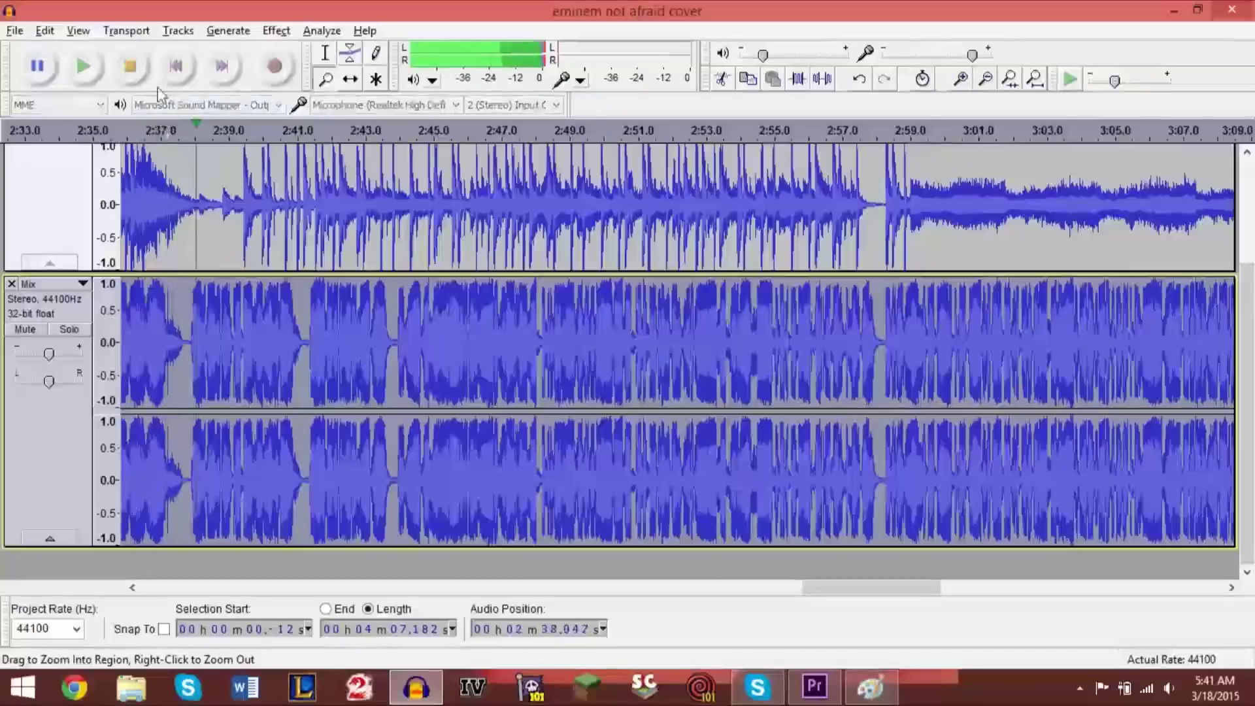
pyautogui.click(910, 133)
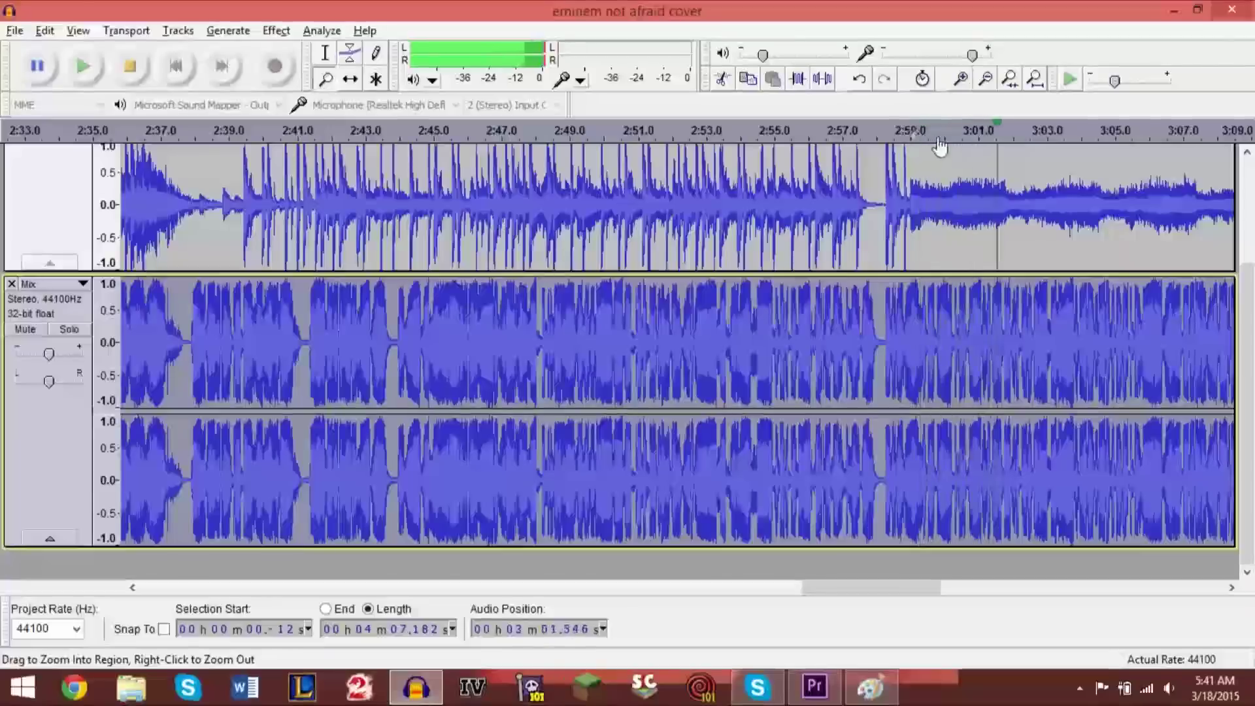
pyautogui.press('space')
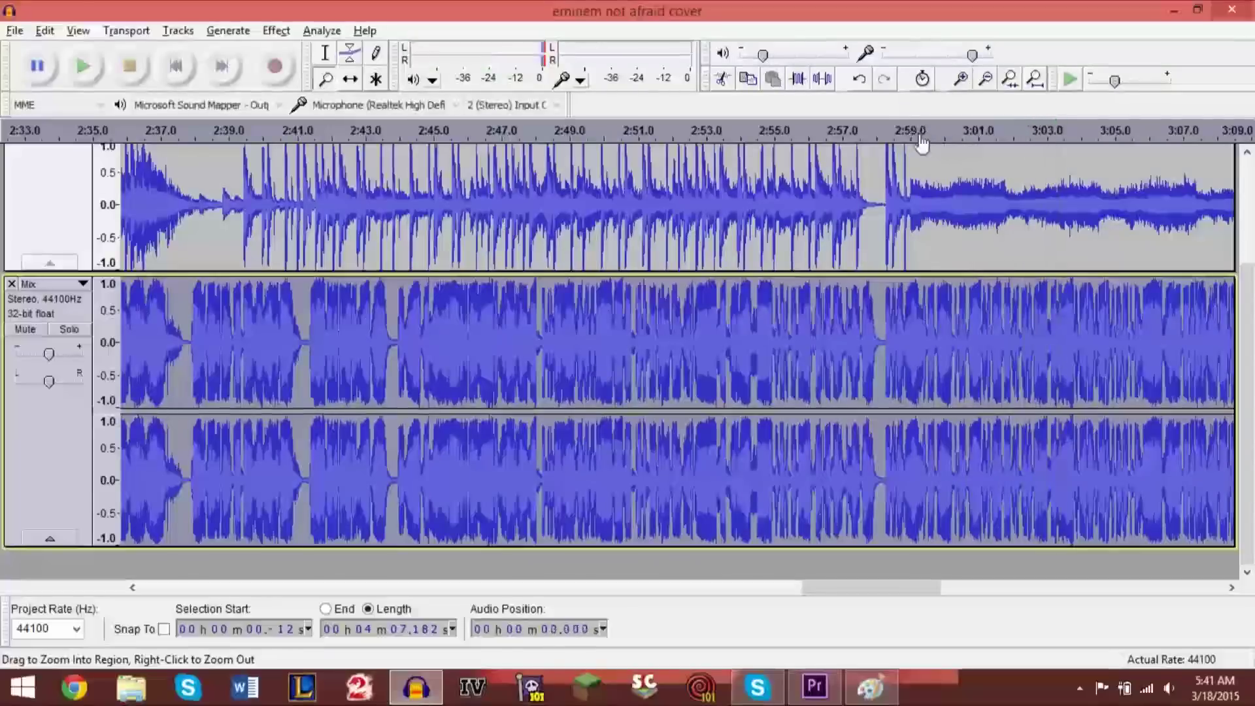
pyautogui.scroll(1, 1252, 356)
pyautogui.scroll(3, 1252, 356)
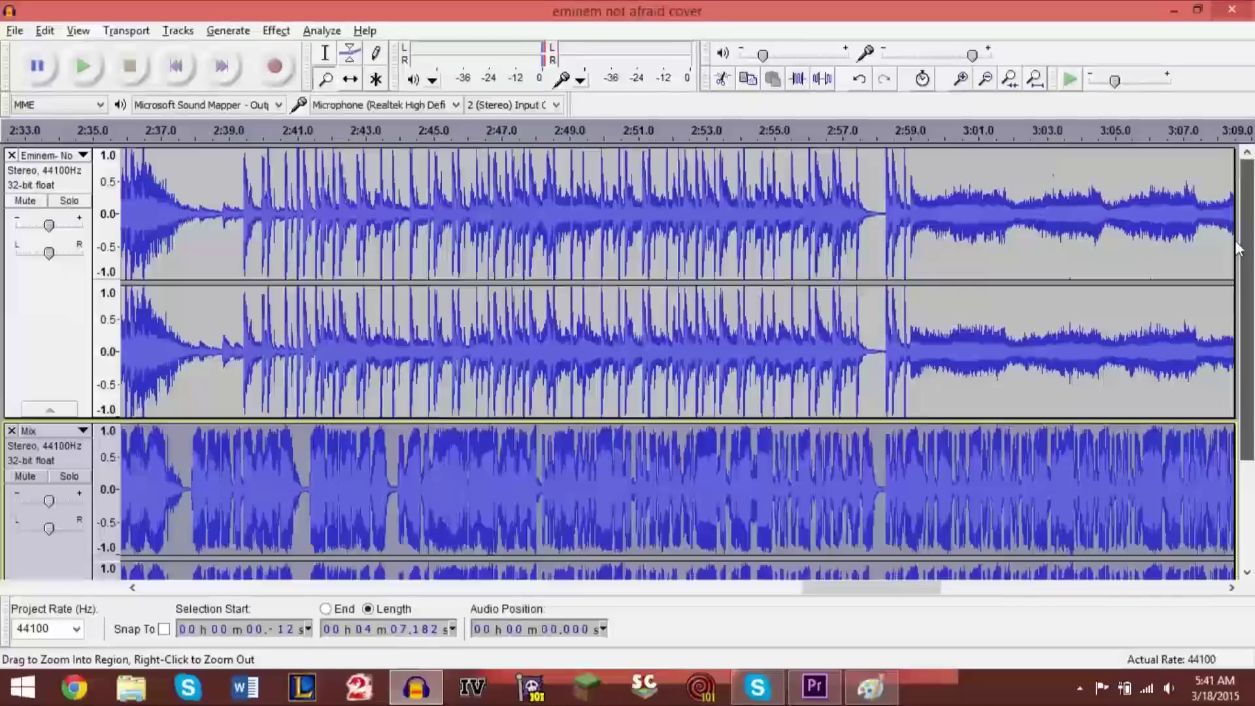
pyautogui.scroll(-3, 1236, 261)
pyautogui.scroll(3, 1232, 270)
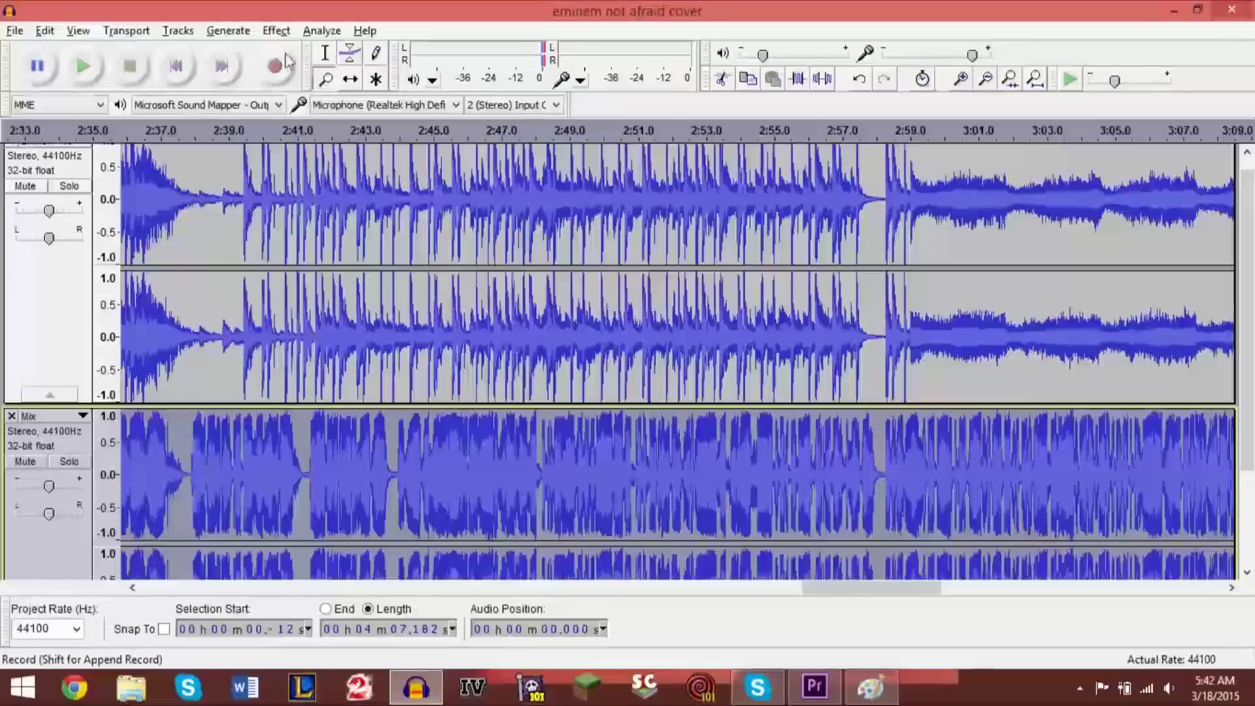
# Apply the Hard Limiter effect with its current settings
pyautogui.click(276, 31)
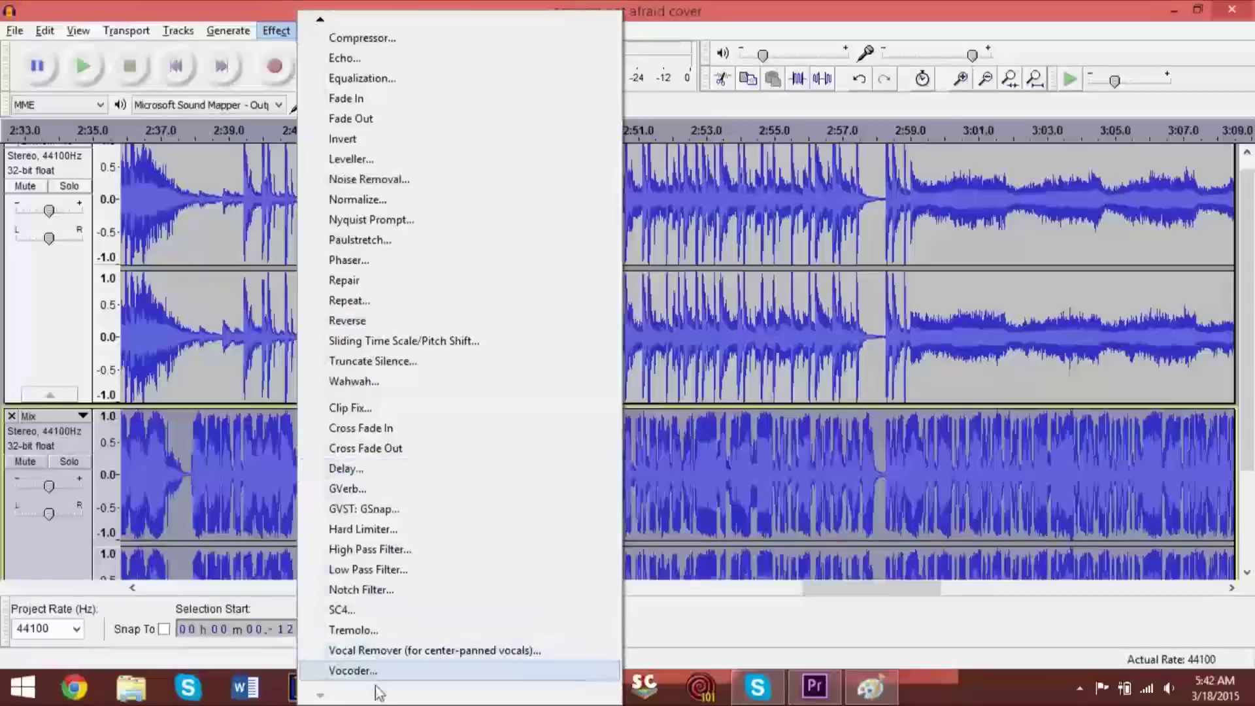
pyautogui.click(389, 531)
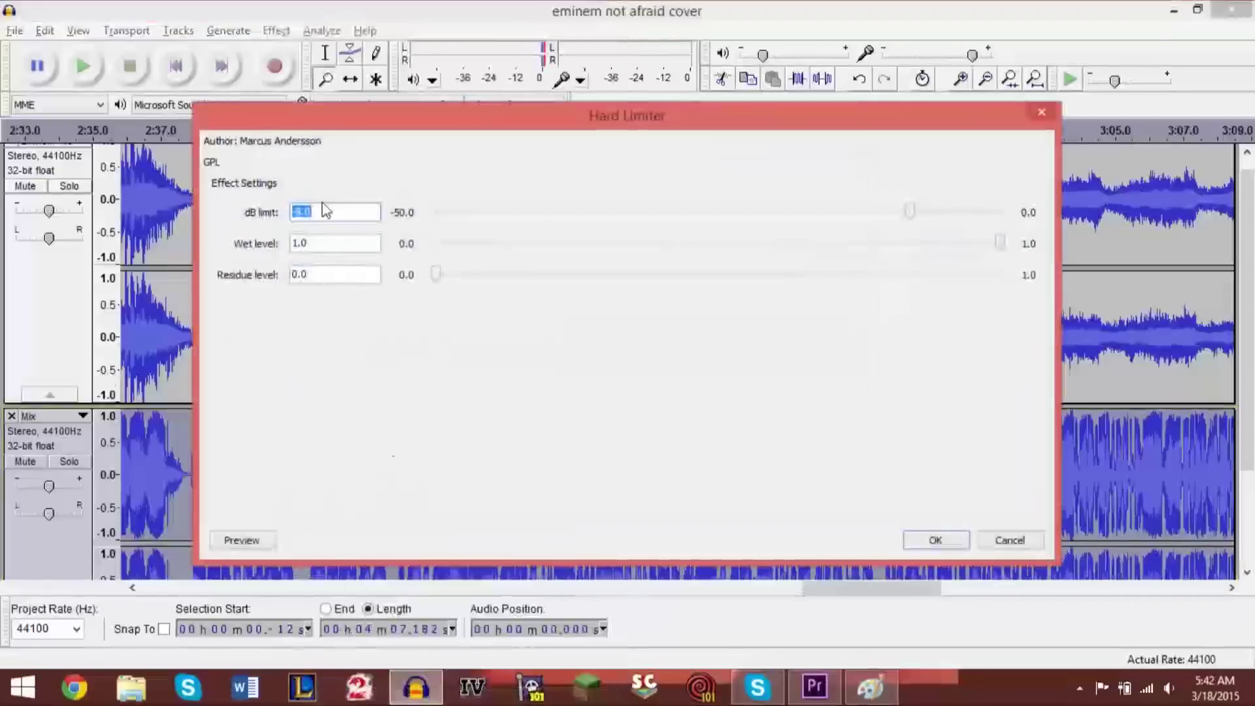
pyautogui.press('Return')
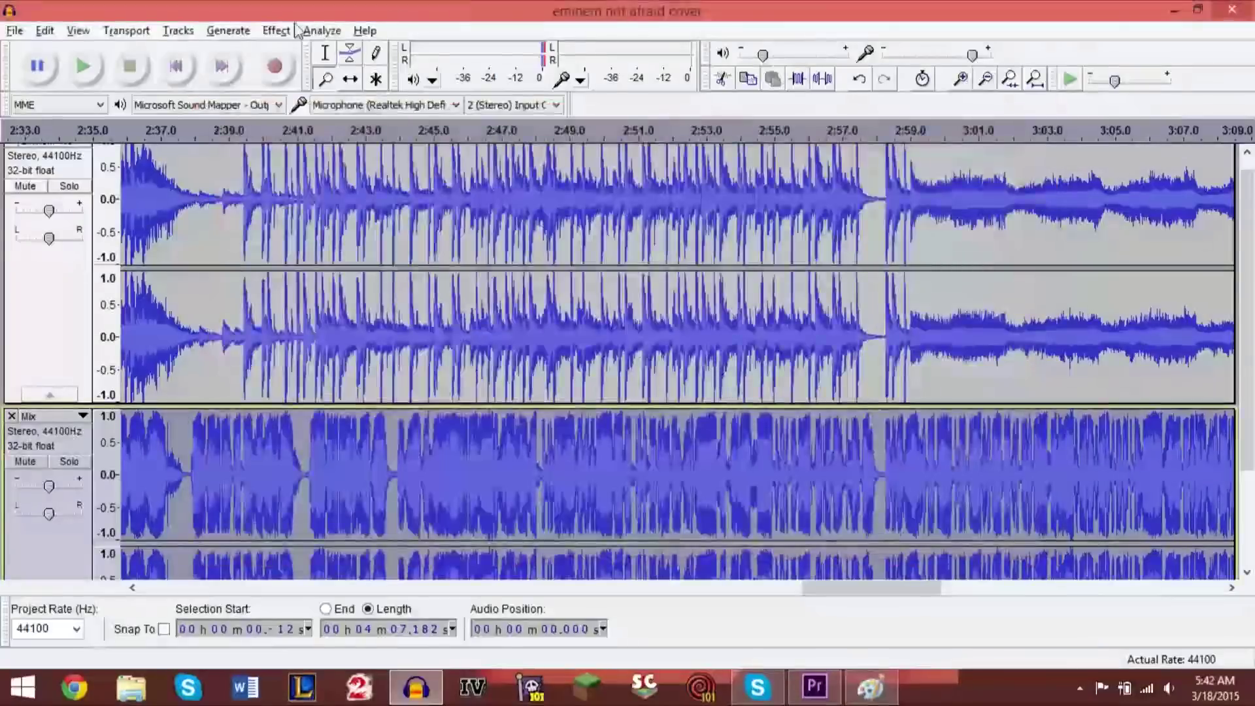
# Review the Amplify, Echo and GVerb (40.0 m room, 4.0 s reverb) settings, closing each unchanged
pyautogui.click(295, 31)
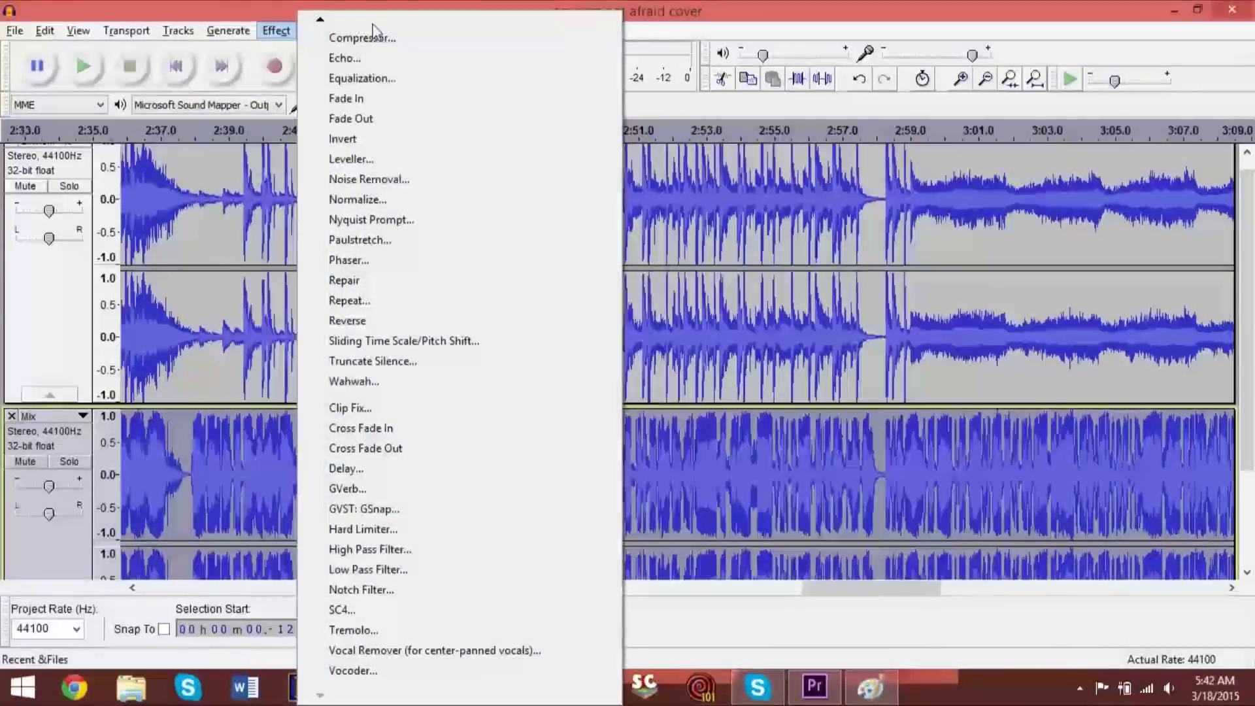
pyautogui.click(383, 54)
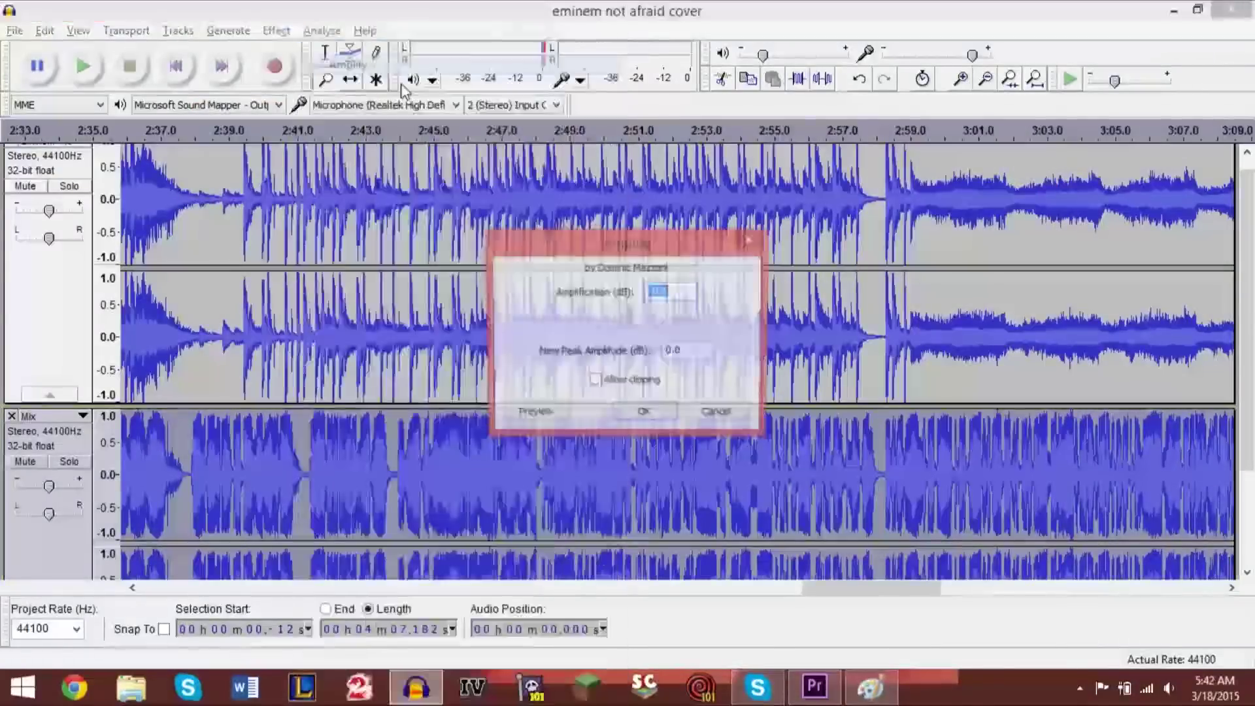
pyautogui.click(745, 242)
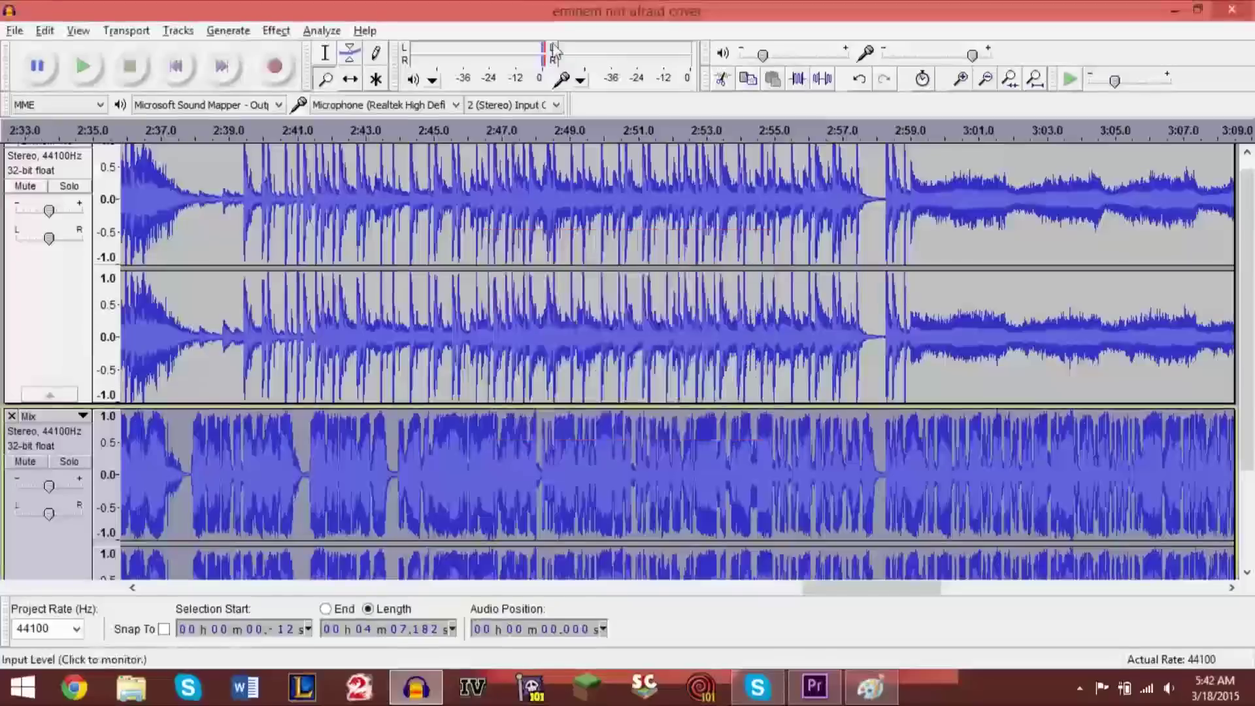
pyautogui.click(285, 33)
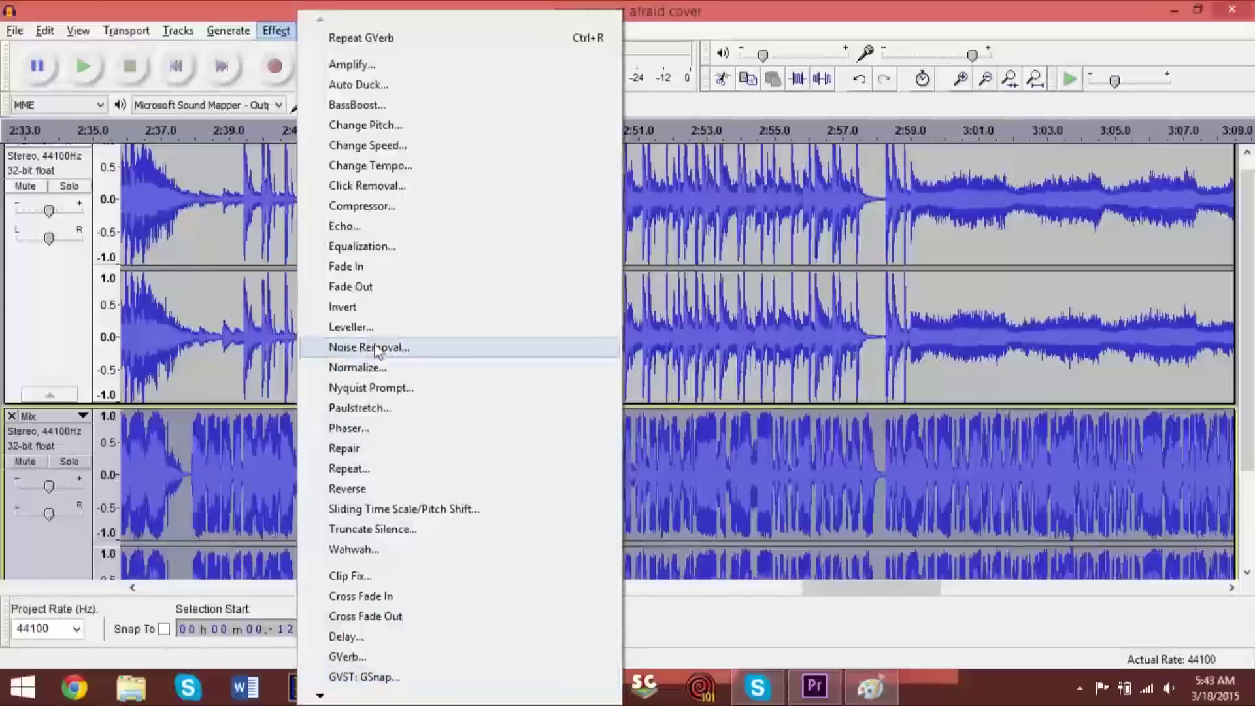
pyautogui.click(398, 232)
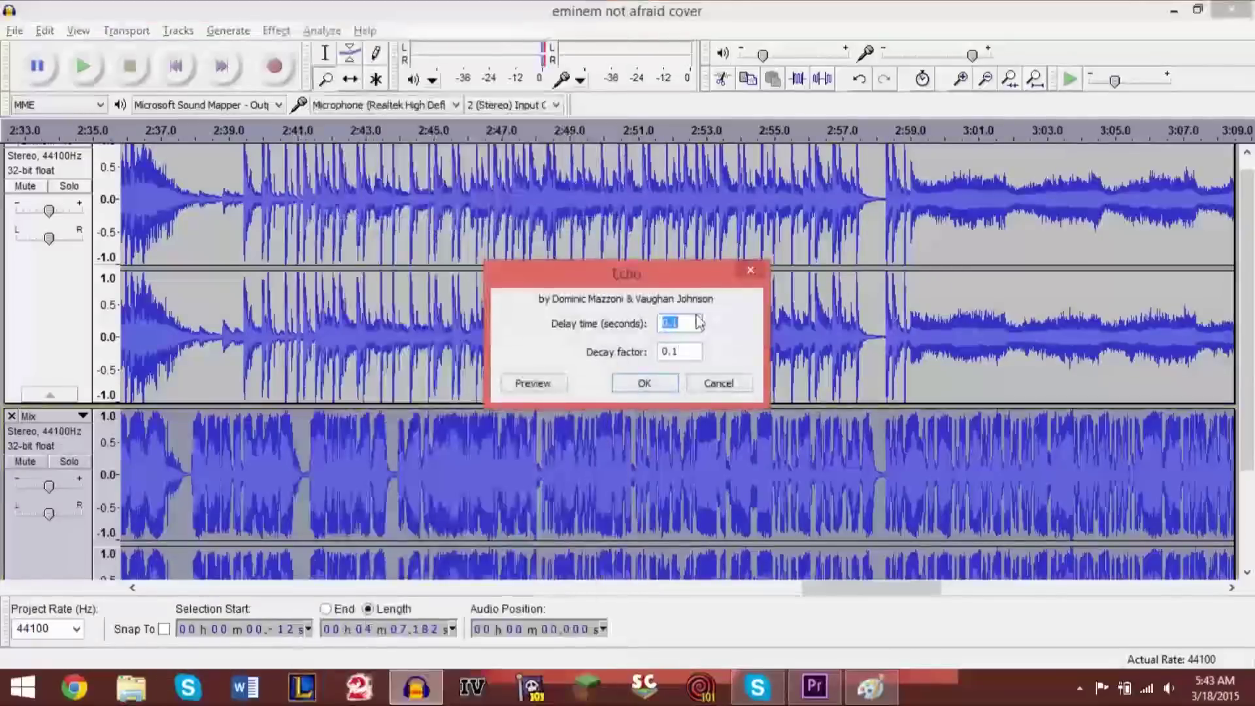
pyautogui.click(749, 273)
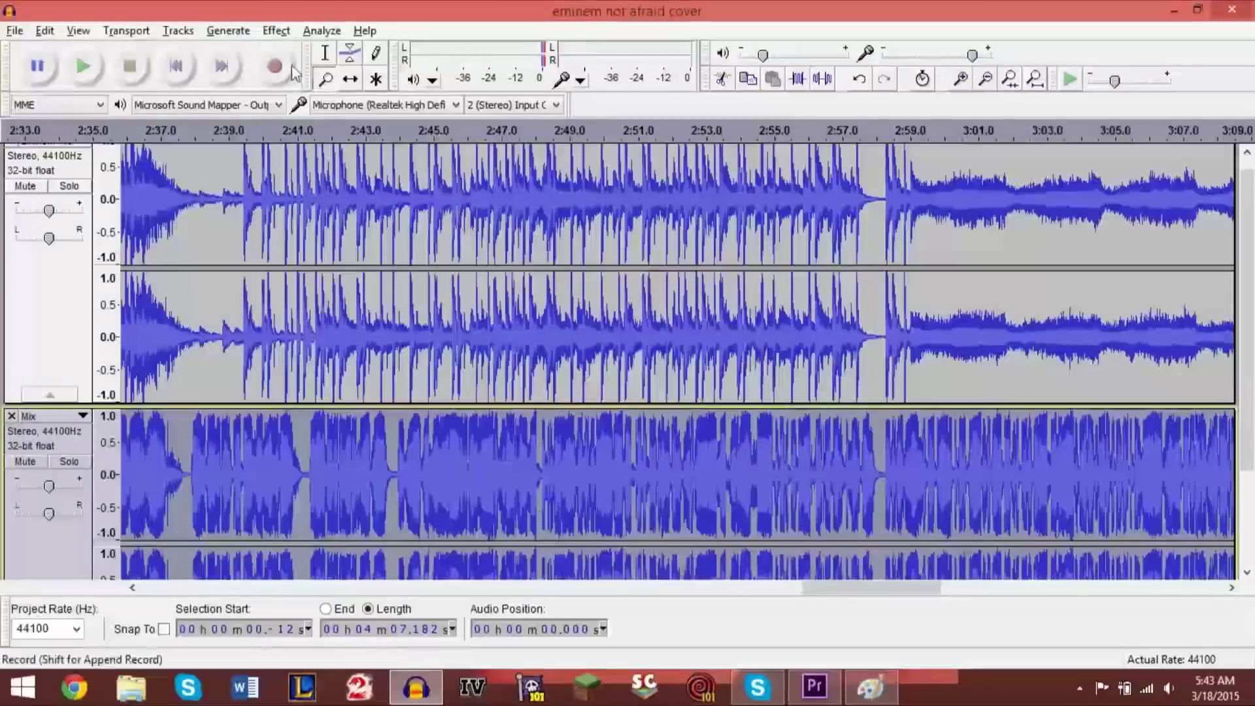
pyautogui.click(277, 33)
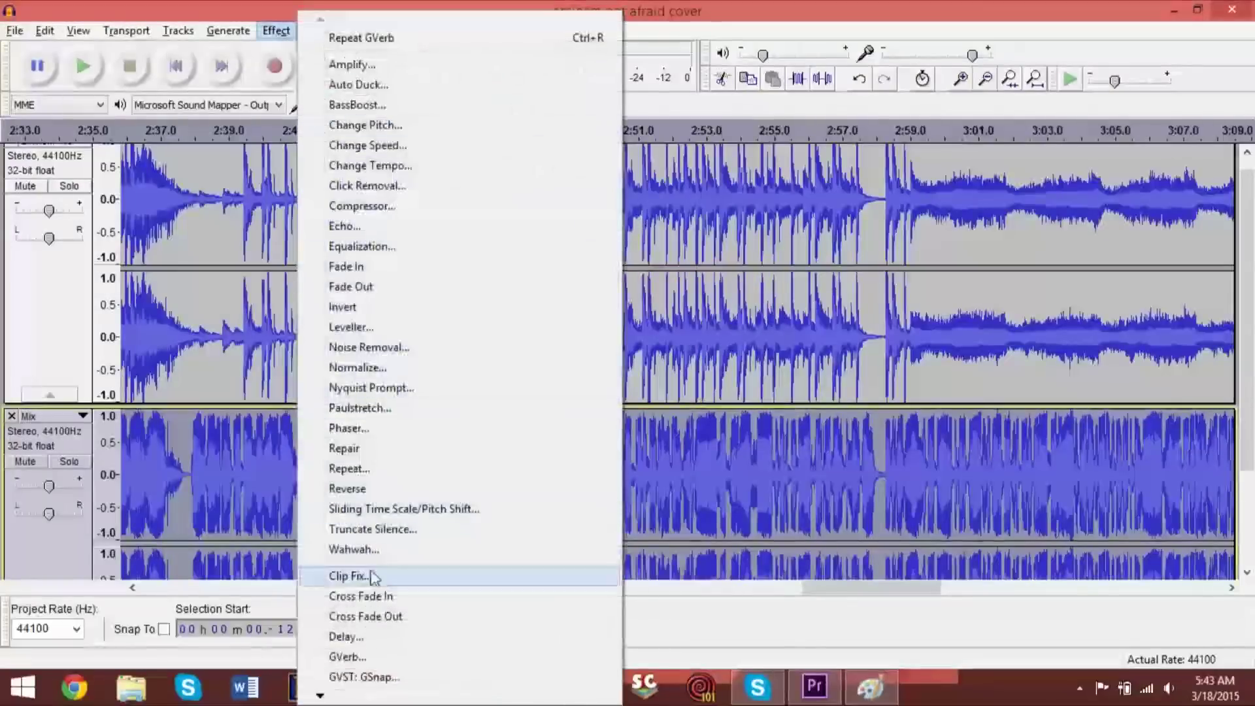
pyautogui.click(353, 657)
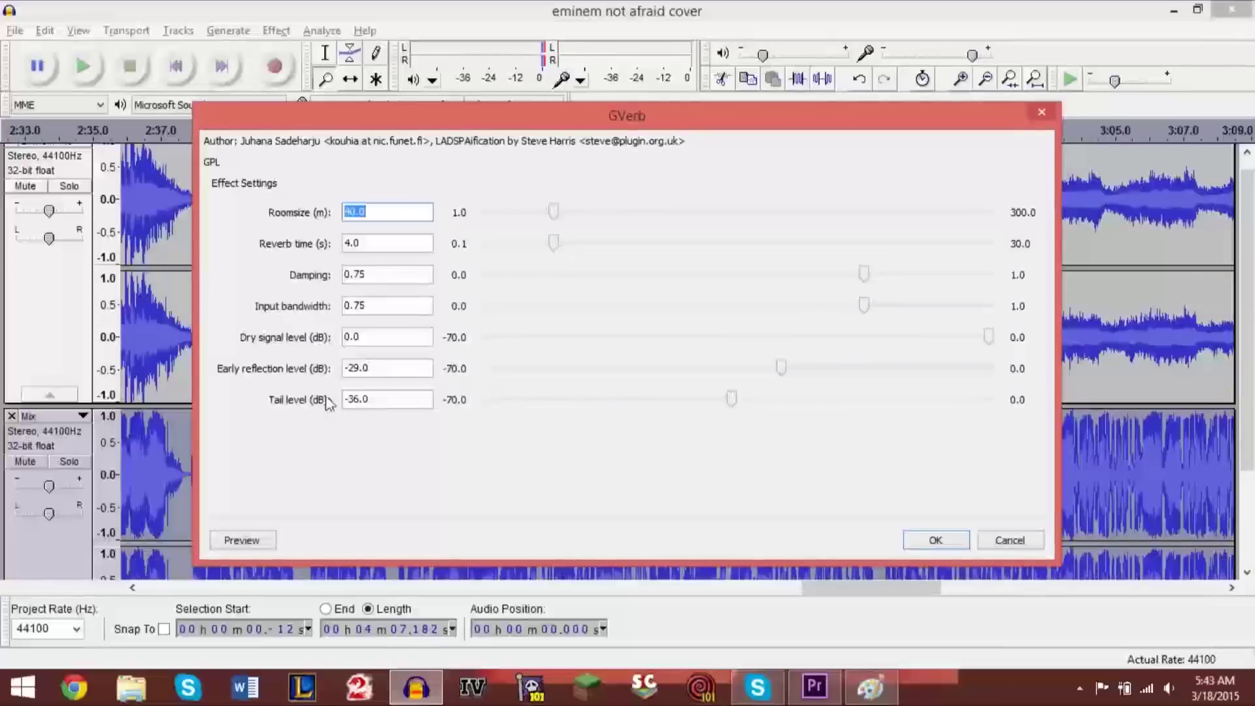
pyautogui.click(1041, 111)
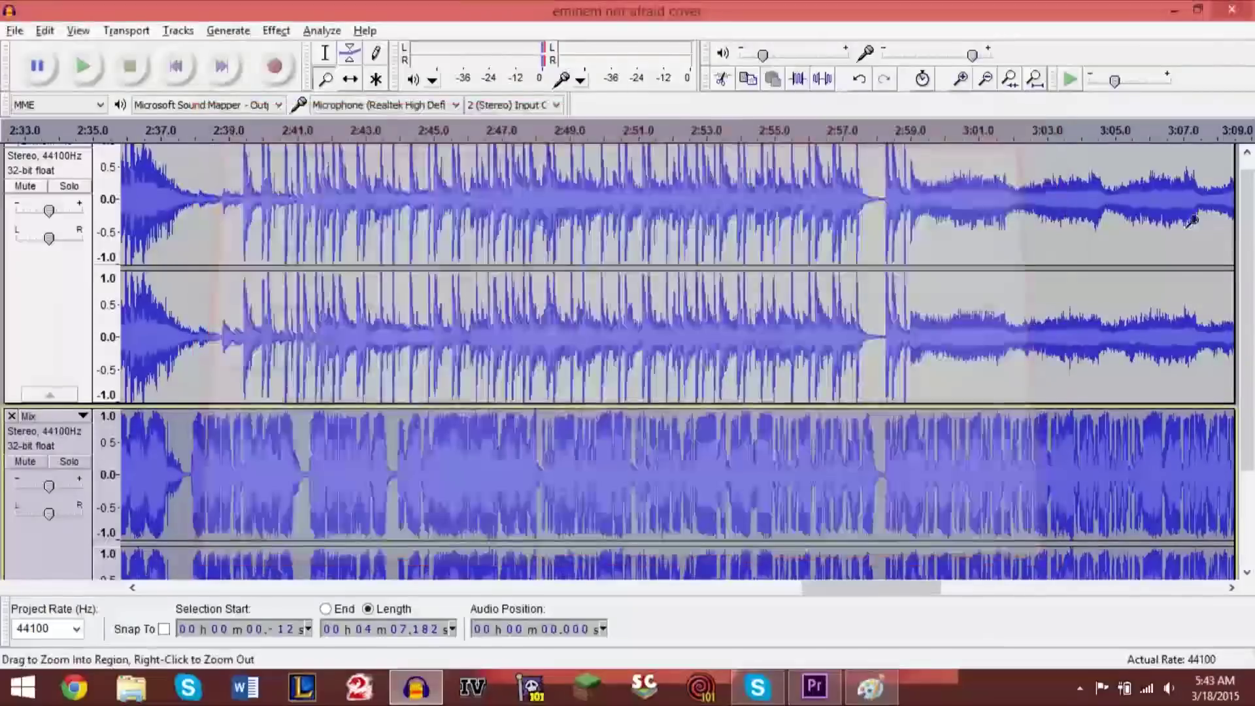
pyautogui.moveTo(1249, 258); pyautogui.dragTo(1252, 204)
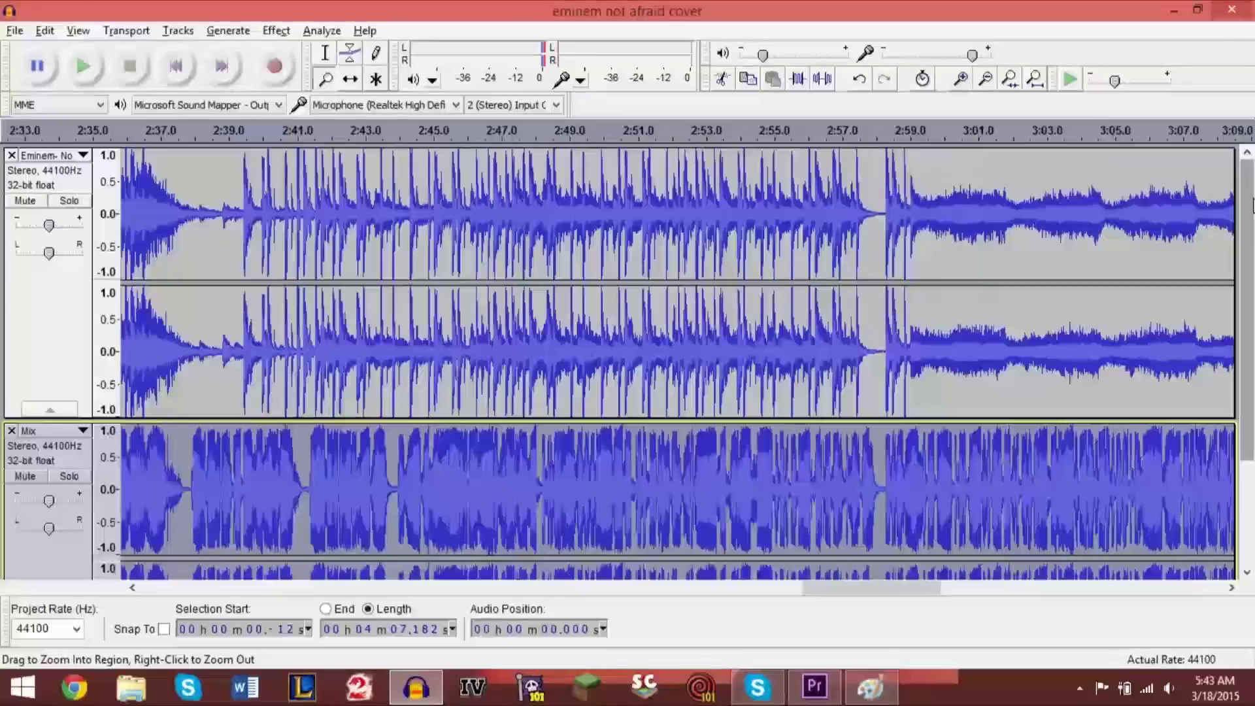